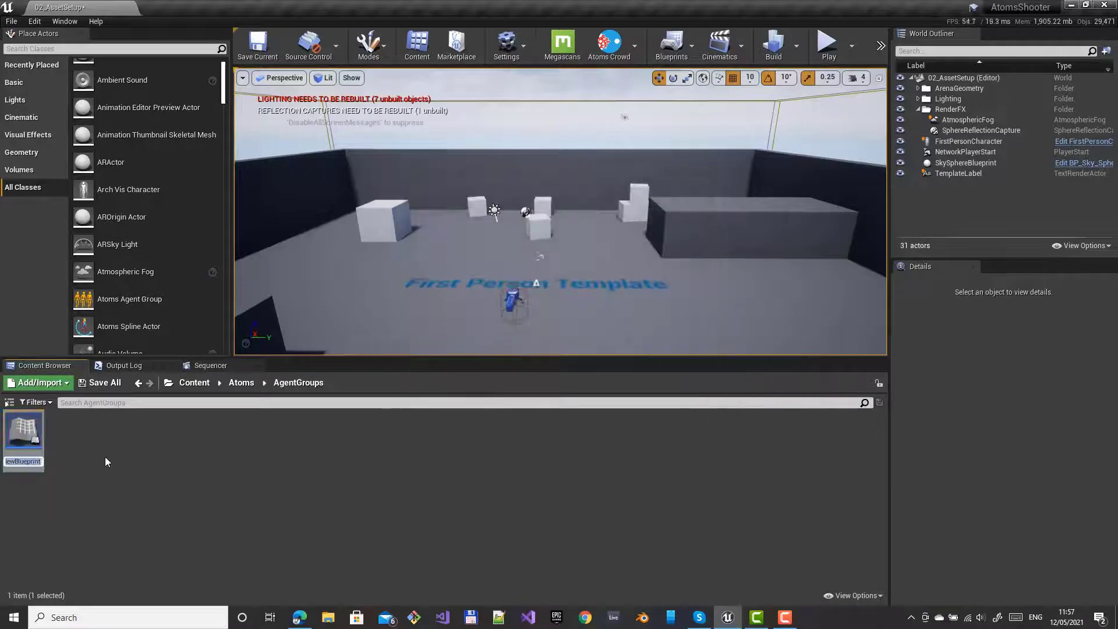
# Name the new agent group blueprint EnemyGroup and open it for editing
pyautogui.write('EnemyG')
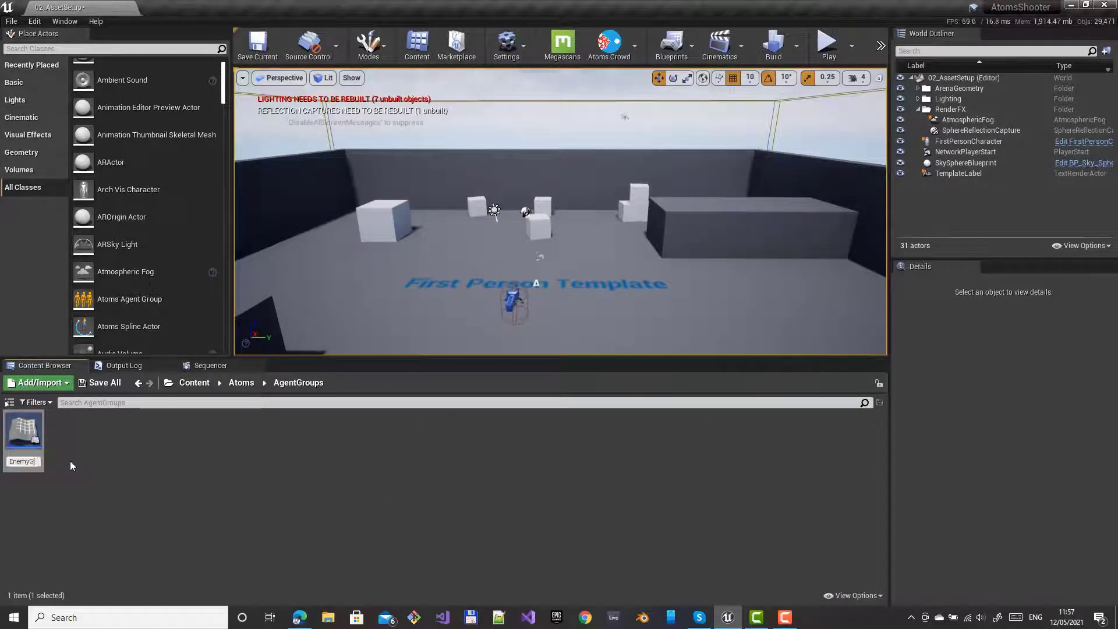
pyautogui.write('roup')
pyautogui.press('Return')
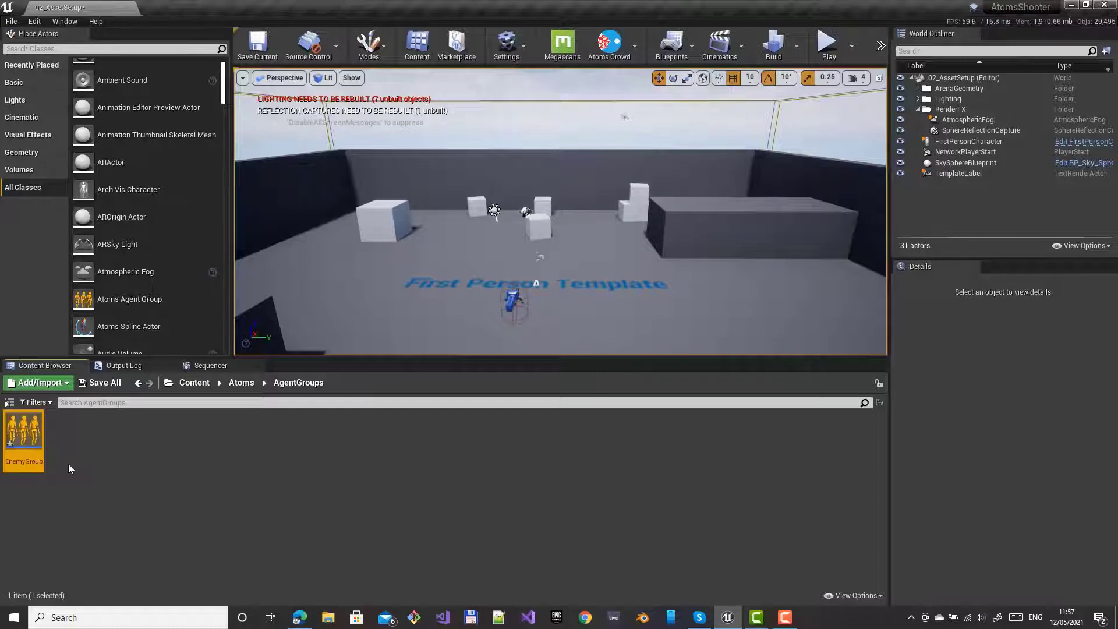
pyautogui.doubleClick(34, 445)
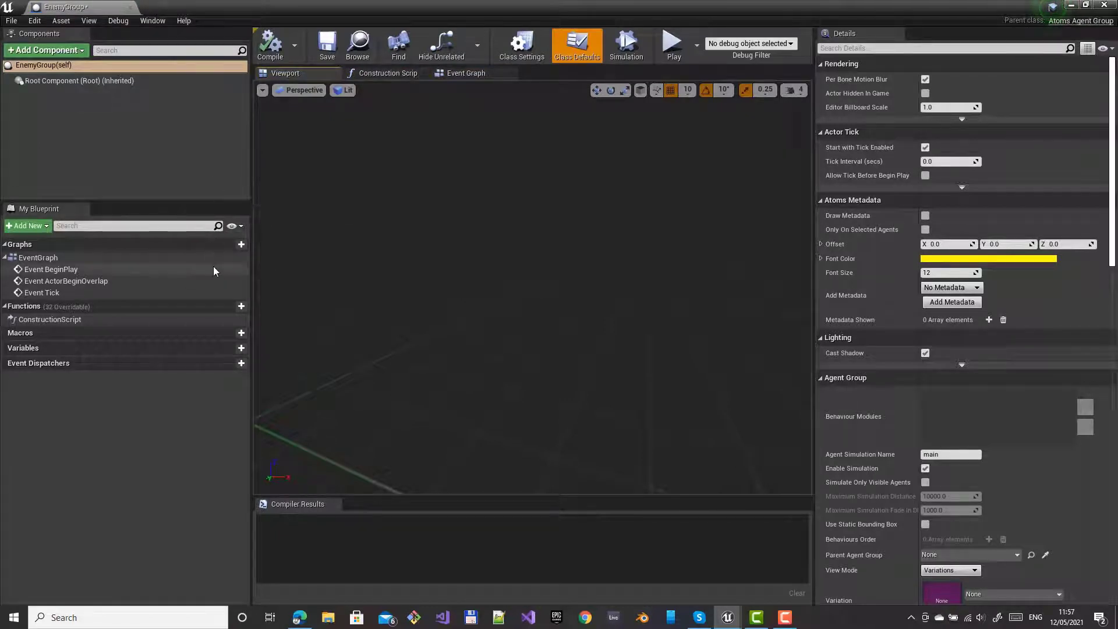
# Add a Mesh Scatter Layout Behaviour component to the EnemyGroup blueprint, keeping its default name
pyautogui.click(82, 53)
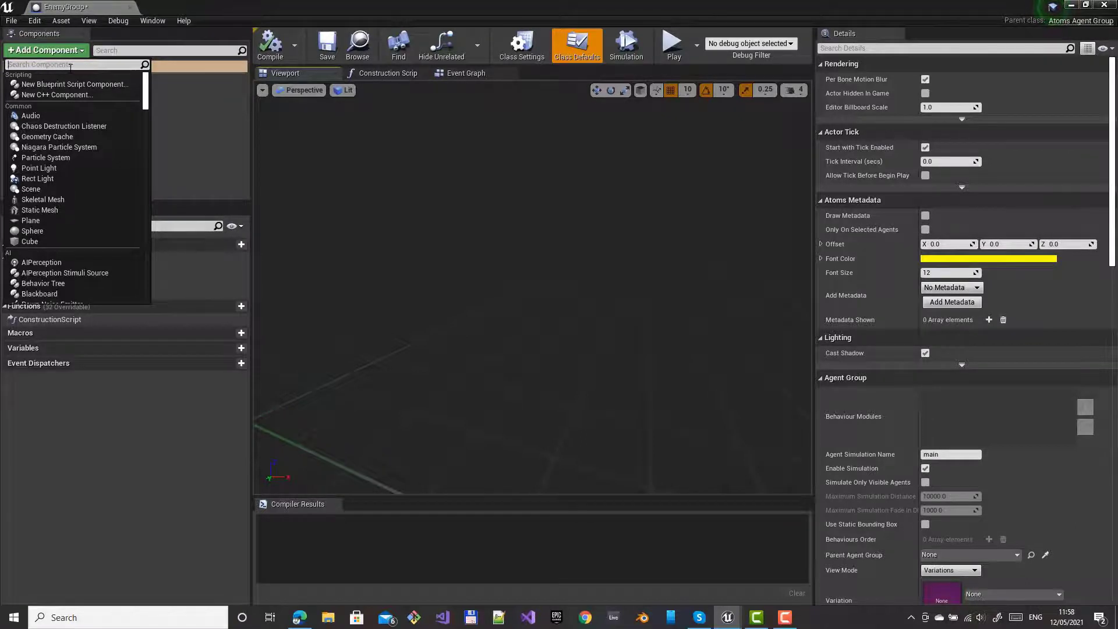
pyautogui.write('mesh')
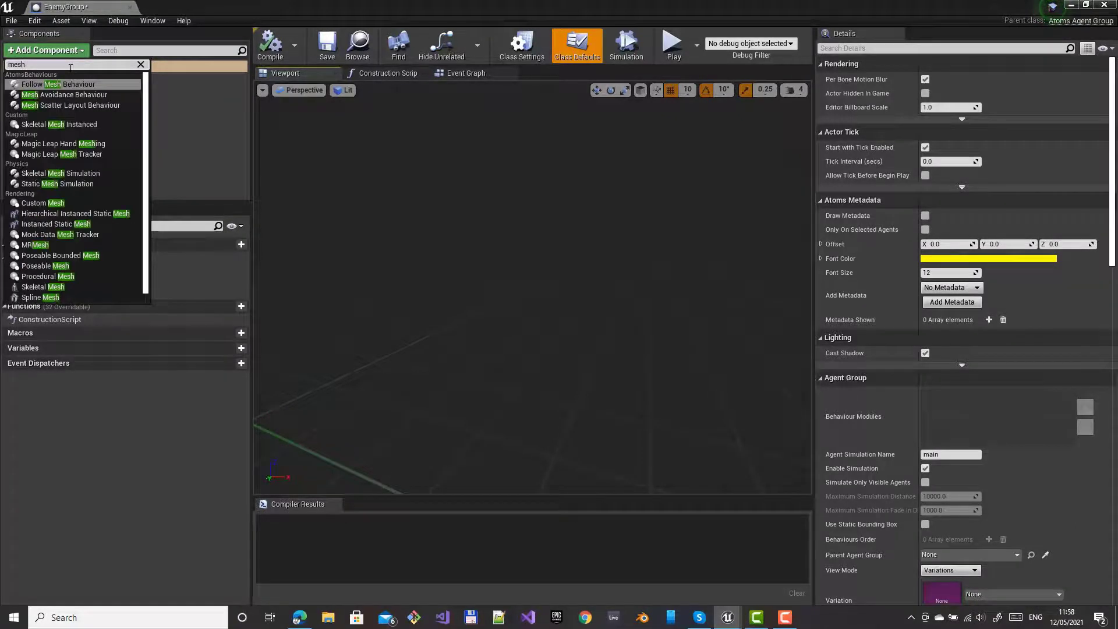
pyautogui.click(68, 106)
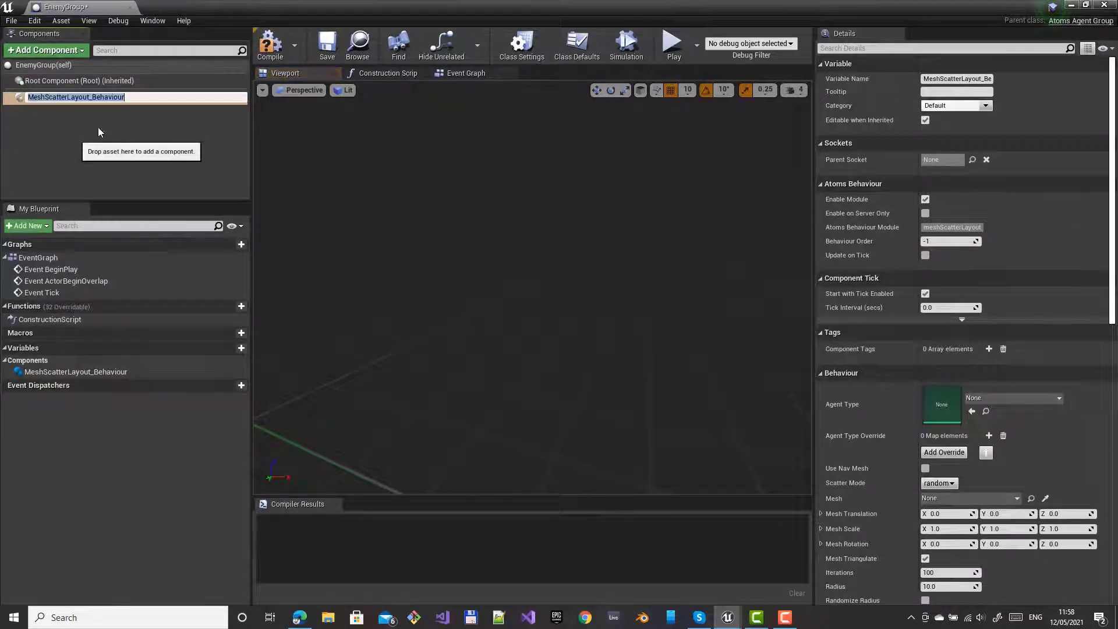
pyautogui.click(58, 96)
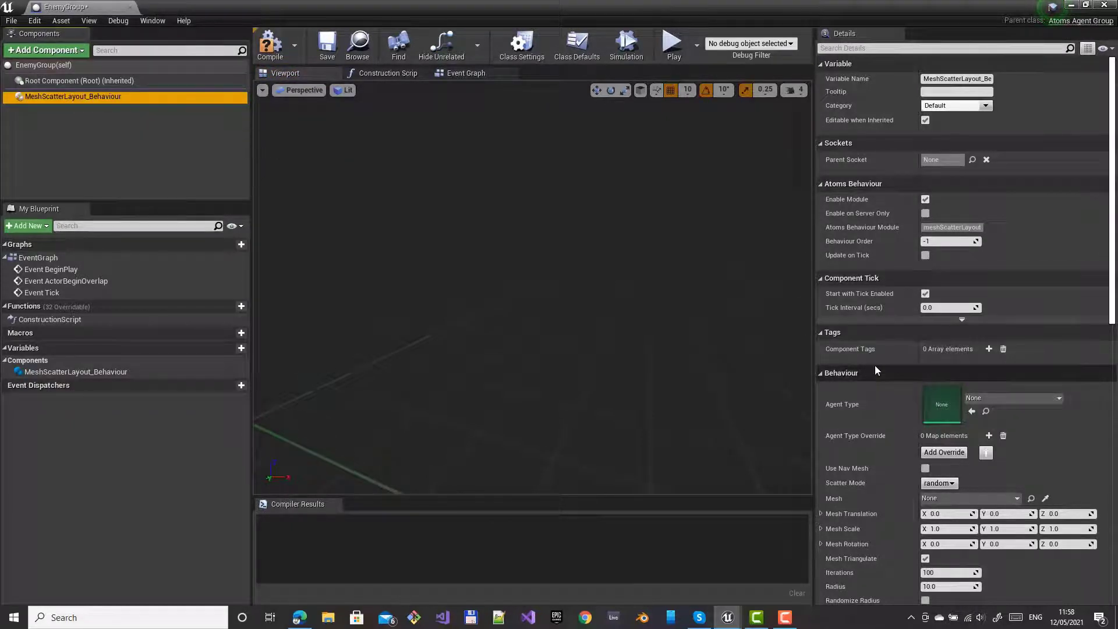
# Enable Use Nav Mesh on the mesh scatter layout component and set its Behaviour Order to 0
pyautogui.scroll(-2, 861, 396)
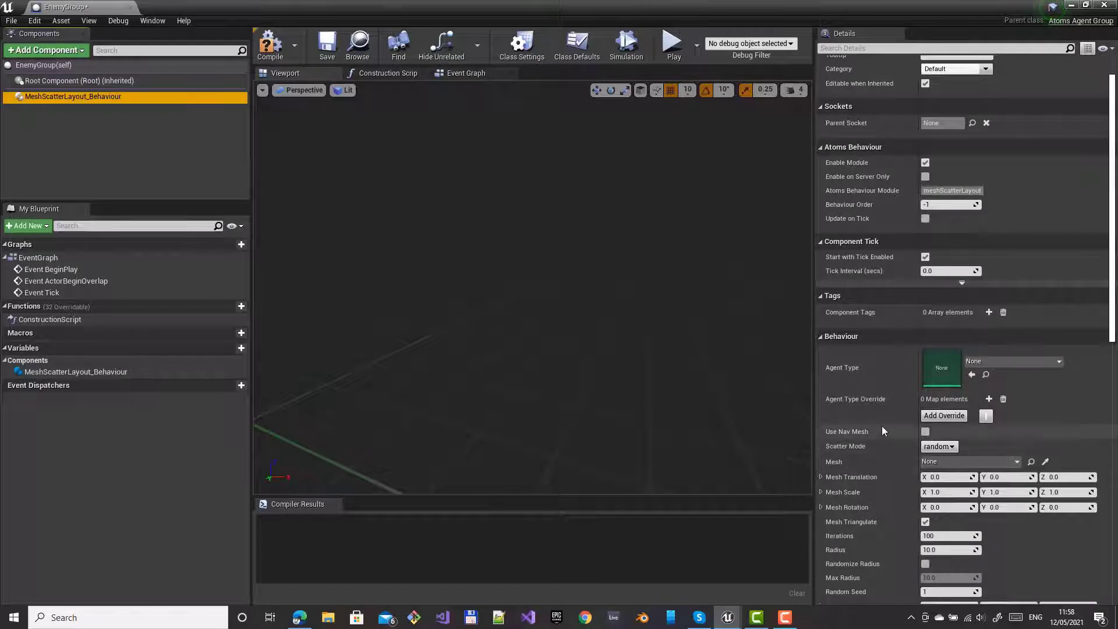
pyautogui.click(925, 430)
pyautogui.scroll(2, 878, 368)
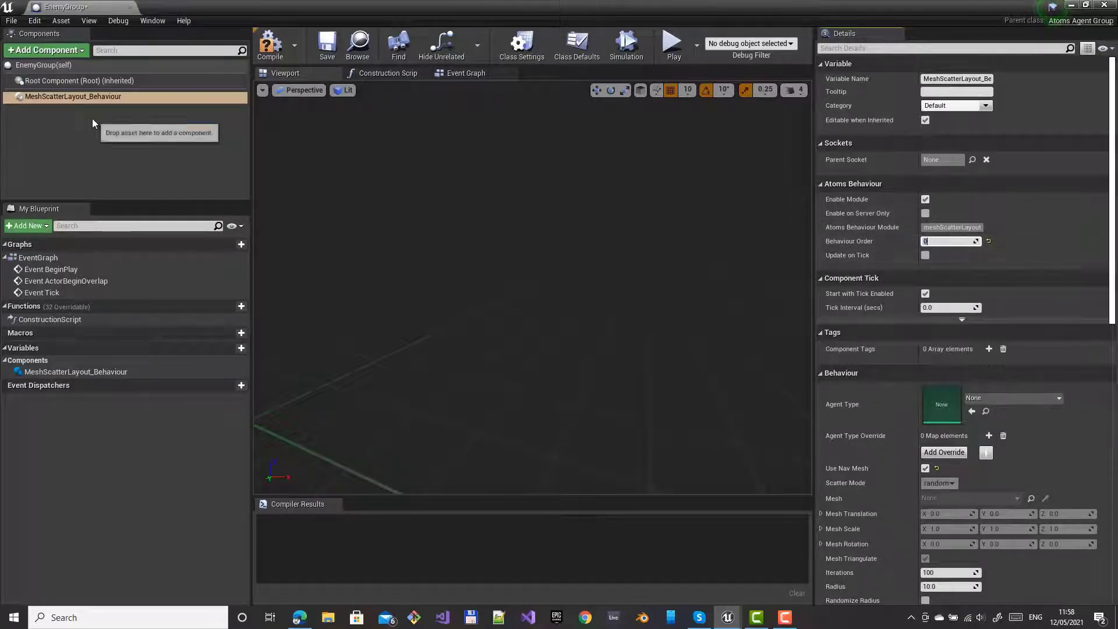
pyautogui.click(99, 100)
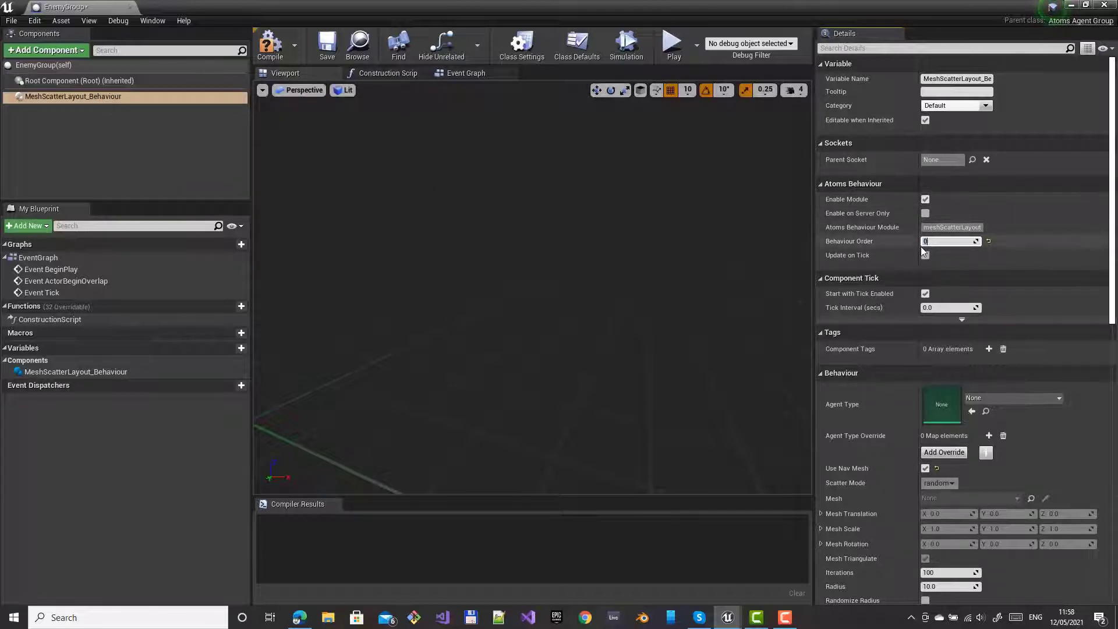
# Set the scatter component's Agent Type to AT_SK_Mannequin and Iterations to 10, and compile and save the blueprint
pyautogui.click(1033, 400)
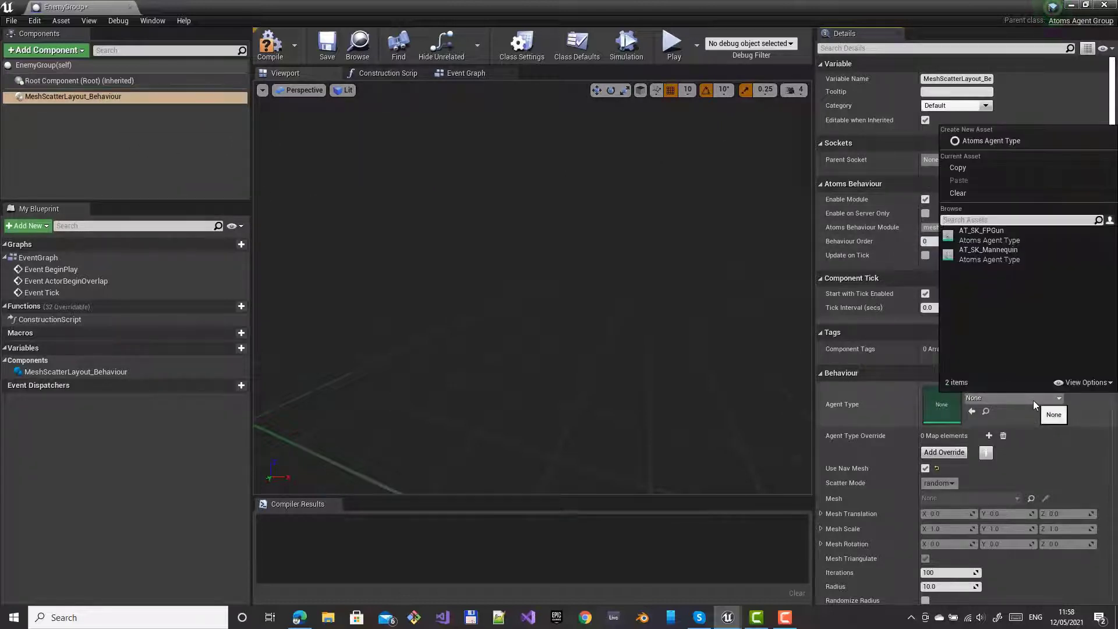
pyautogui.click(976, 255)
pyautogui.scroll(-1, 1115, 326)
pyautogui.scroll(-5, 920, 407)
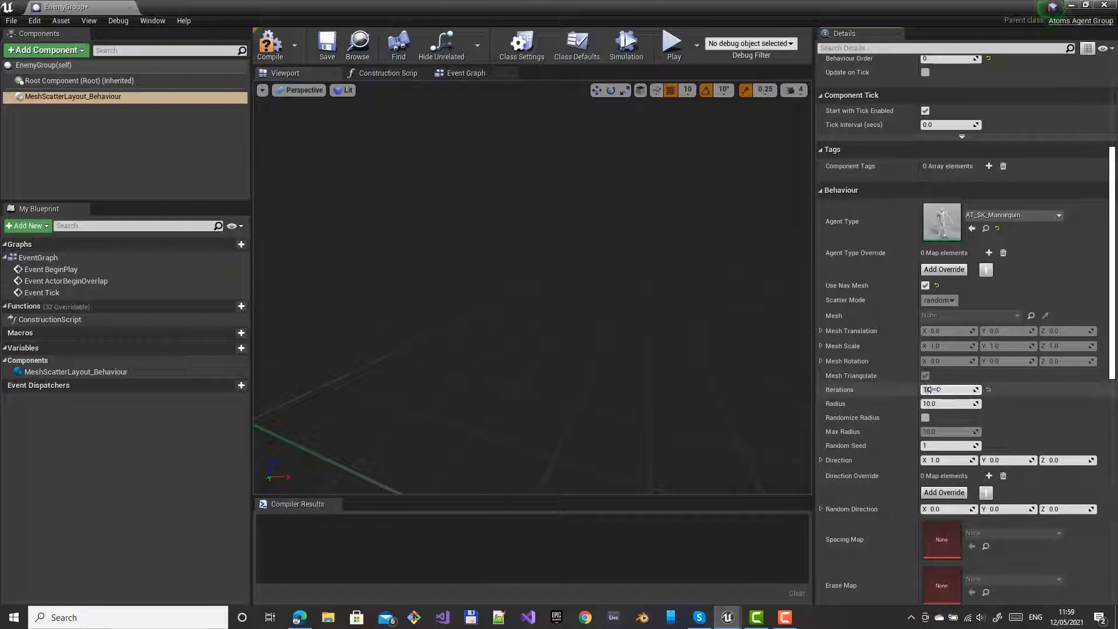
pyautogui.click(270, 49)
pyautogui.click(327, 45)
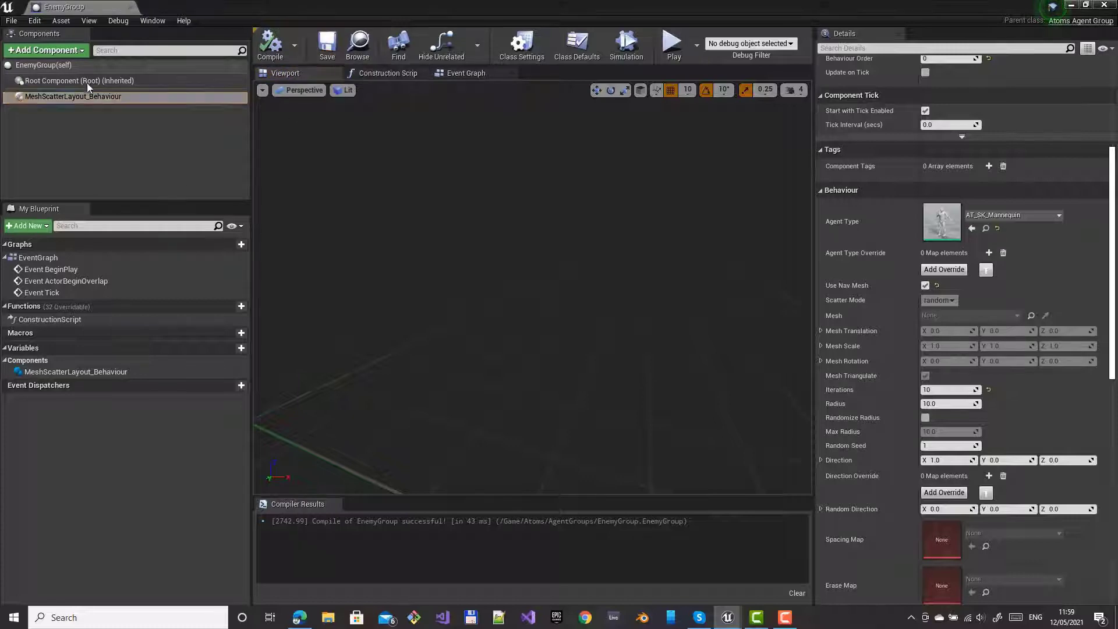
# Add a State Machine Behaviour component to the EnemyGroup blueprint
pyautogui.click(45, 50)
pyautogui.scroll(-10, 72, 159)
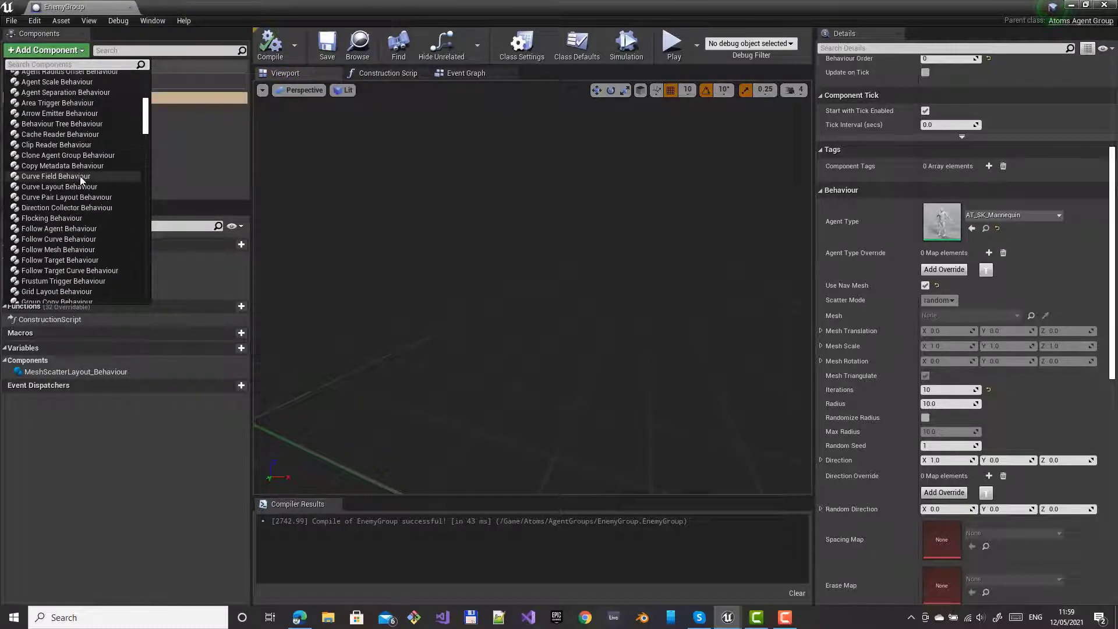
pyautogui.scroll(-10, 80, 176)
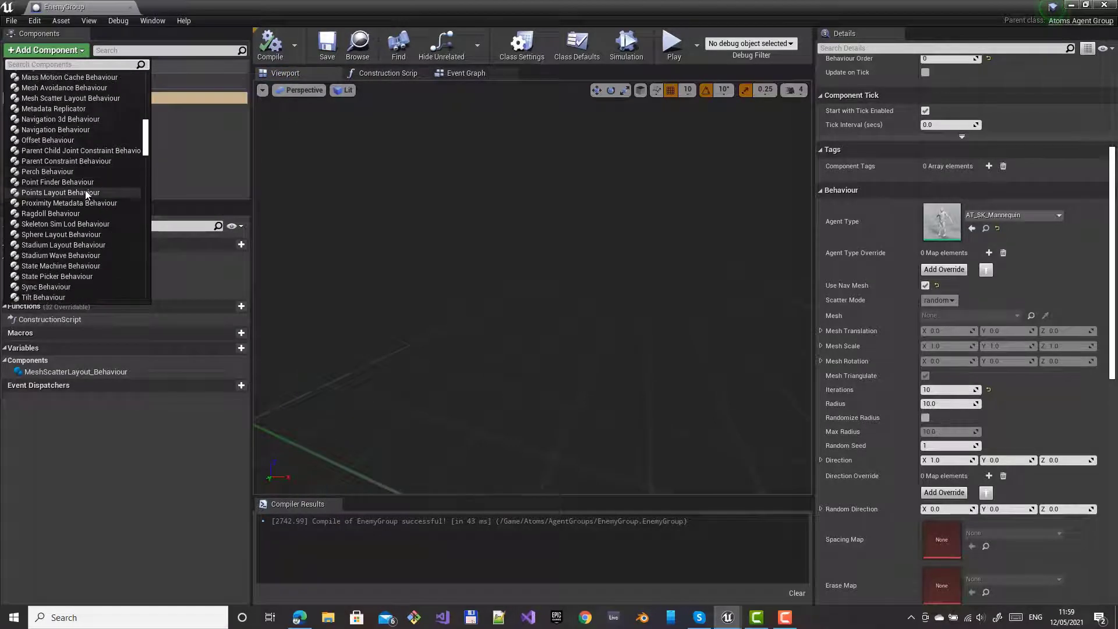
pyautogui.click(68, 266)
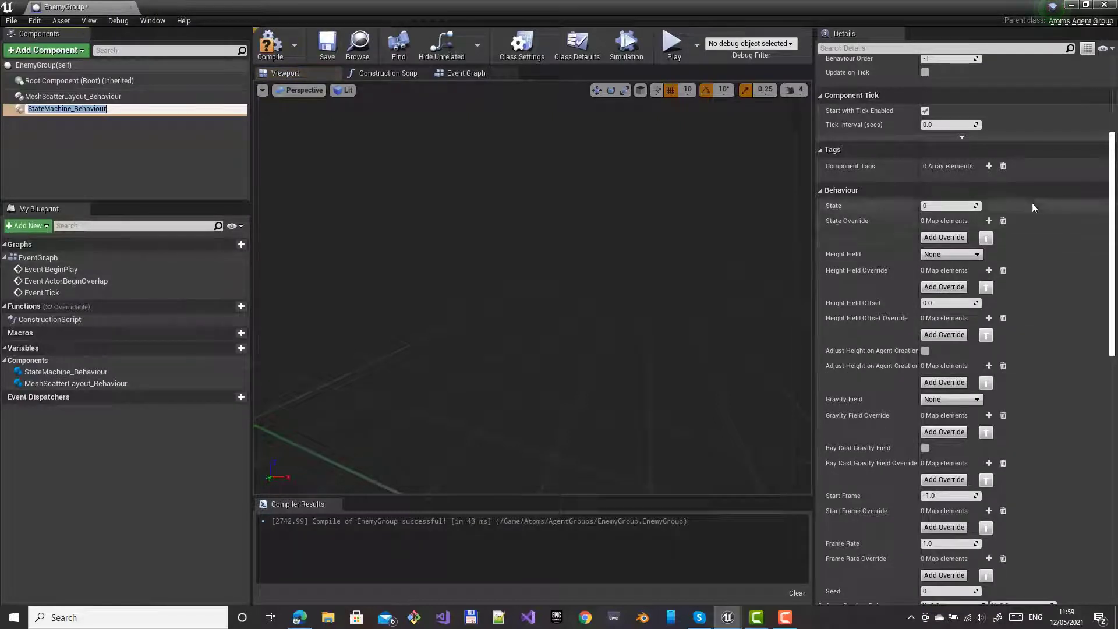
# Set the state machine component's Behaviour Order to 1, and compile, save and close the EnemyGroup blueprint
pyautogui.scroll(3, 903, 212)
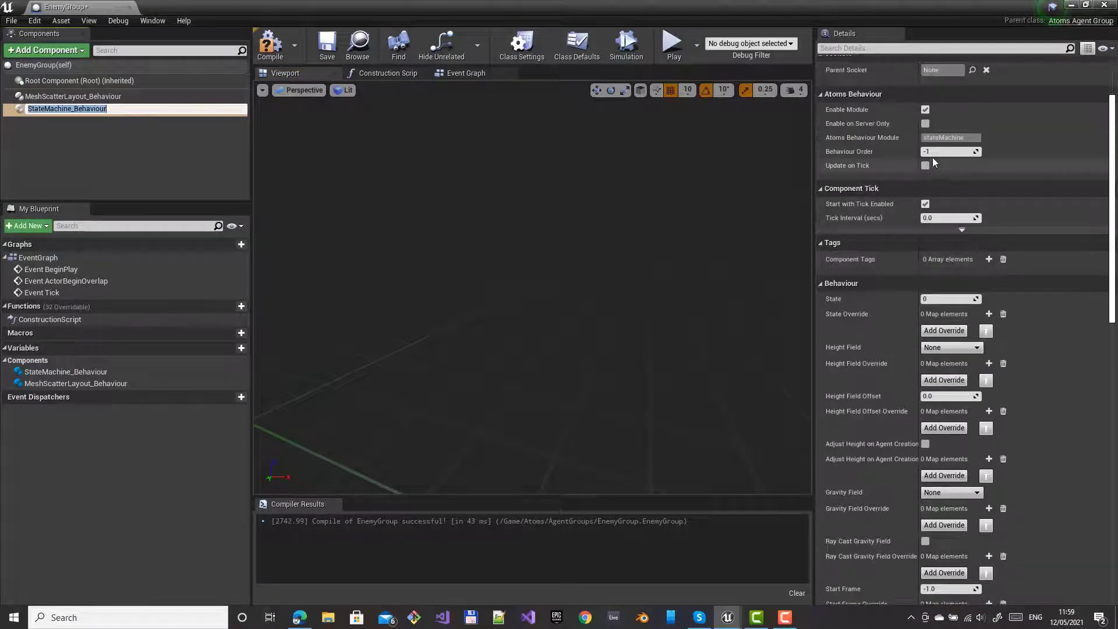
pyautogui.press('Return')
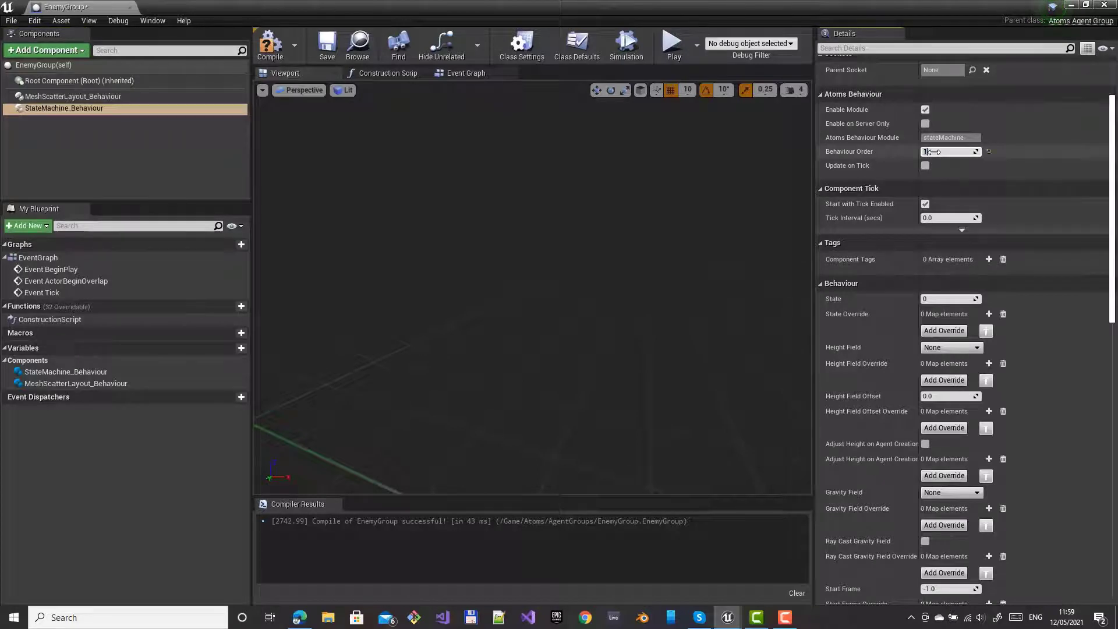
pyautogui.click(271, 42)
pyautogui.click(327, 45)
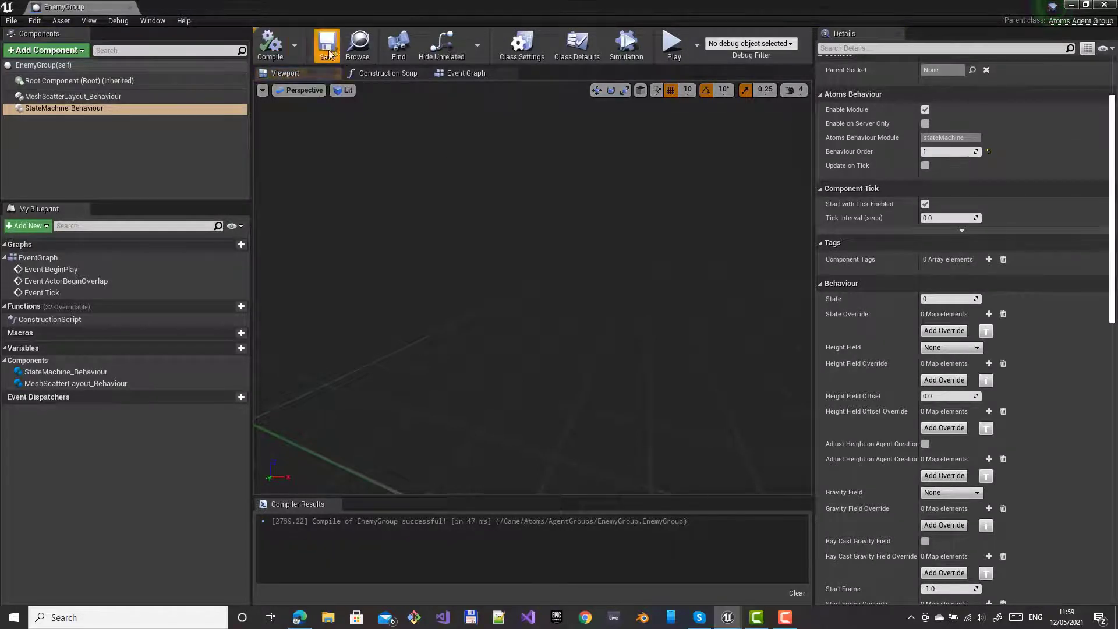
pyautogui.click(1107, 6)
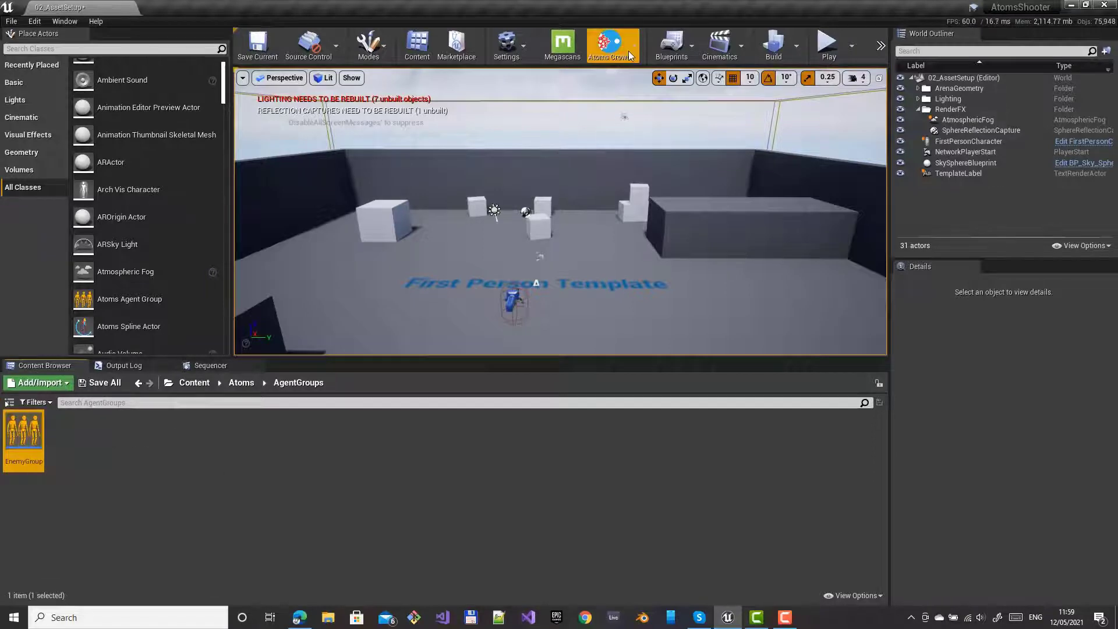
# Open the level blueprint and add an Event BeginPlay node through the function overrides
pyautogui.click(671, 46)
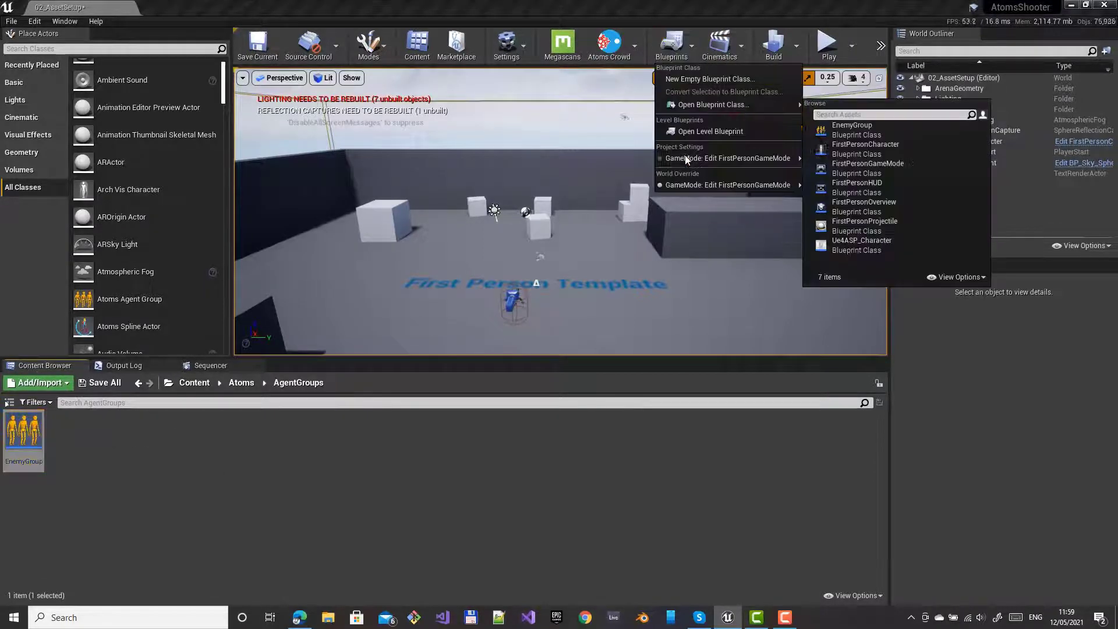
pyautogui.click(680, 133)
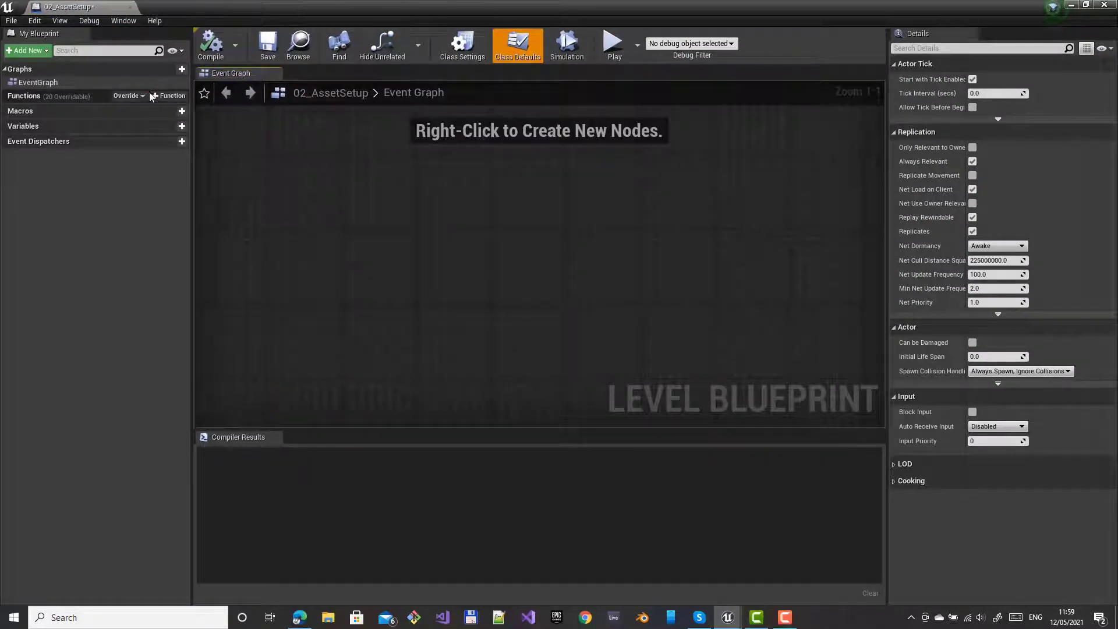
pyautogui.click(144, 95)
pyautogui.click(152, 186)
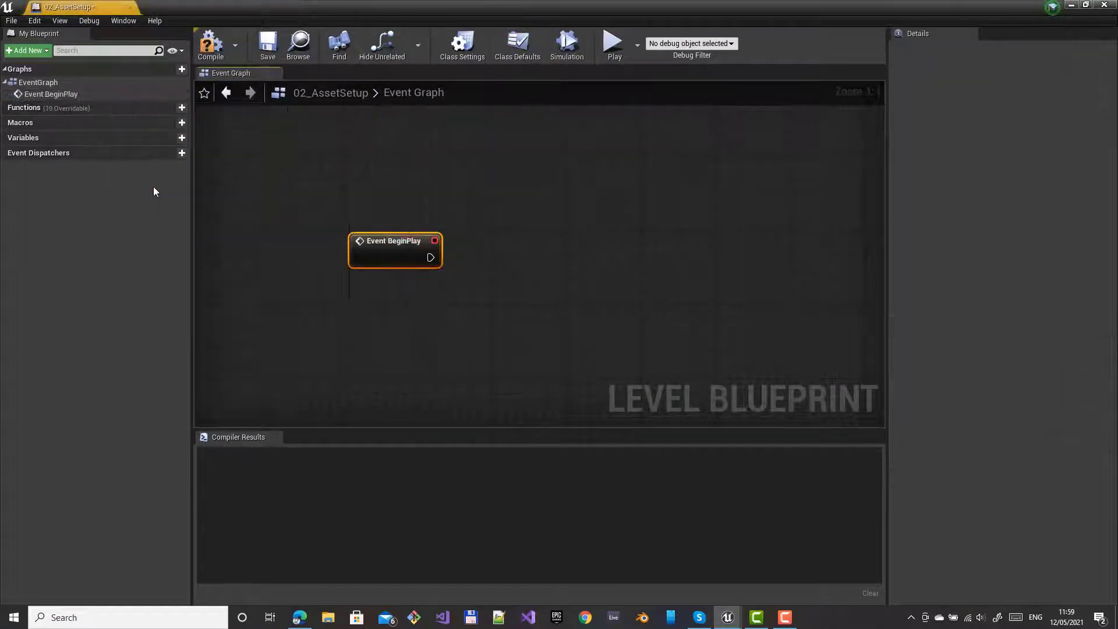
# Connect a Spawn Actor from Class node to Event BeginPlay and set its class to EnemyGroup
pyautogui.moveTo(574, 261)
pyautogui.mouseDown()
pyautogui.moveTo(518, 239)
pyautogui.moveTo(473, 239)
pyautogui.moveTo(561, 257)
pyautogui.mouseUp()
pyautogui.write('spa')
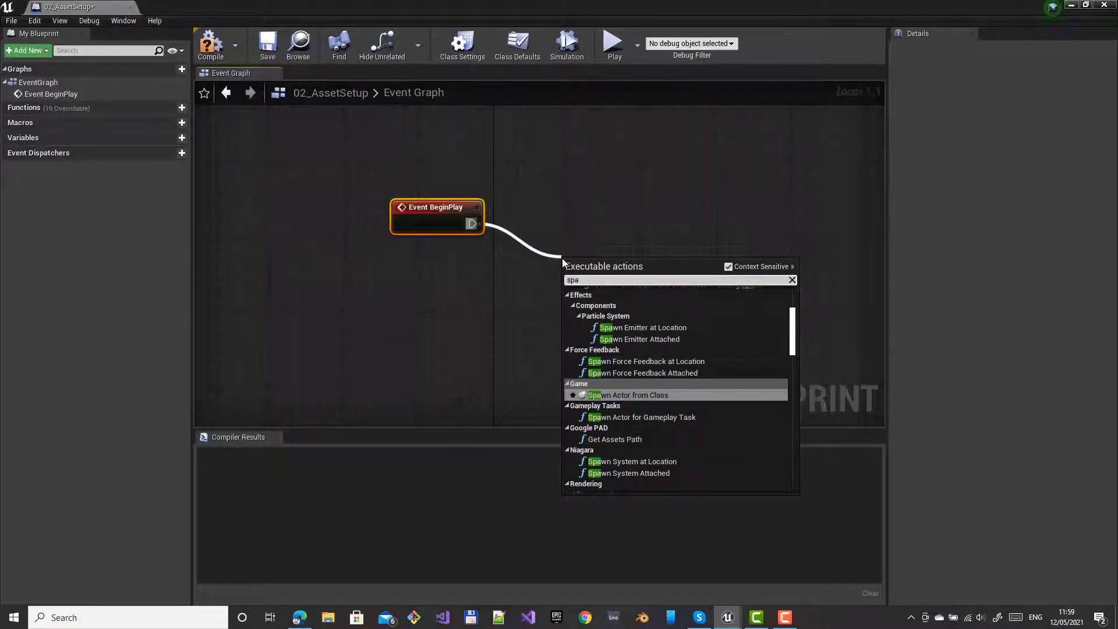
pyautogui.press('Return')
pyautogui.click(634, 296)
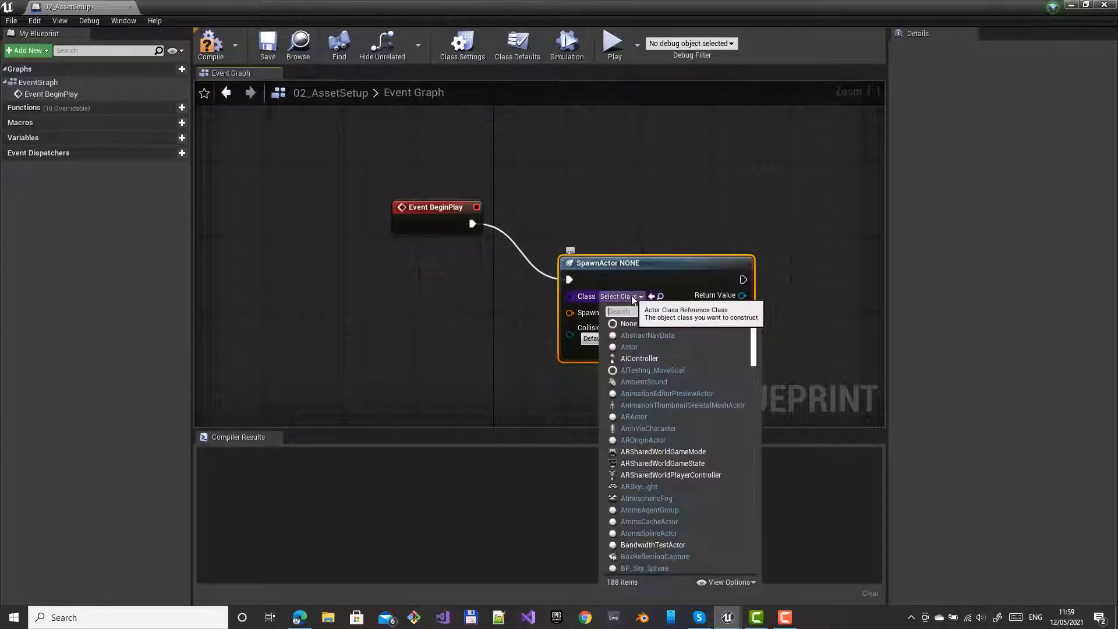
pyautogui.write('Ene')
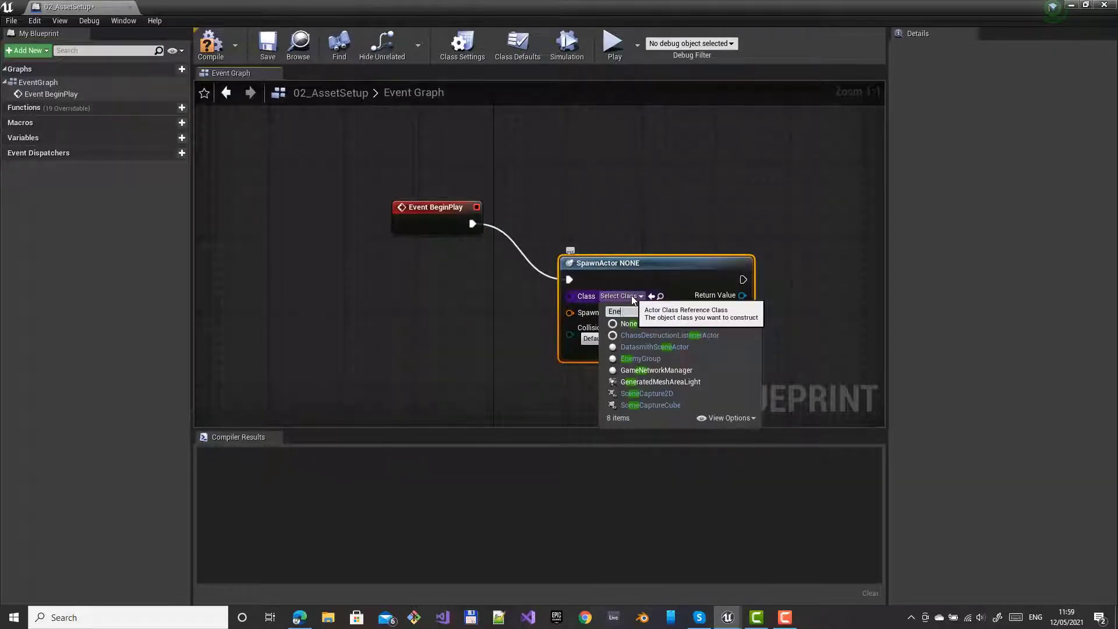
pyautogui.click(640, 359)
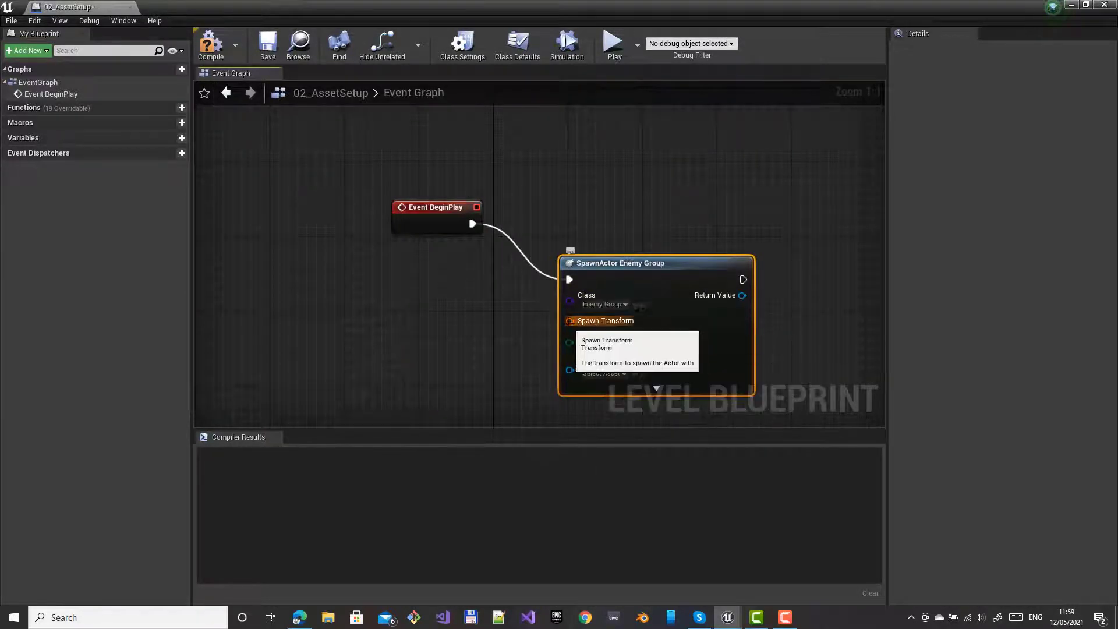
# Feed the Spawn Transform input from a Make Transform node and arrange the nodes so none overlap
pyautogui.moveTo(569, 320); pyautogui.dragTo(498, 333)
pyautogui.write('make')
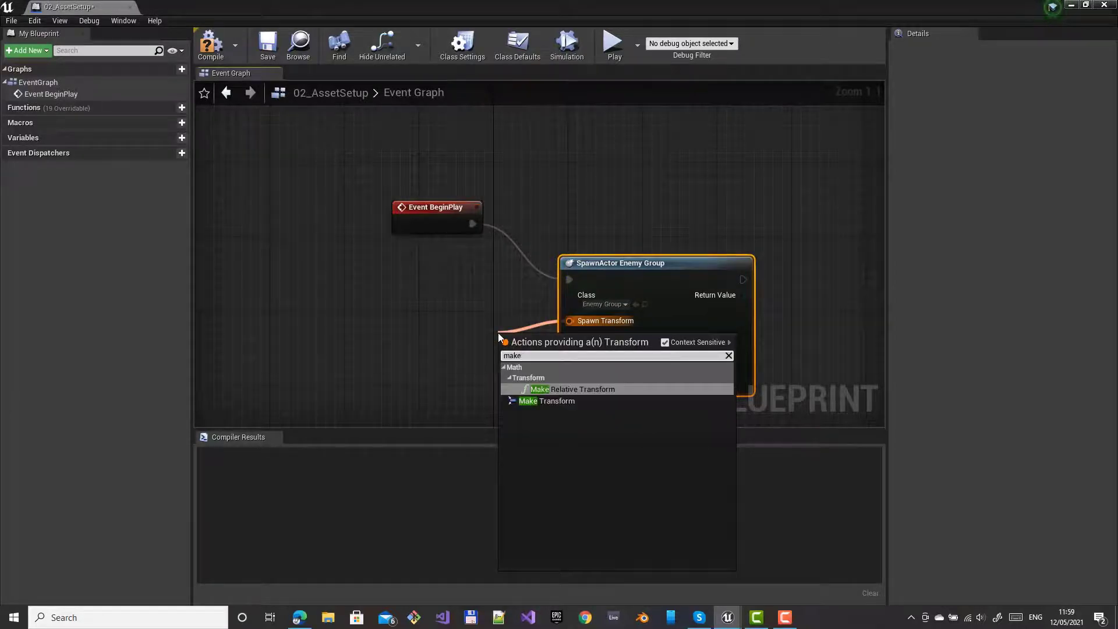
pyautogui.press('Down')
pyautogui.press('Return')
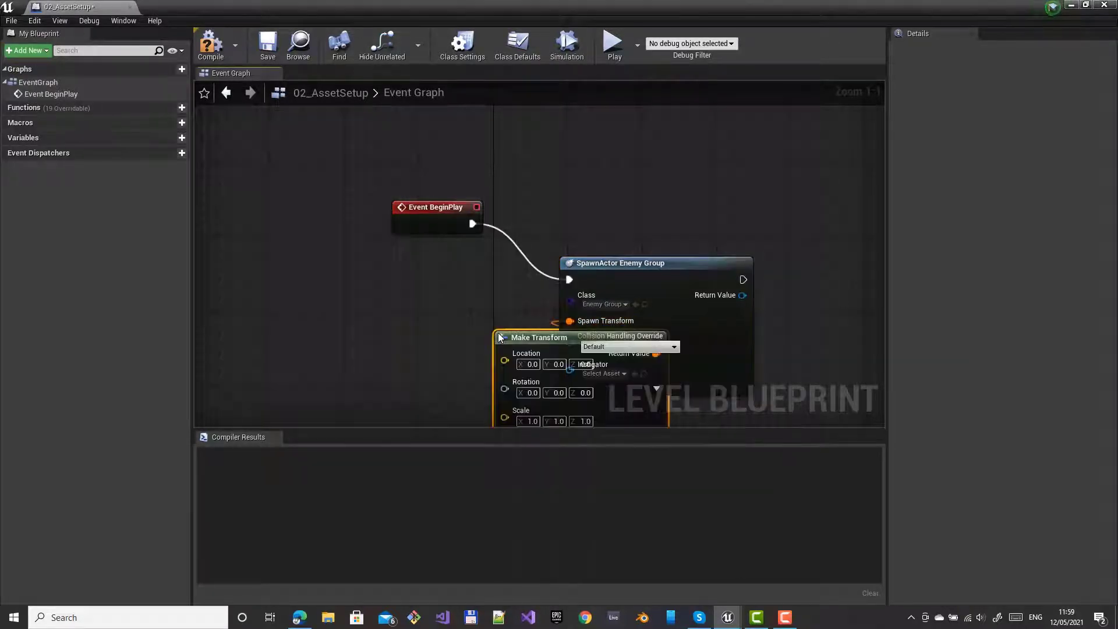
pyautogui.moveTo(516, 346); pyautogui.dragTo(320, 290)
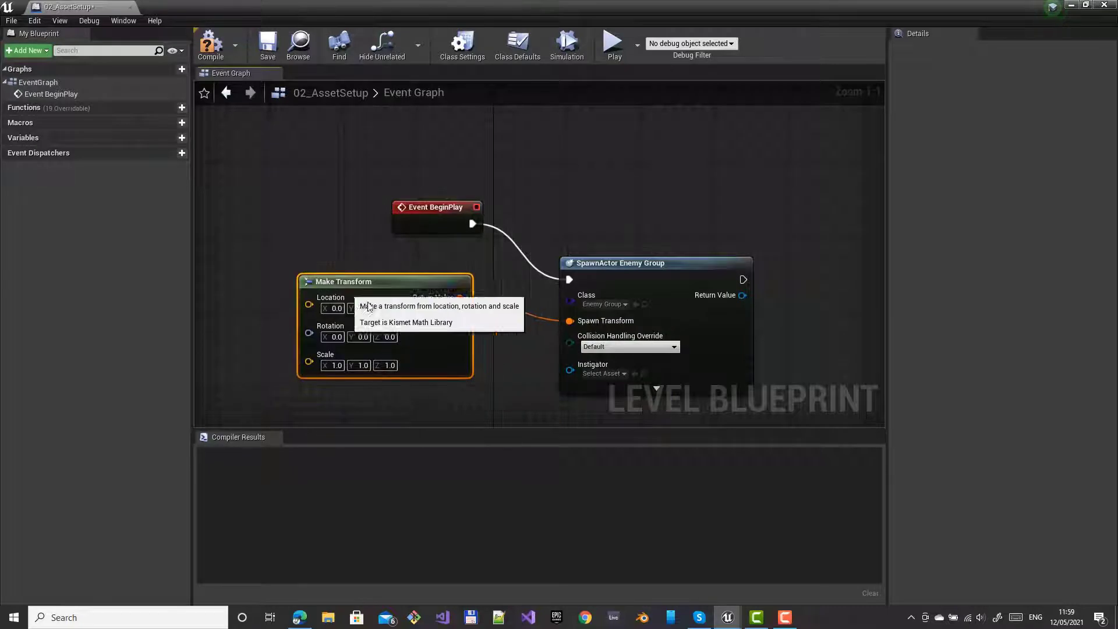
pyautogui.moveTo(651, 176); pyautogui.dragTo(631, 155, button='right')
pyautogui.moveTo(389, 176); pyautogui.dragTo(371, 177)
# Compile and save the level blueprint, and close its editor
pyautogui.click(210, 44)
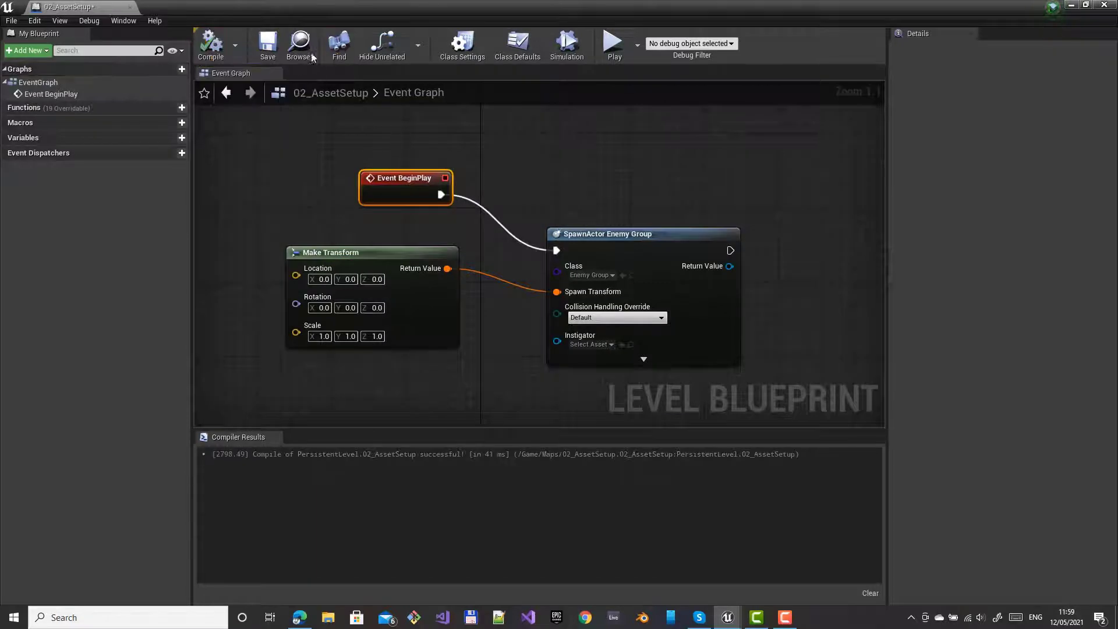
pyautogui.click(269, 45)
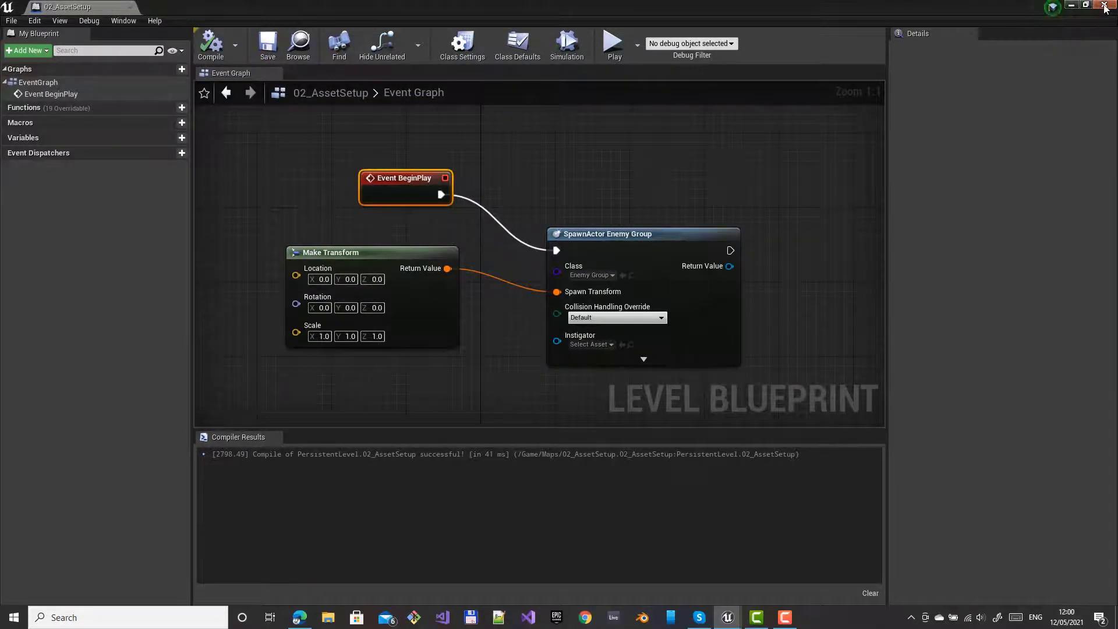
pyautogui.click(1104, 6)
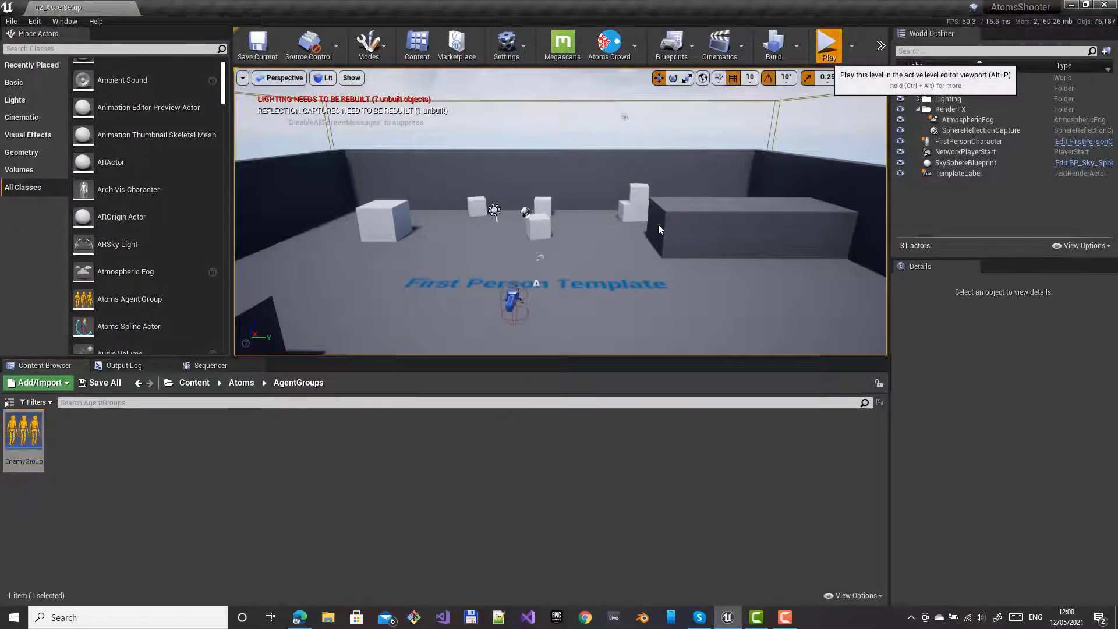
# Play the level in the viewport to test the enemy group spawning, stop it, and view the arena from above
pyautogui.click(827, 44)
pyautogui.click(550, 239)
pyautogui.press('Escape')
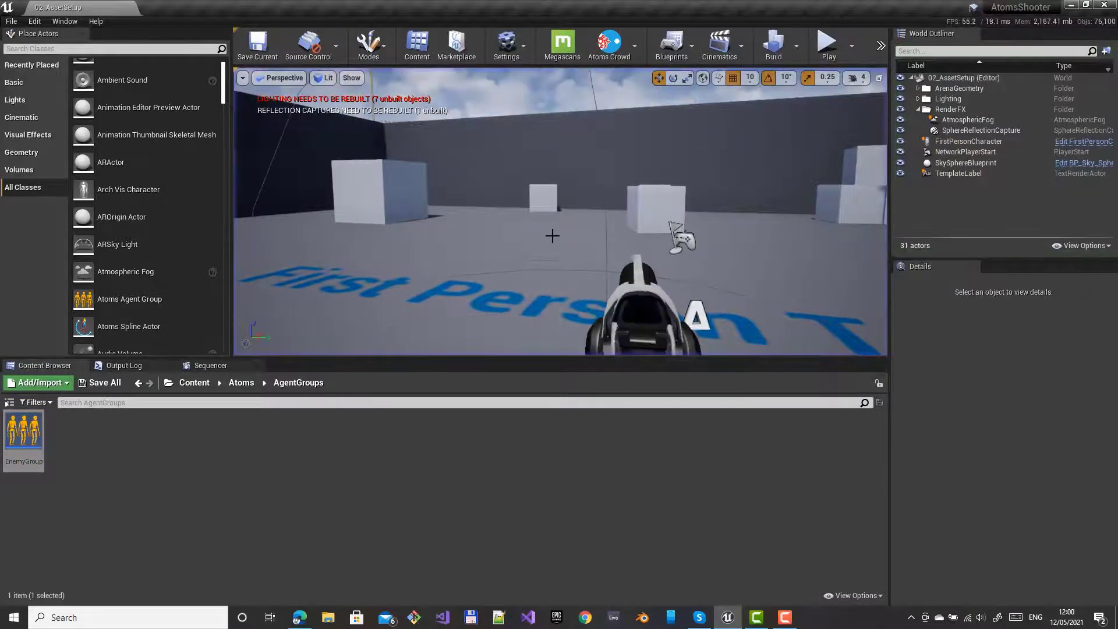
pyautogui.press('s')
pyautogui.moveTo(551, 235); pyautogui.dragTo(552, 235, button='right')
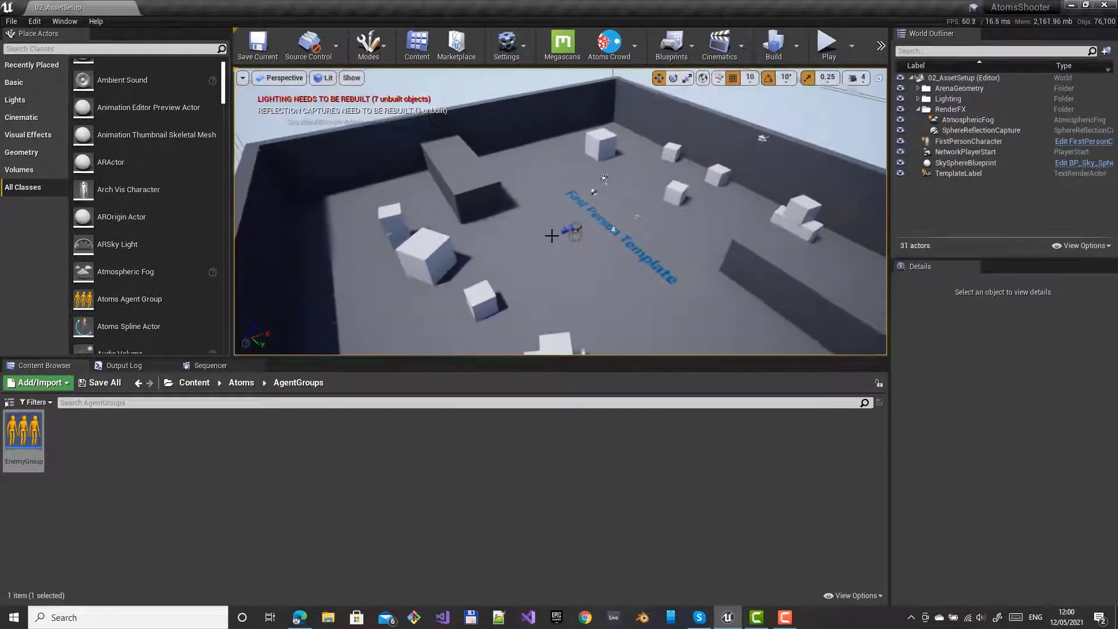
# Find the Nav Mesh Bounds Volume actor and place one on the floor in the middle of the arena
pyautogui.click(34, 49)
pyautogui.write('nav')
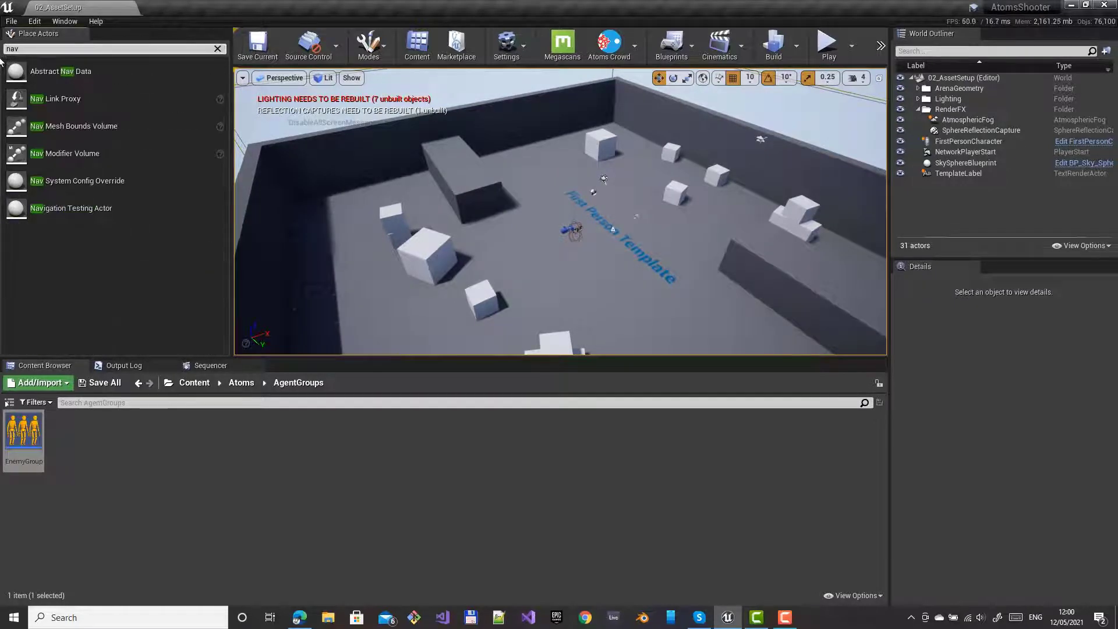
pyautogui.moveTo(35, 134); pyautogui.dragTo(574, 251)
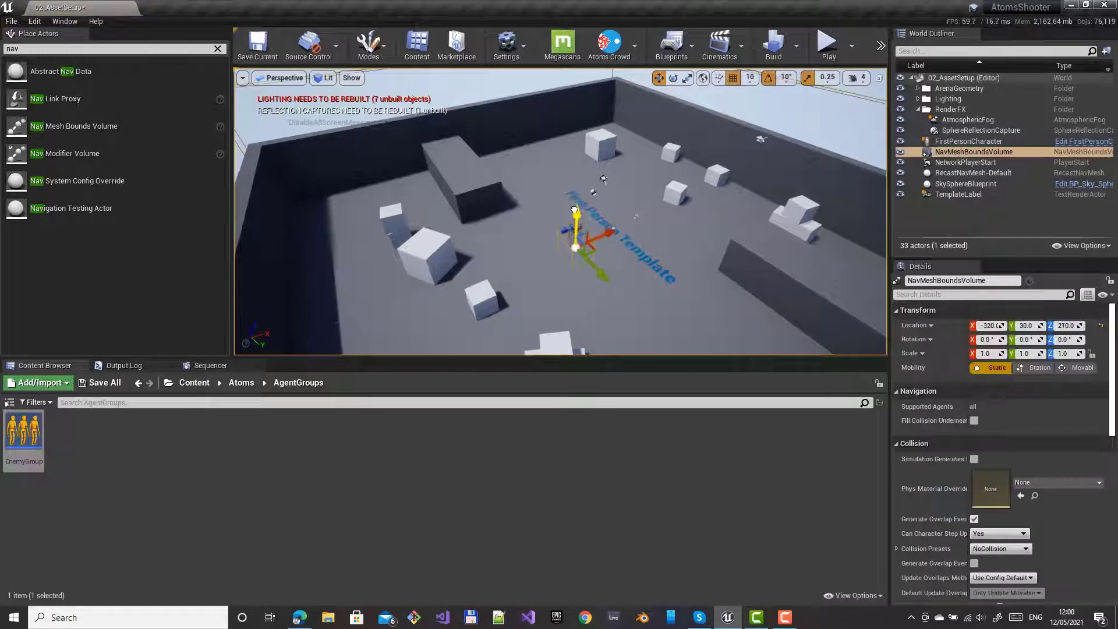
# Scale the nav mesh volume to 20.75 in X and Y to cover the arena, and display the navigation mesh
pyautogui.moveTo(521, 290); pyautogui.dragTo(552, 301, button='right')
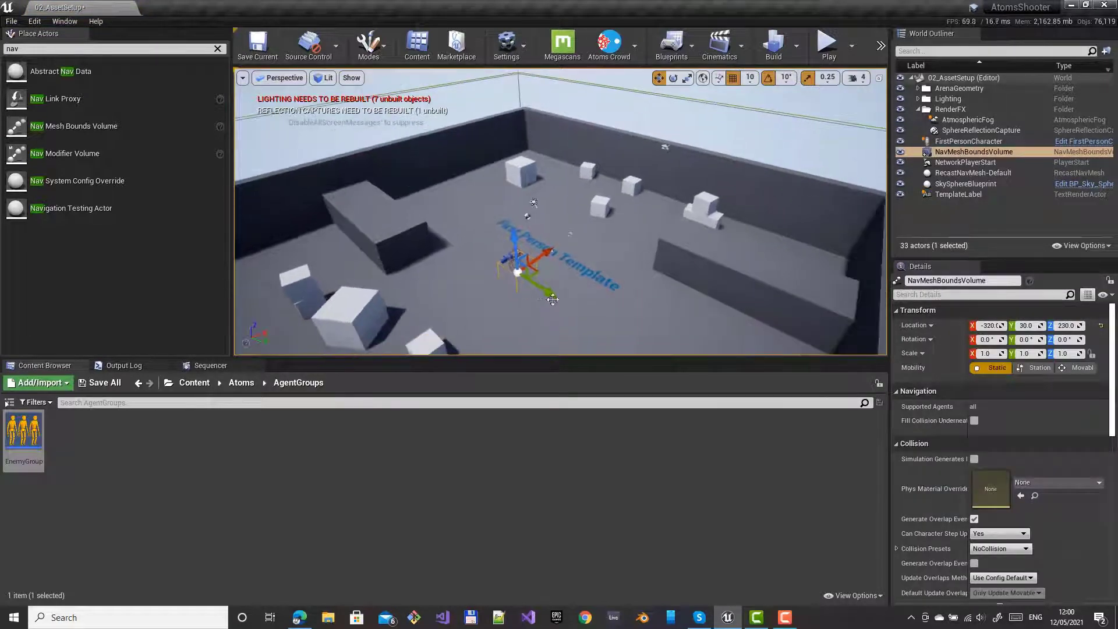
pyautogui.press('r')
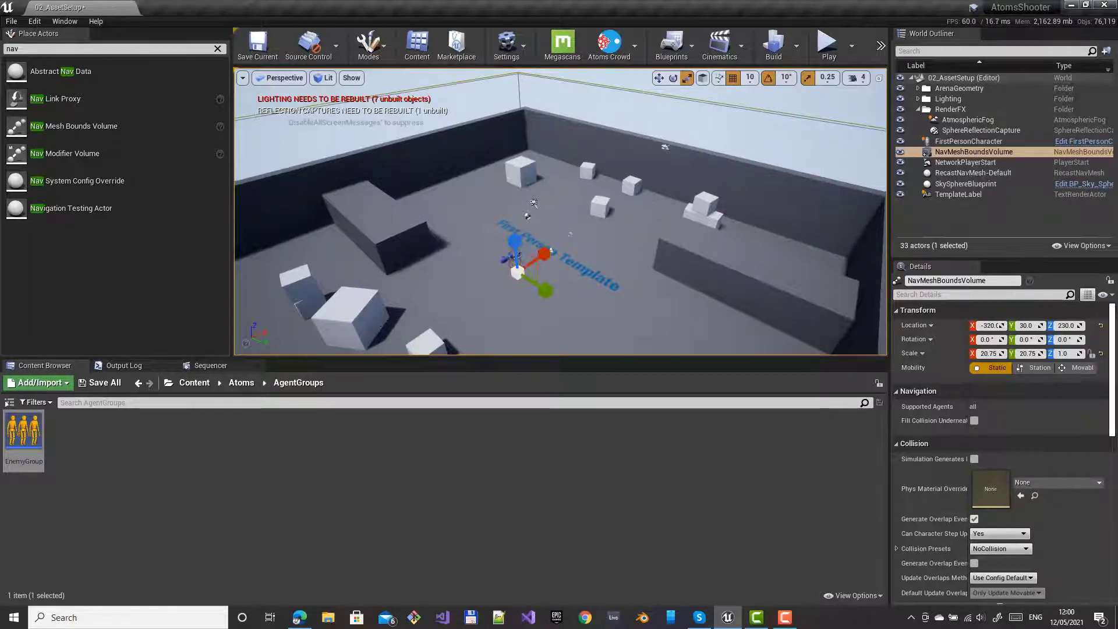
pyautogui.moveTo(386, 300); pyautogui.dragTo(394, 324, button='right')
pyautogui.press('p')
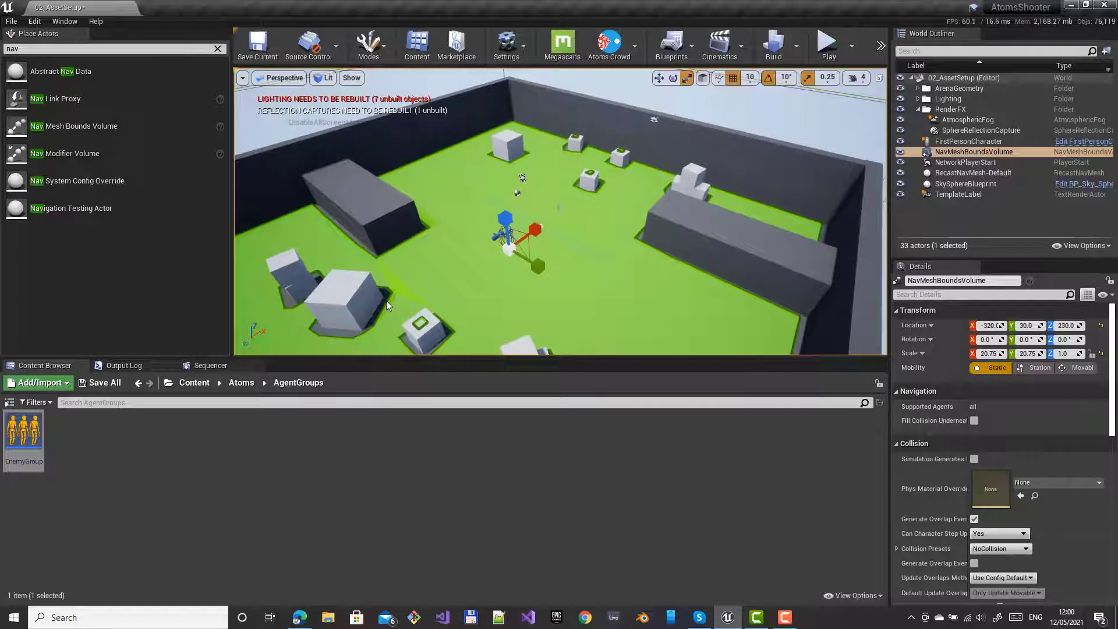
# Lower the nav mesh volume to Z 170 so the small box tops are excluded from navigation, and save the level
pyautogui.press('p')
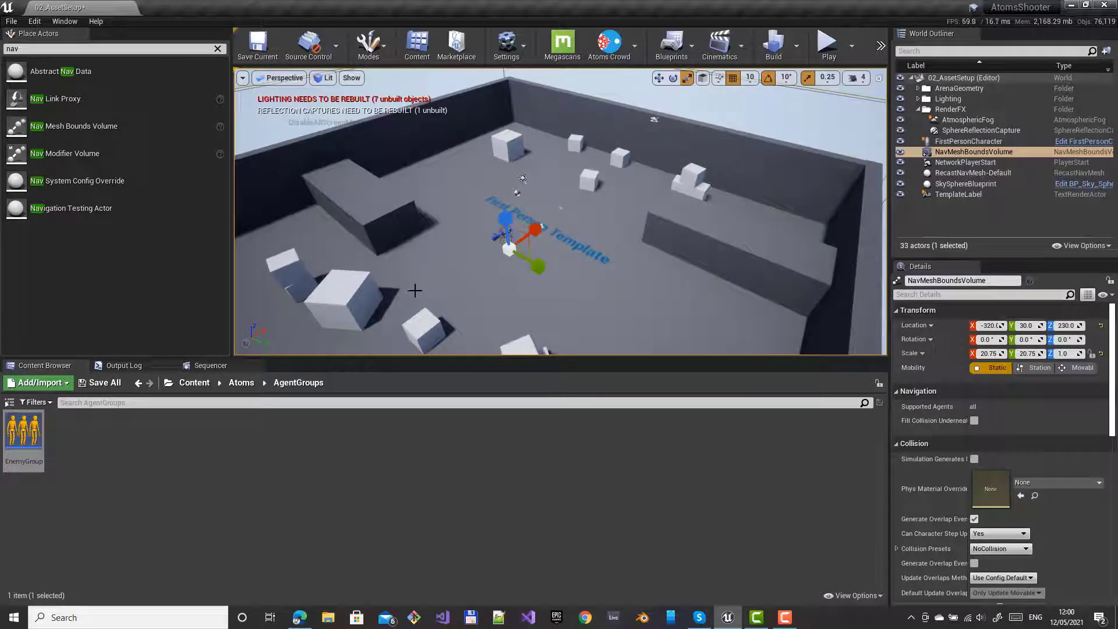
pyautogui.press('w')
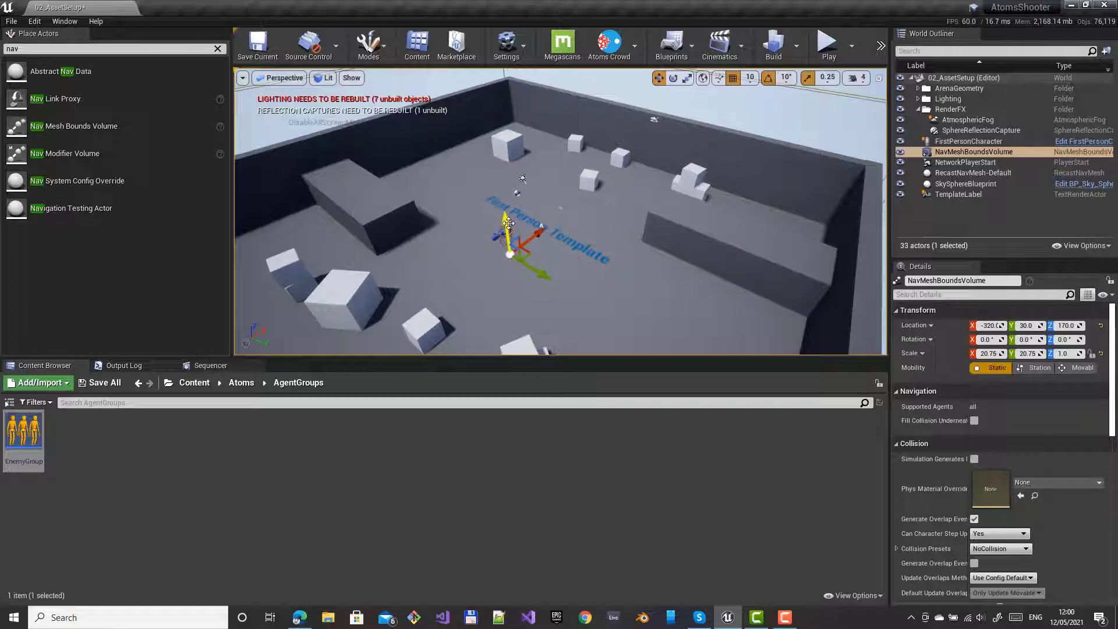
pyautogui.press('p')
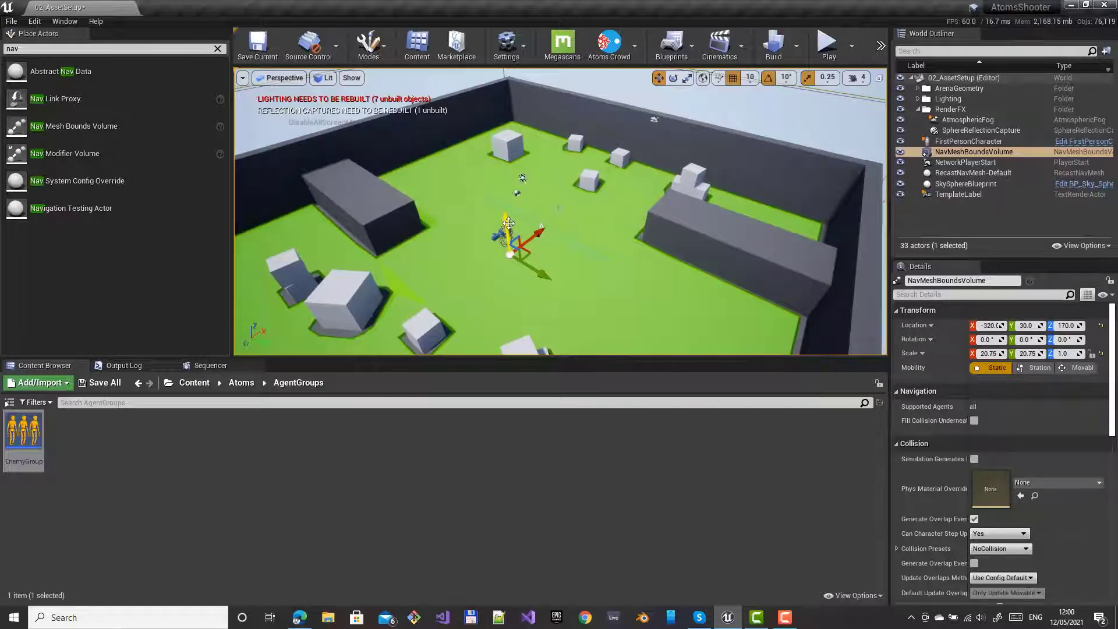
pyautogui.press('p')
pyautogui.hotkey('ctrl', 's')
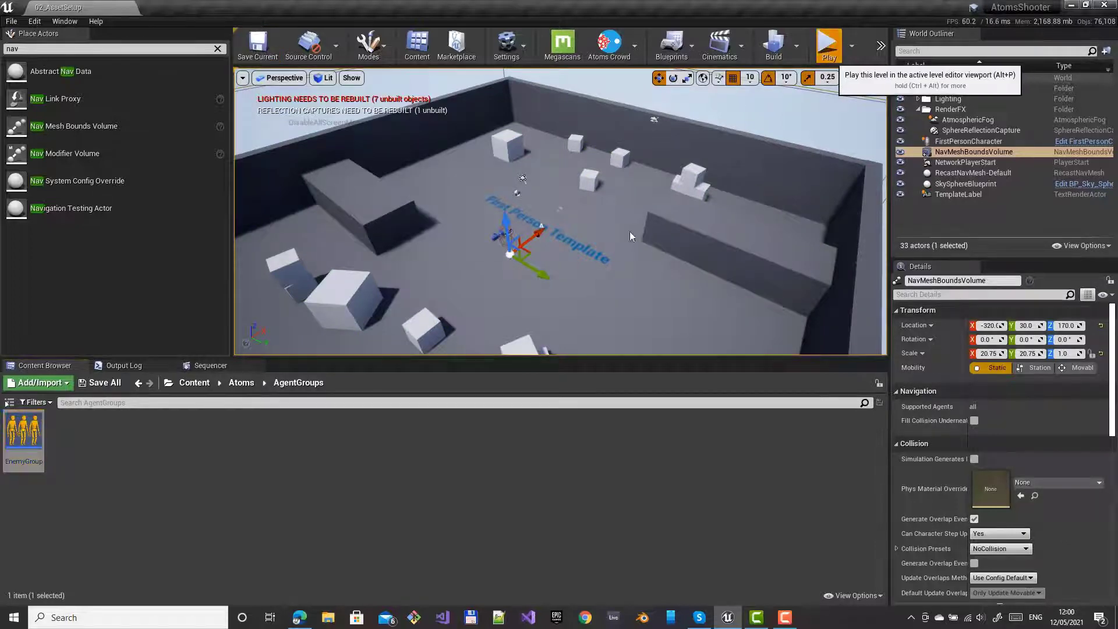
# Play the level to inspect how the spawned mannequins stand on the arena floor, and stop it
pyautogui.click(828, 43)
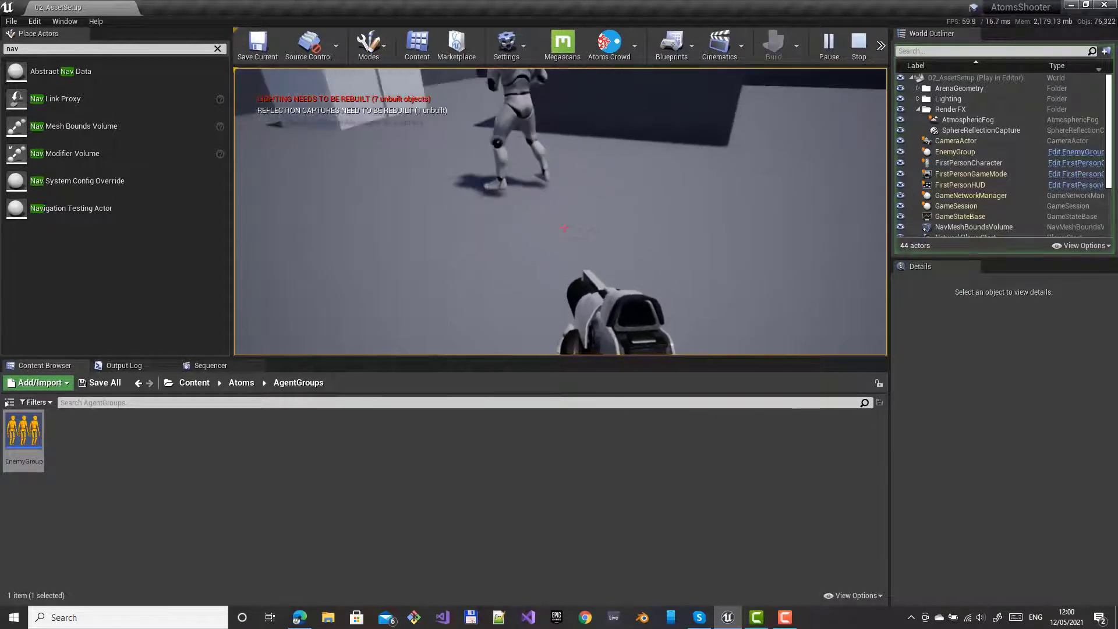
pyautogui.press('Escape')
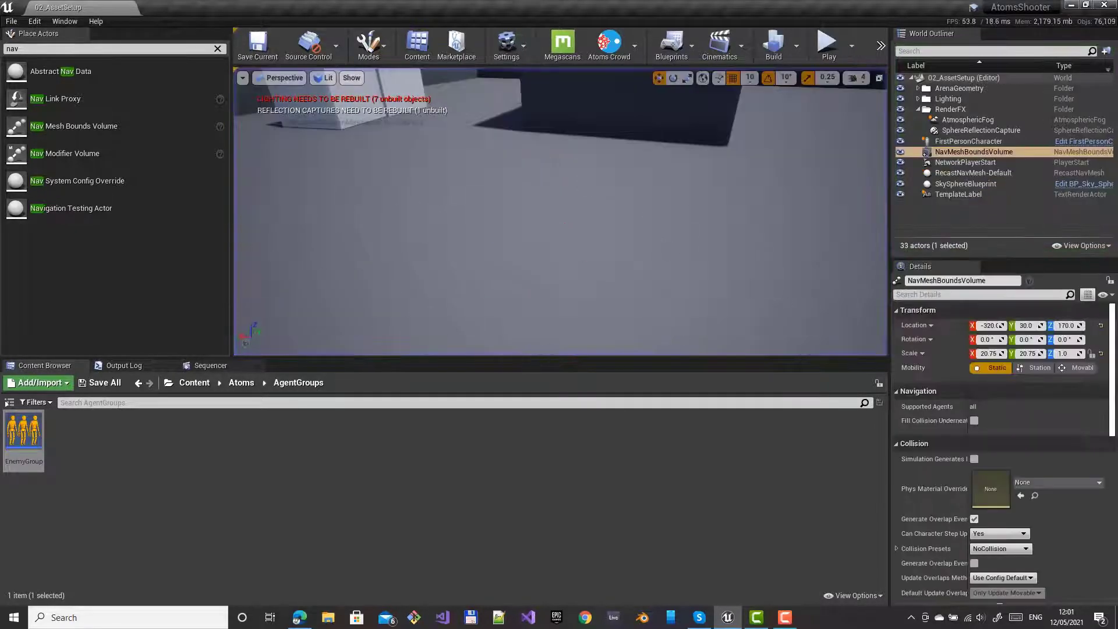
# Set the Height Field of EnemyGroup's StateMachine_Behaviour component to NavigationMesh, compile and save the blueprint, and close its editor
pyautogui.doubleClick(23, 442)
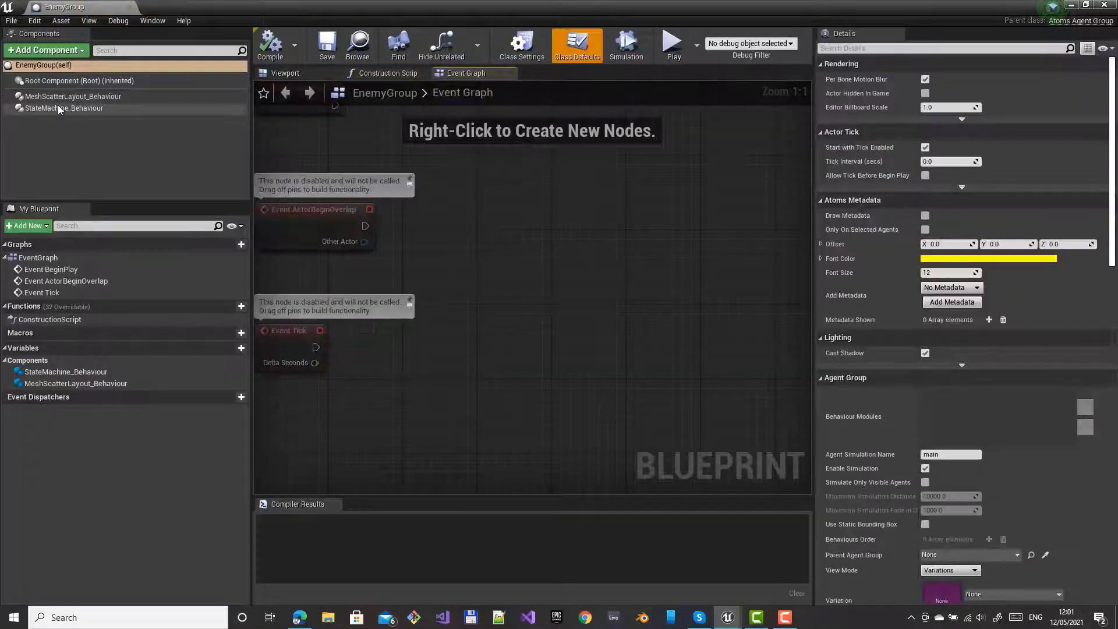
pyautogui.click(60, 108)
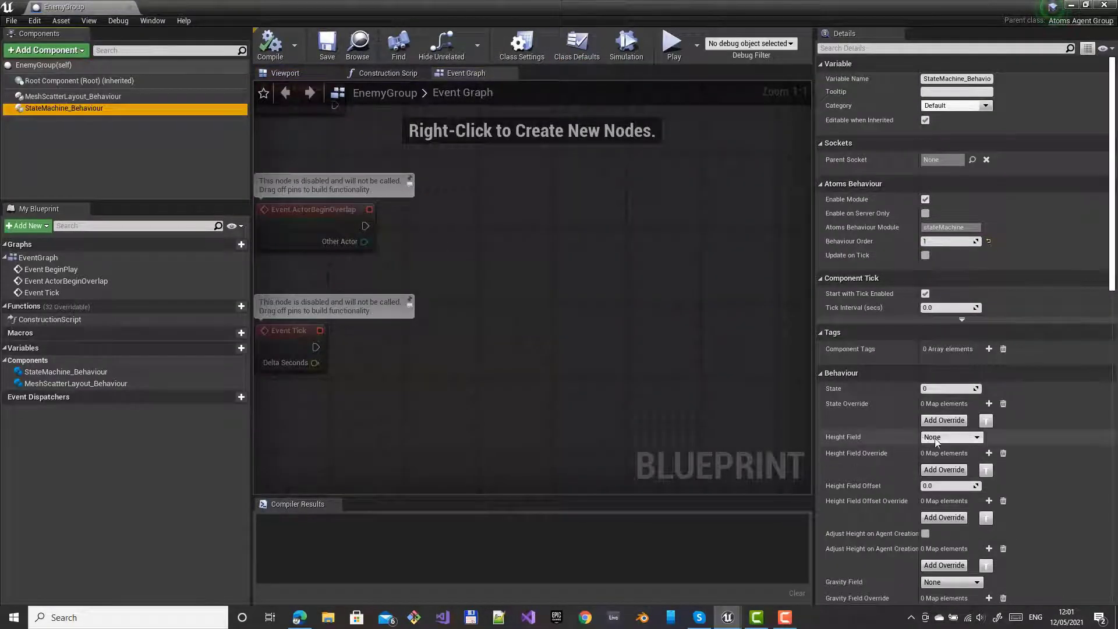
pyautogui.click(950, 436)
pyautogui.click(946, 464)
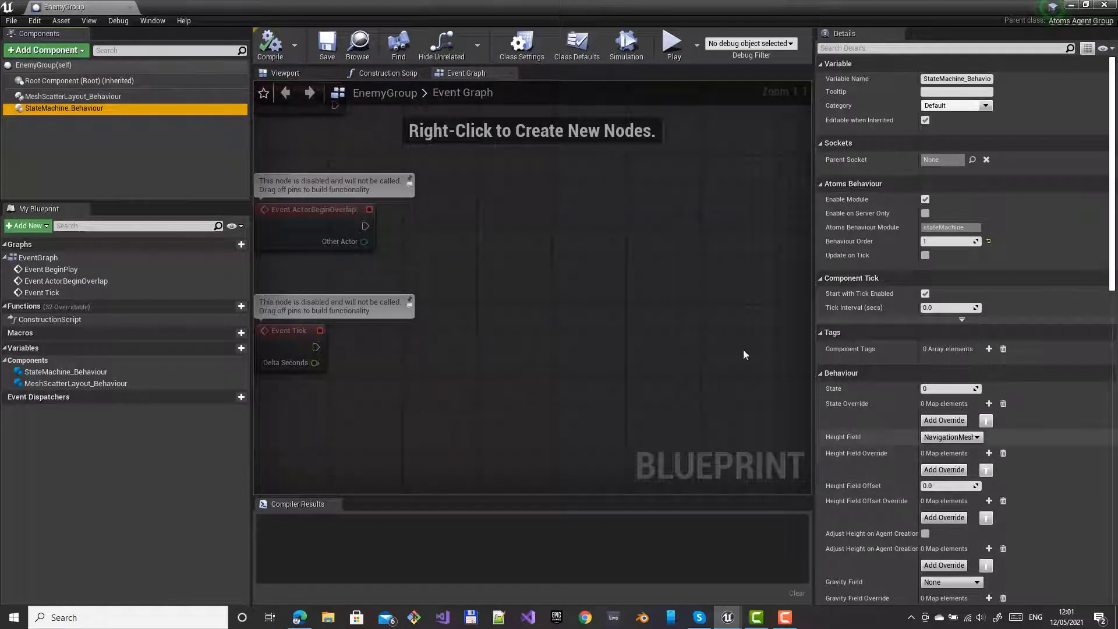
pyautogui.click(324, 50)
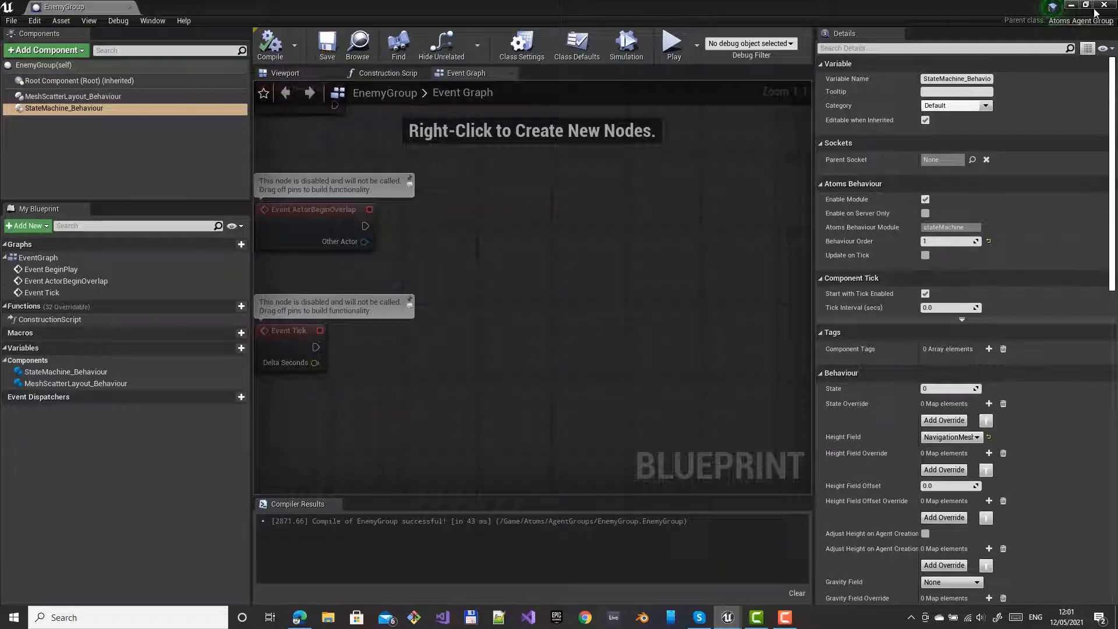
pyautogui.click(1103, 5)
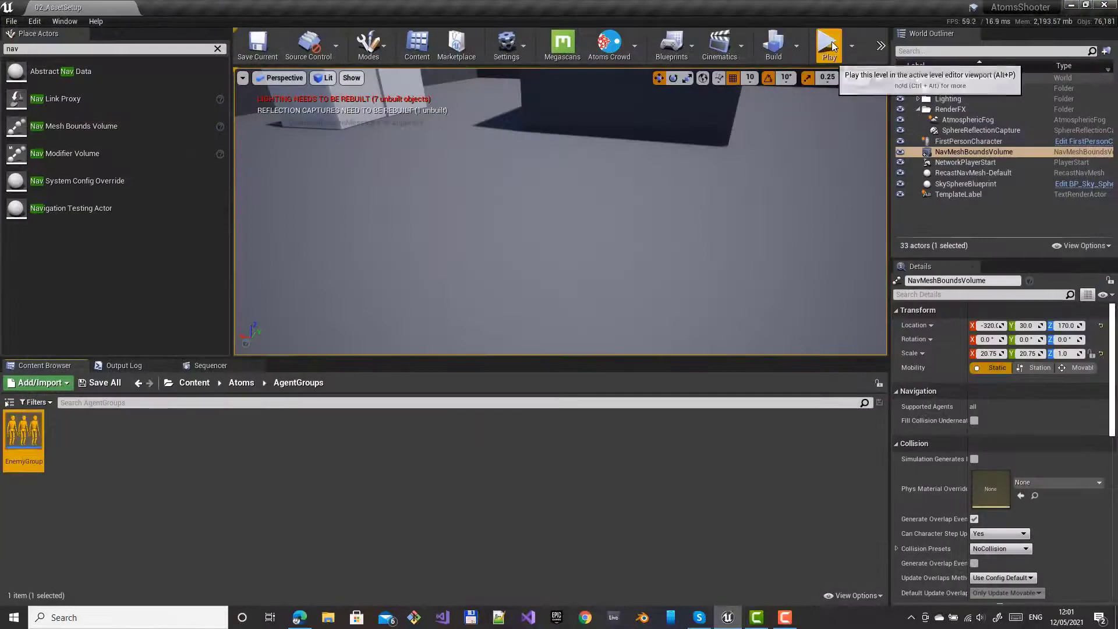
# Play the level again to check the mannequins' height above the floor, and stop it
pyautogui.click(829, 49)
pyautogui.click(553, 218)
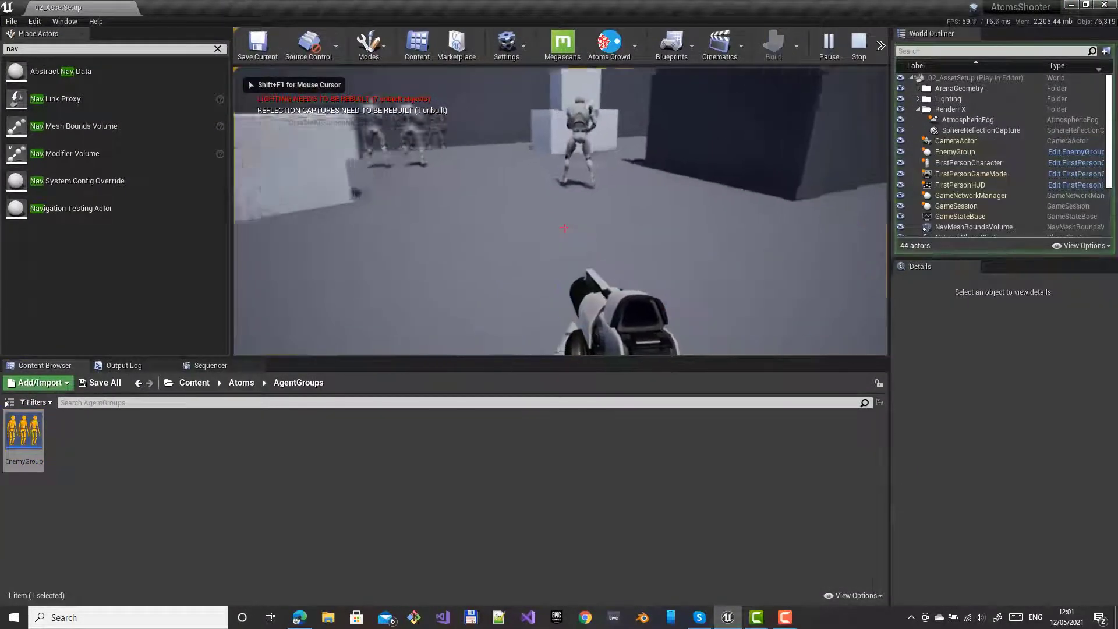
pyautogui.press('Escape')
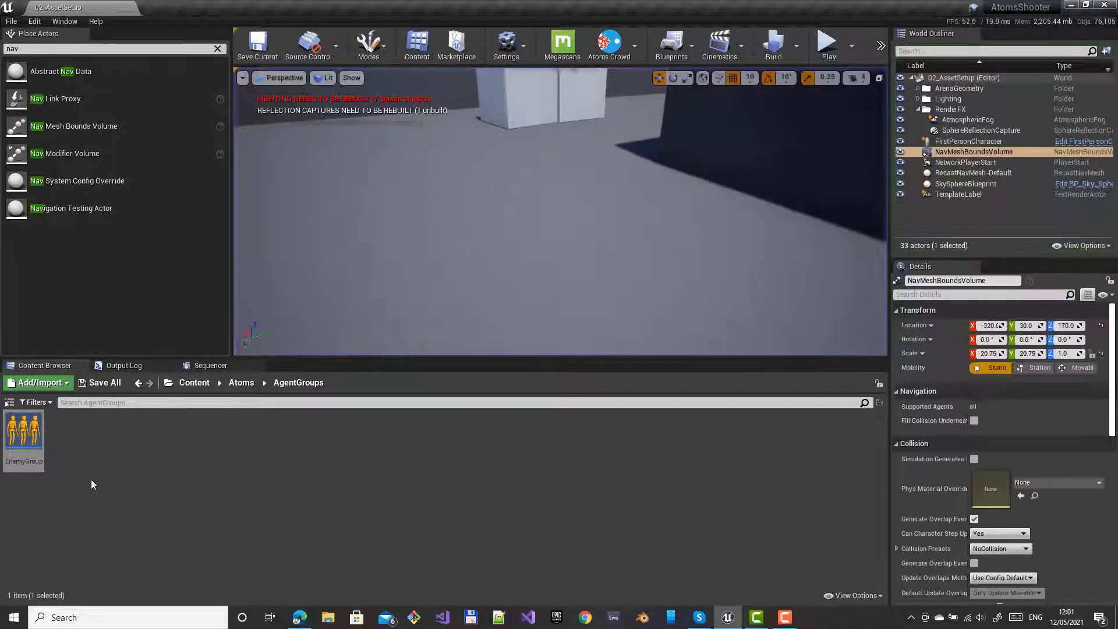
# Set the Height Field Offset of EnemyGroup's StateMachine_Behaviour to -10, compile and save the blueprint, and close its editor
pyautogui.doubleClick(22, 434)
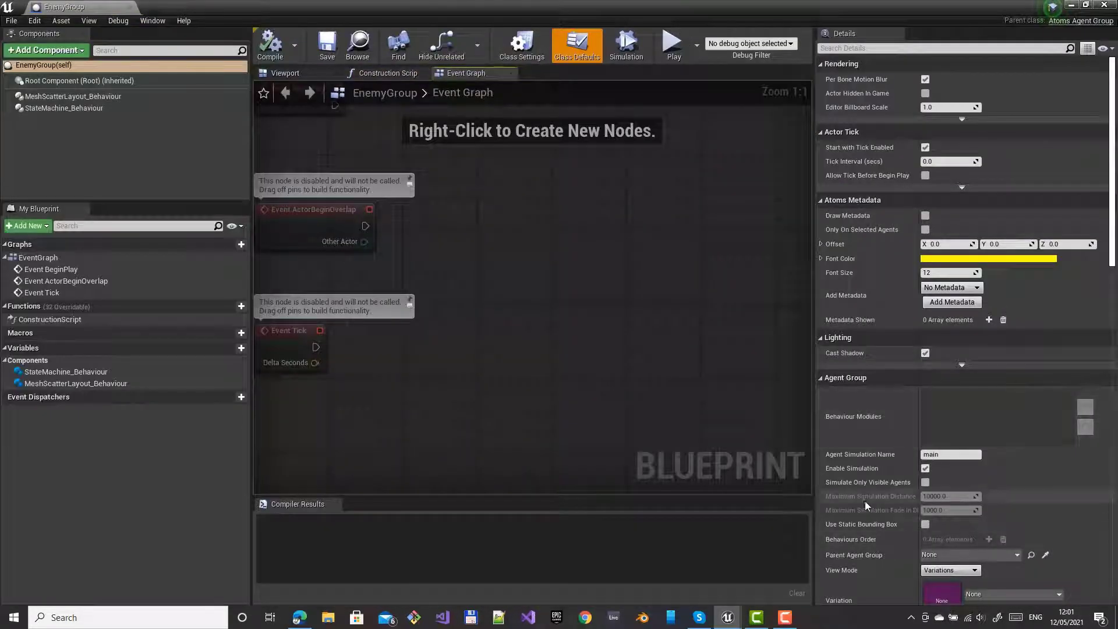
pyautogui.click(64, 108)
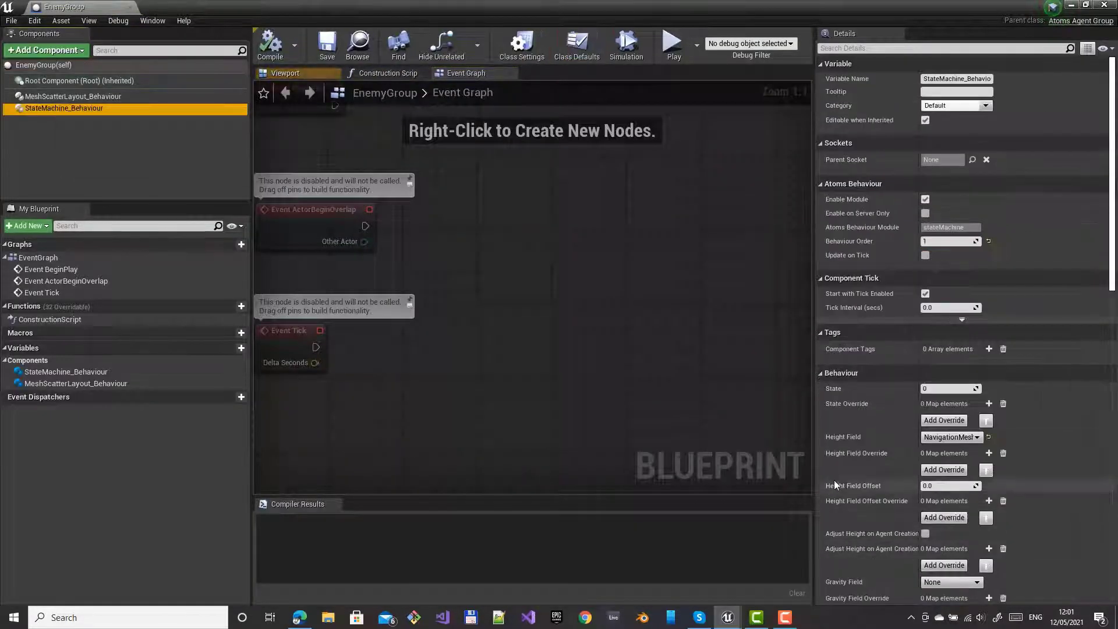
pyautogui.click(939, 487)
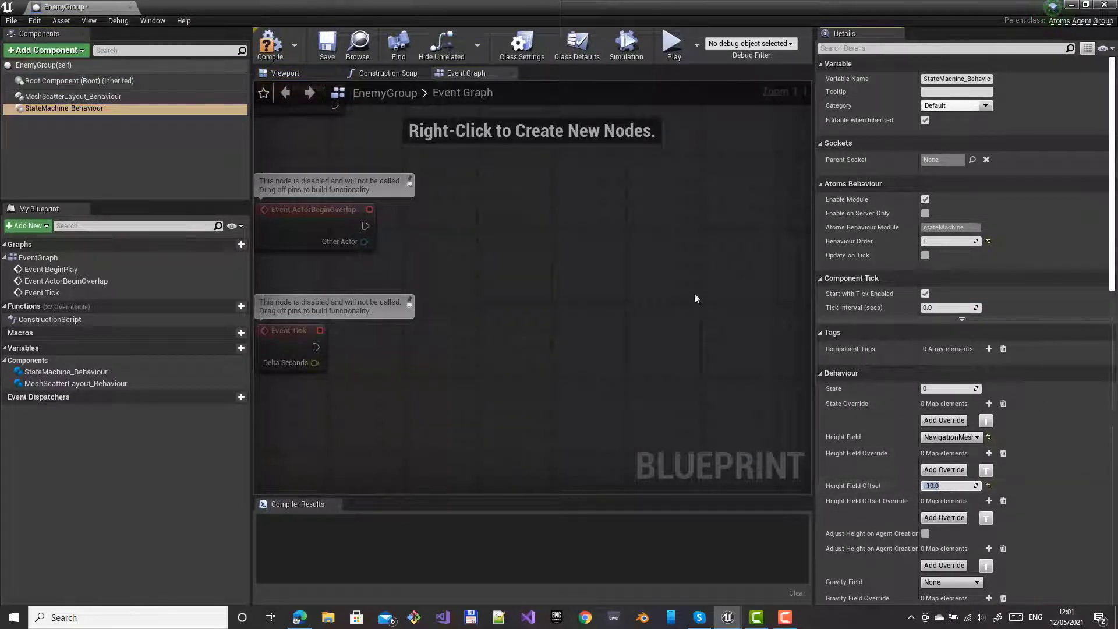
pyautogui.click(271, 45)
pyautogui.click(328, 47)
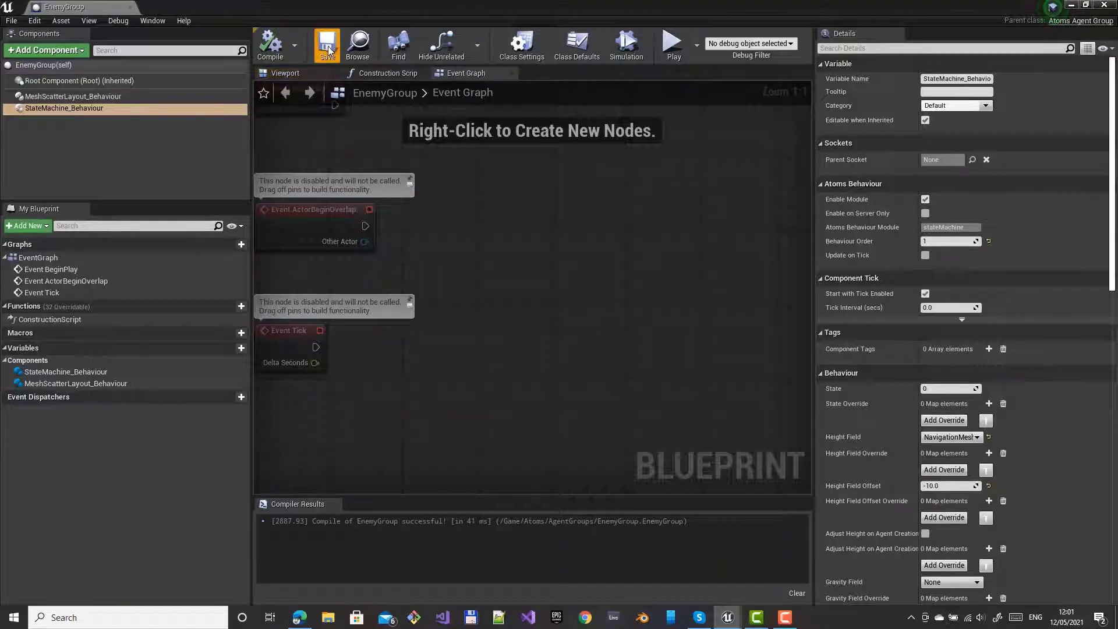
pyautogui.click(1104, 7)
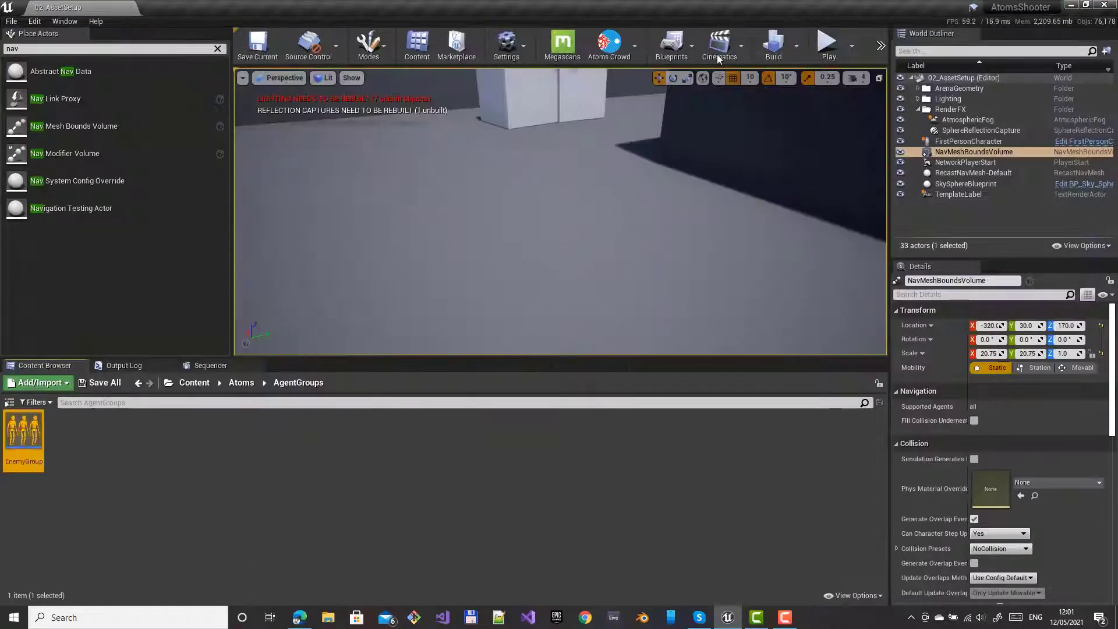
# Play the level, walk up to the mannequins around the arena to inspect their foot placement, and stop it
pyautogui.click(832, 45)
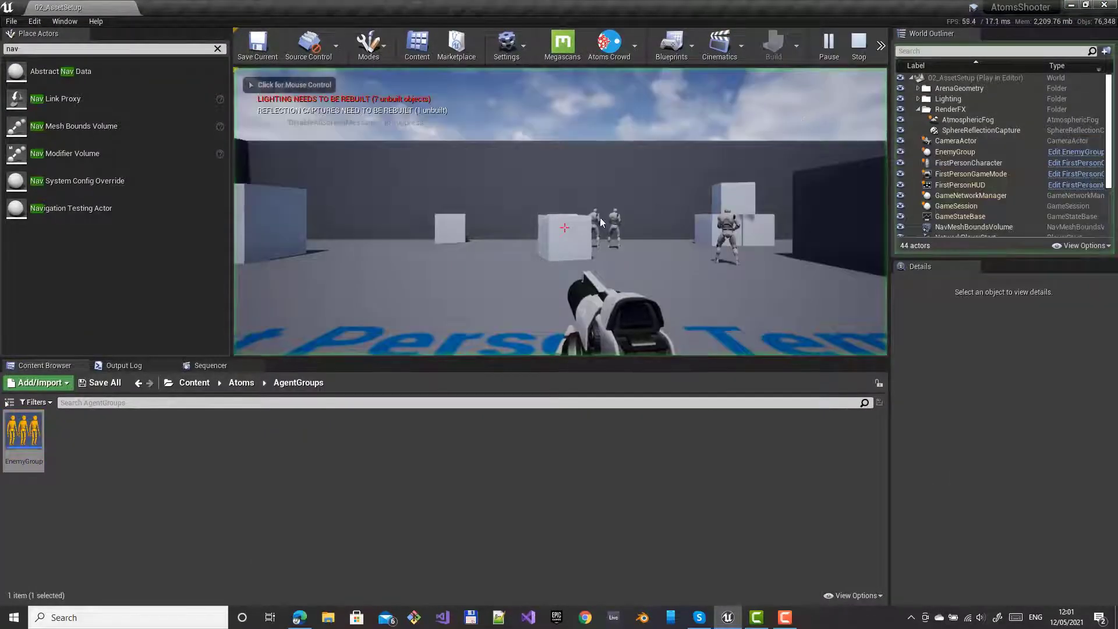
pyautogui.press('w')
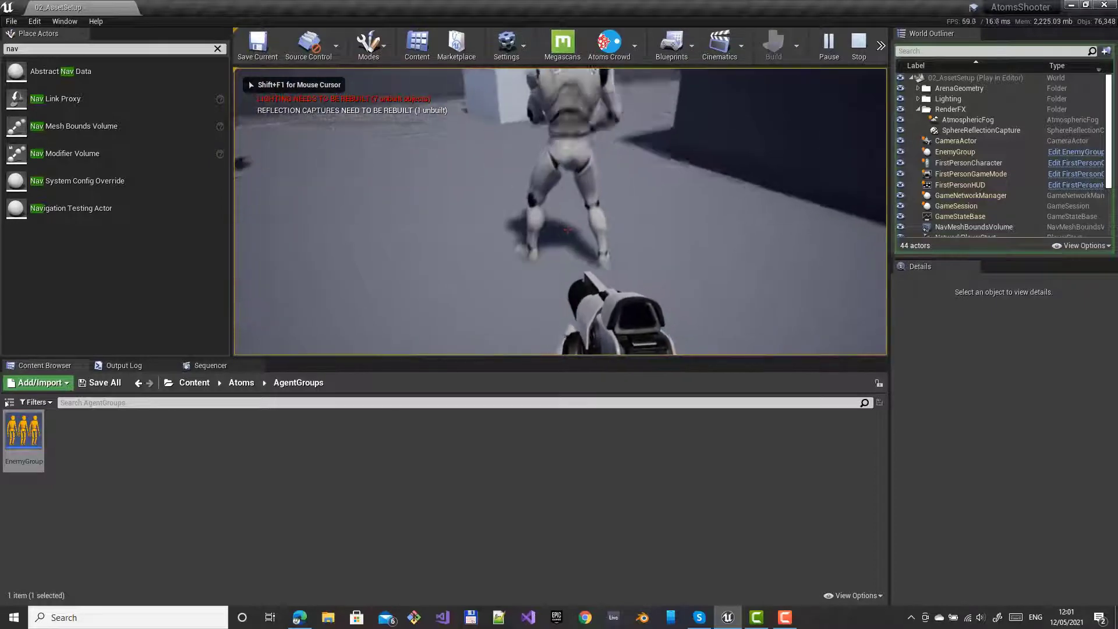
pyautogui.press('w')
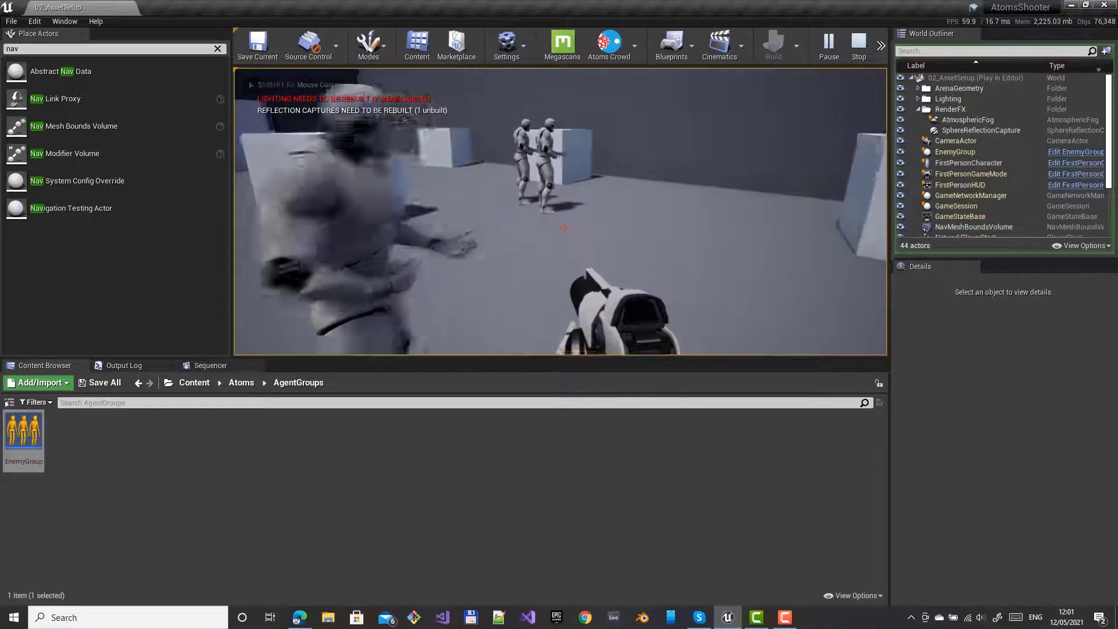
pyautogui.press('w')
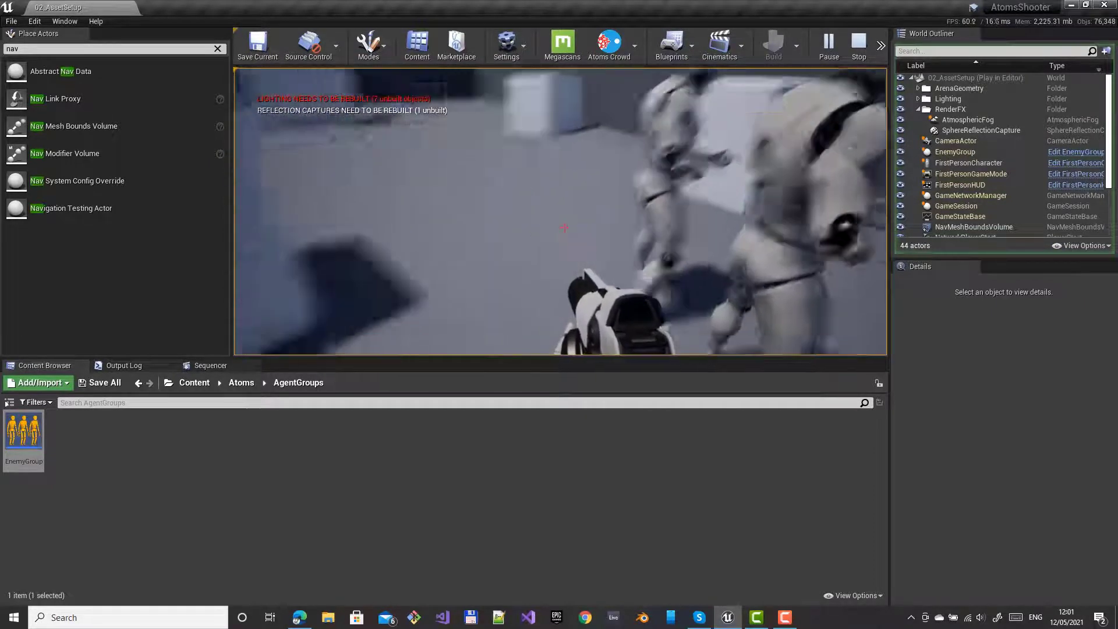
pyautogui.press('w')
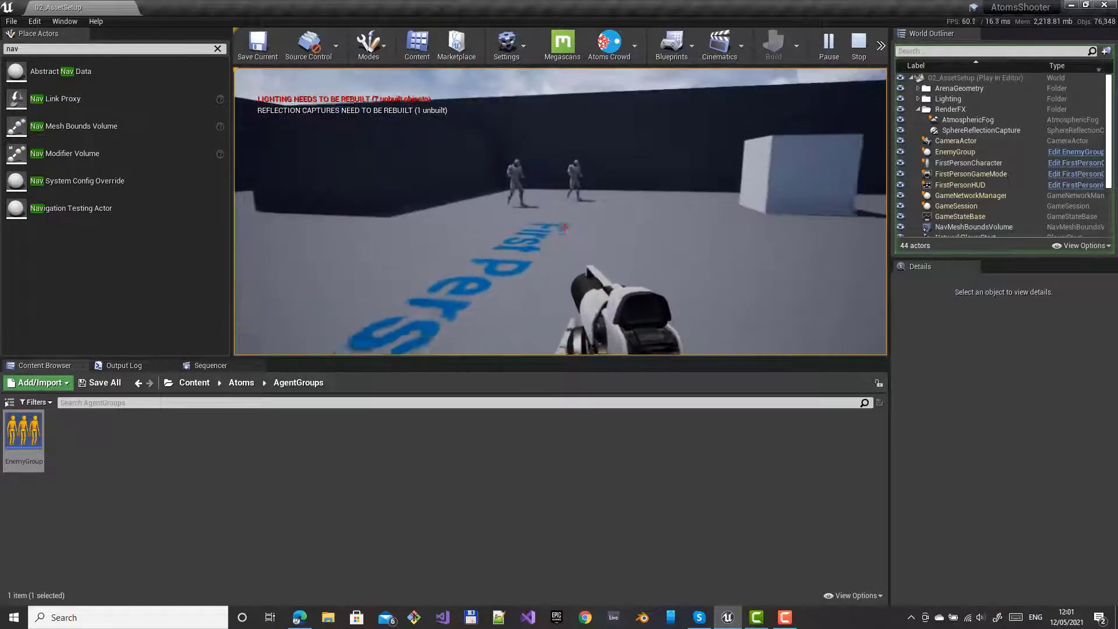
pyautogui.press('w')
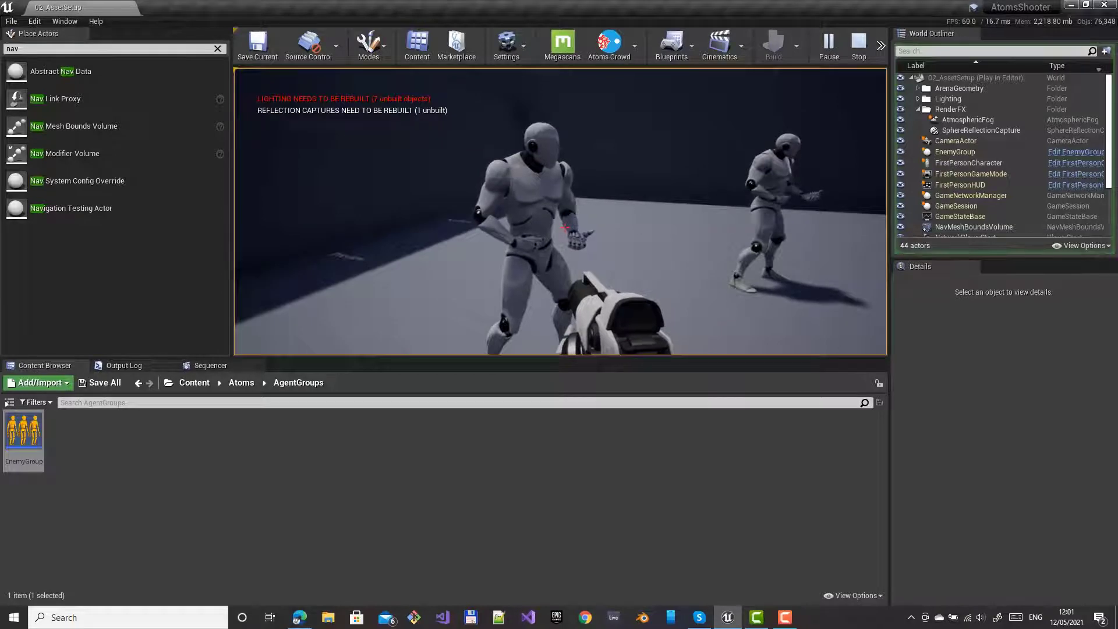
pyautogui.press('Escape')
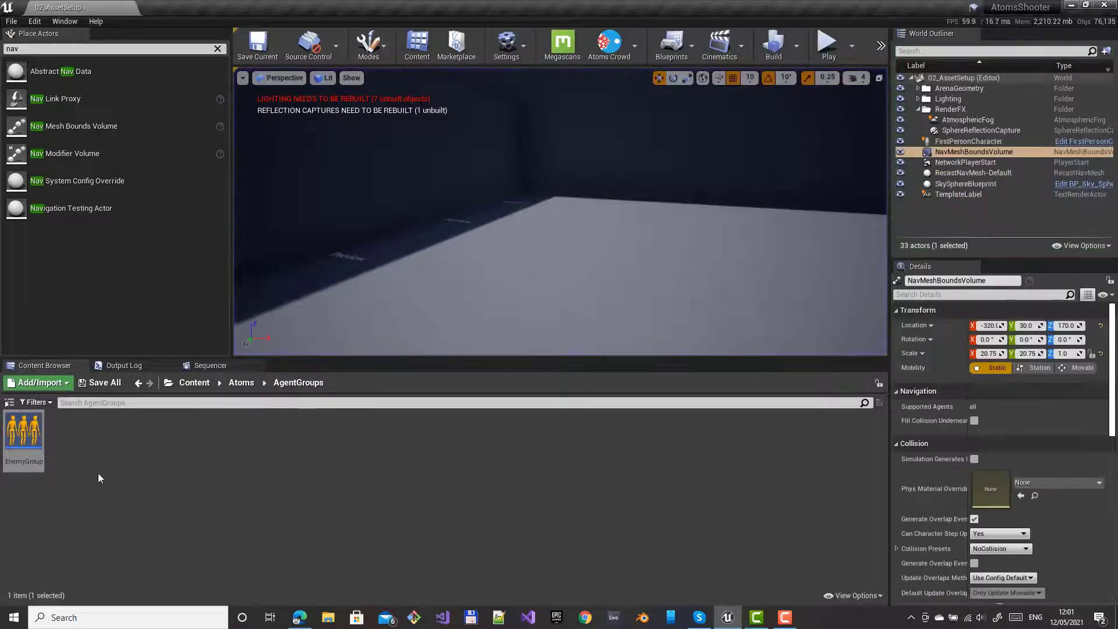
pyautogui.moveTo(408, 245); pyautogui.dragTo(861, 262, button='right')
pyautogui.moveTo(559, 245); pyautogui.dragTo(652, 233, button='right')
pyautogui.moveTo(540, 71); pyautogui.dragTo(442, 74, button='right')
pyautogui.moveTo(559, 211); pyautogui.dragTo(466, 196, button='right')
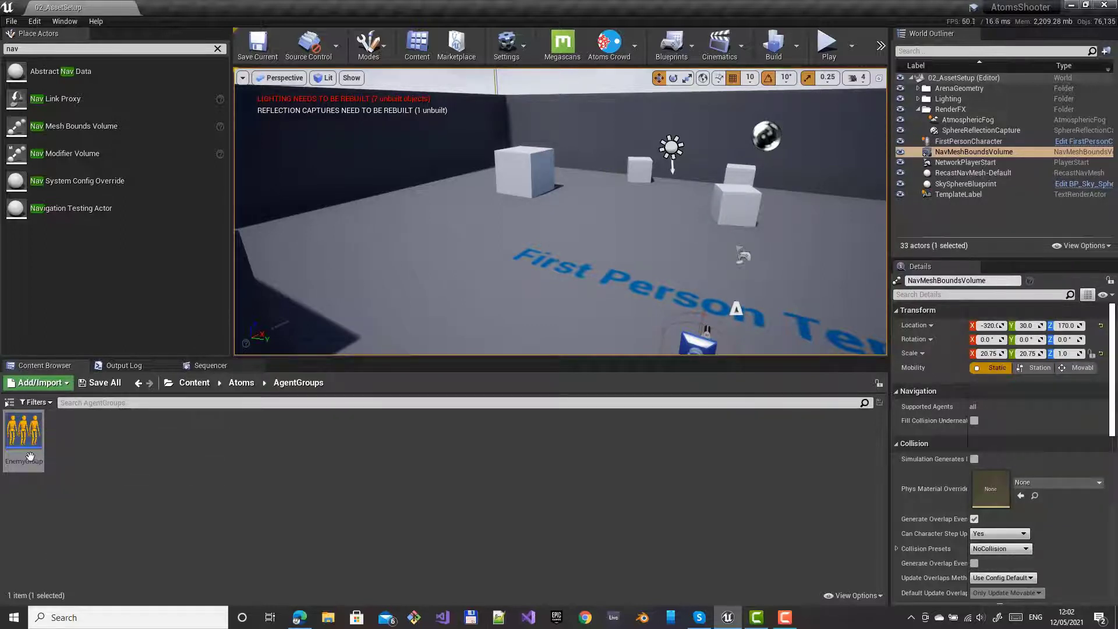
# Open the ATV_SK_Mannequin agent variation from the Atoms AgentTypes folder and expand its skeletal meshes
pyautogui.click(240, 383)
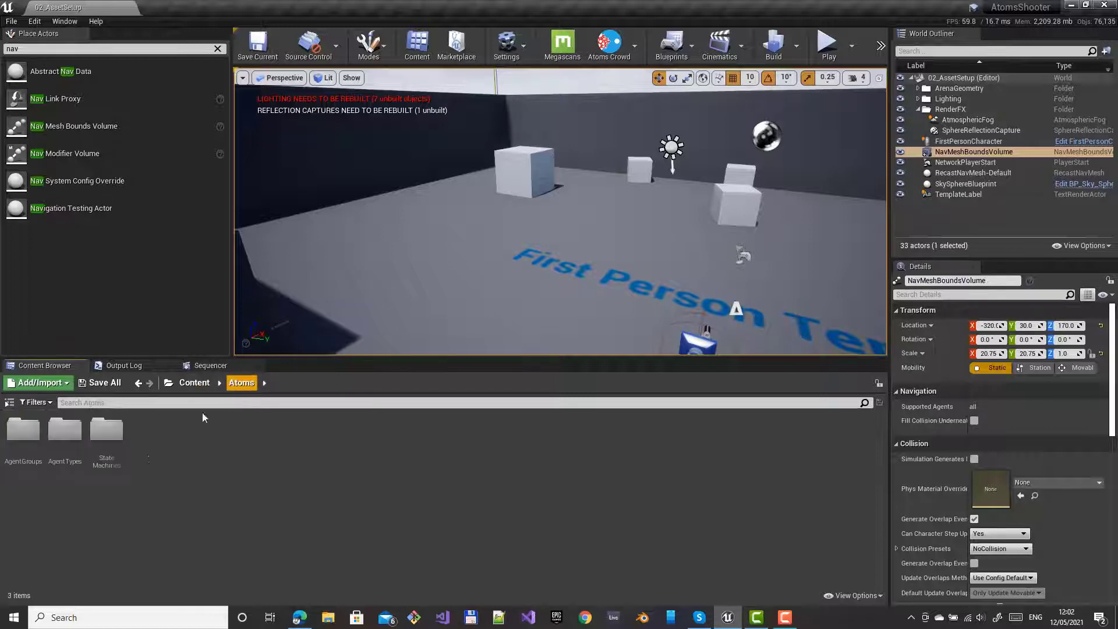
pyautogui.doubleClick(64, 434)
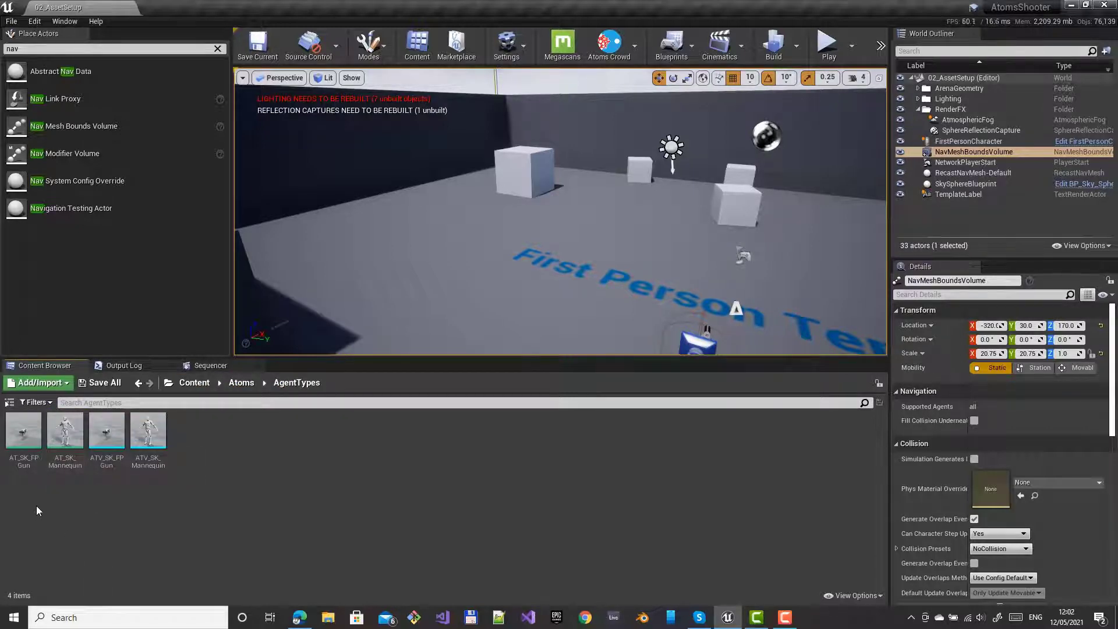
pyautogui.doubleClick(148, 434)
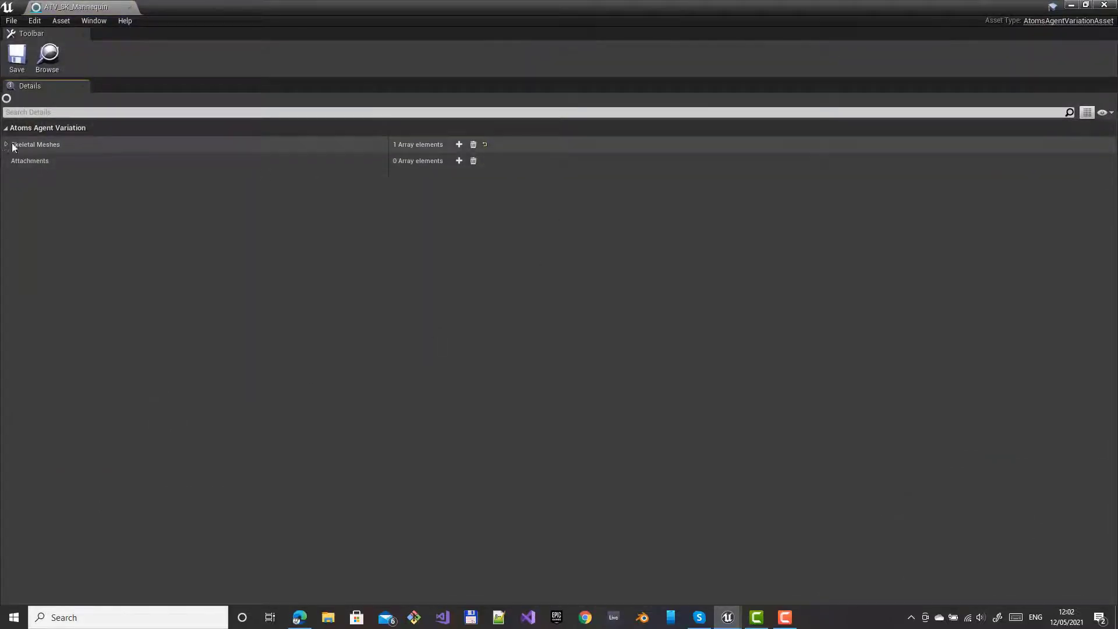
pyautogui.click(6, 146)
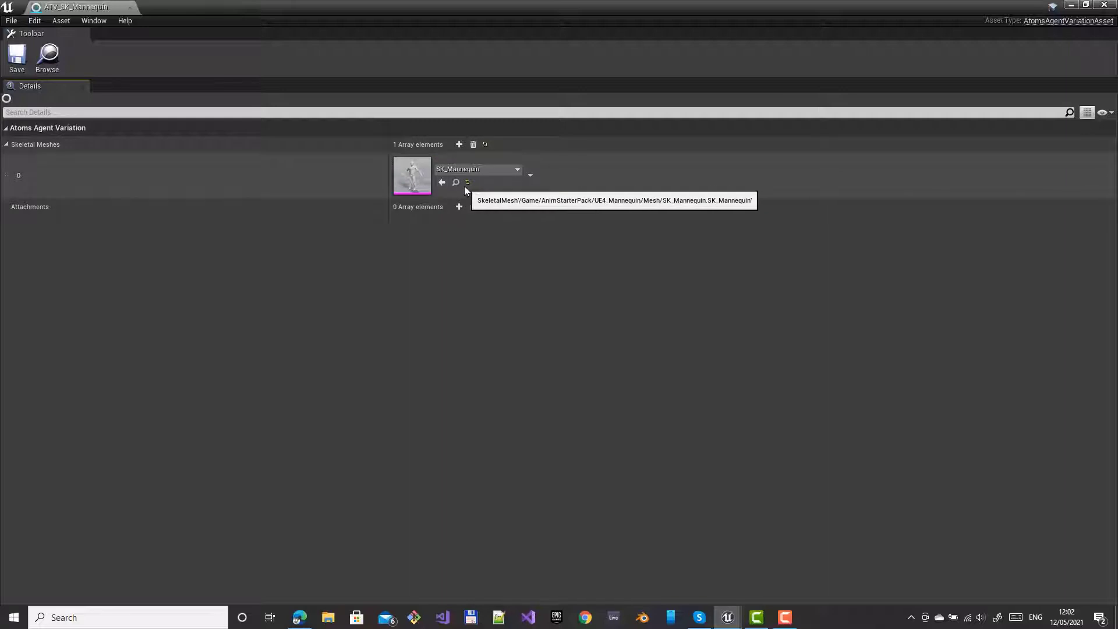
# Close the agent variation, open the AT_SK_FPGun agent type, and locate its skeleton asset in the FPWeapon Mesh folder
pyautogui.click(1104, 5)
pyautogui.doubleClick(23, 432)
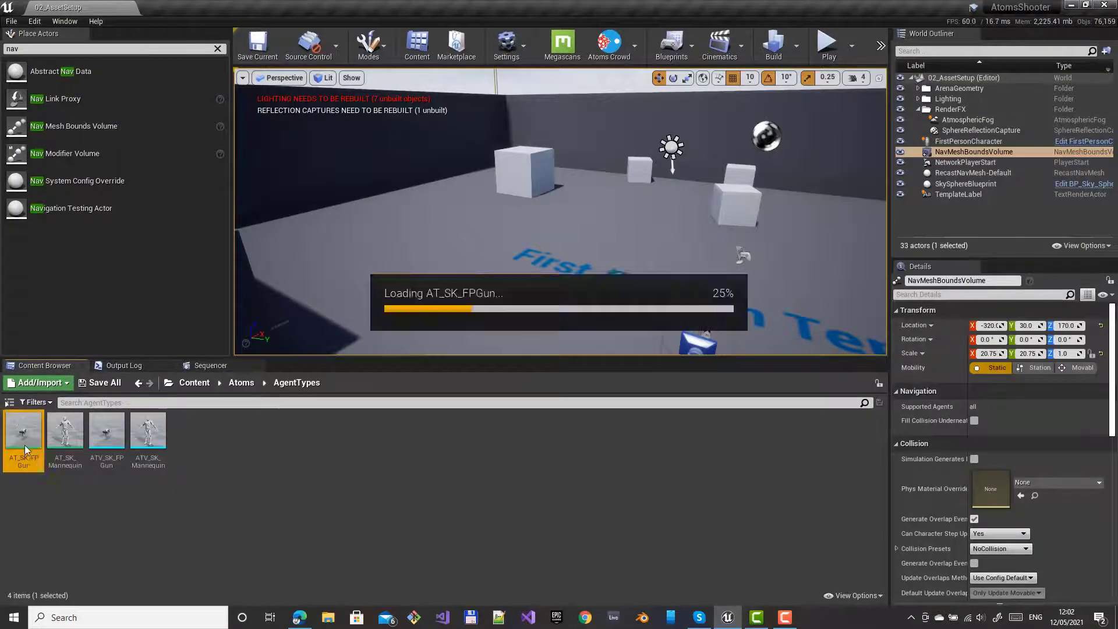
pyautogui.click(1103, 5)
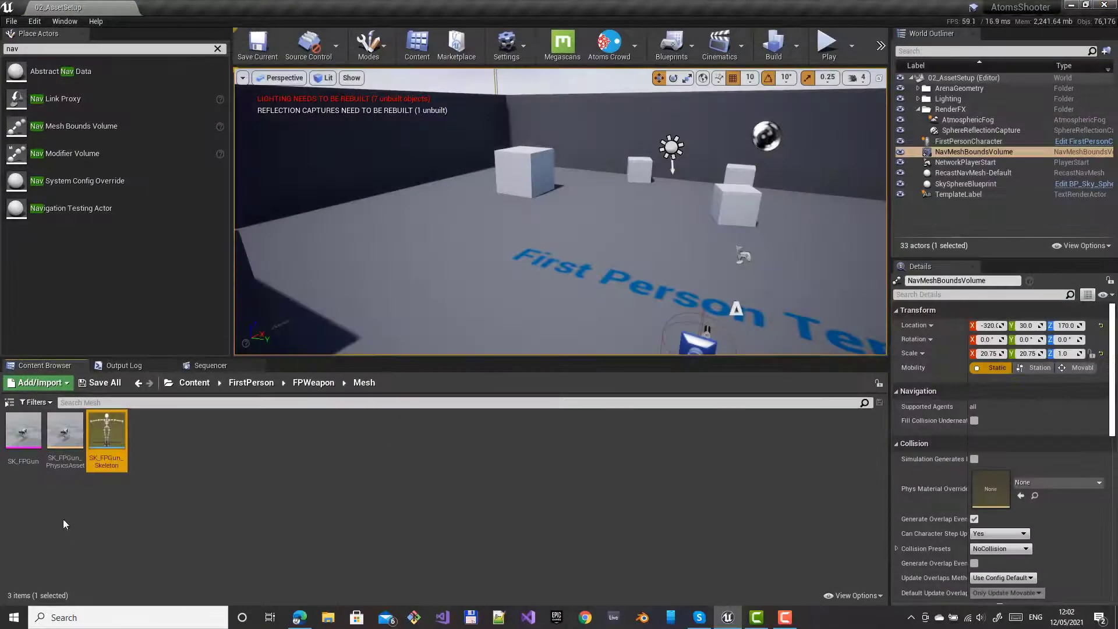
# Open SK_FPGun_Skeleton and set its bone drawing to All Hierarchy to reveal every bone in the gun
pyautogui.doubleClick(105, 429)
pyautogui.scroll(-5, 554, 371)
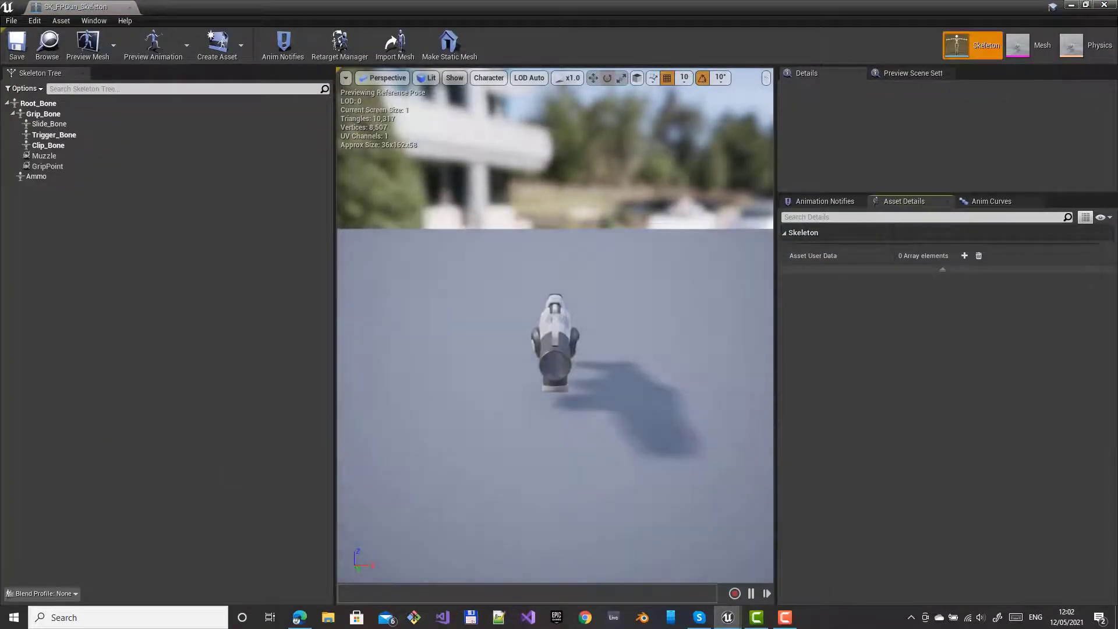
pyautogui.moveTo(549, 366); pyautogui.dragTo(640, 367)
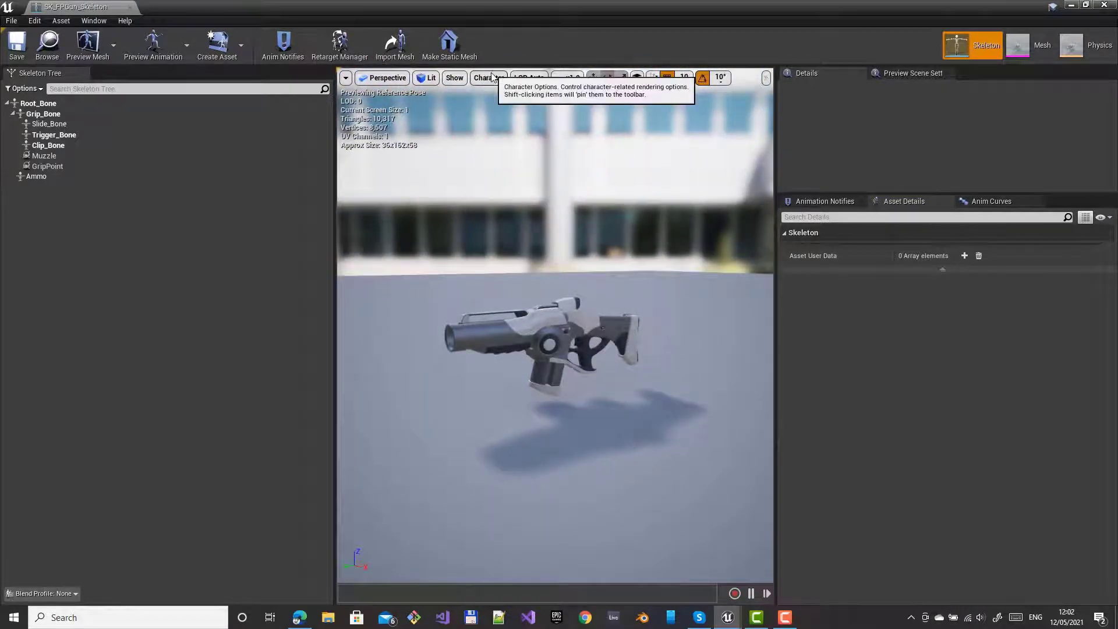
pyautogui.click(489, 79)
pyautogui.moveTo(504, 129)
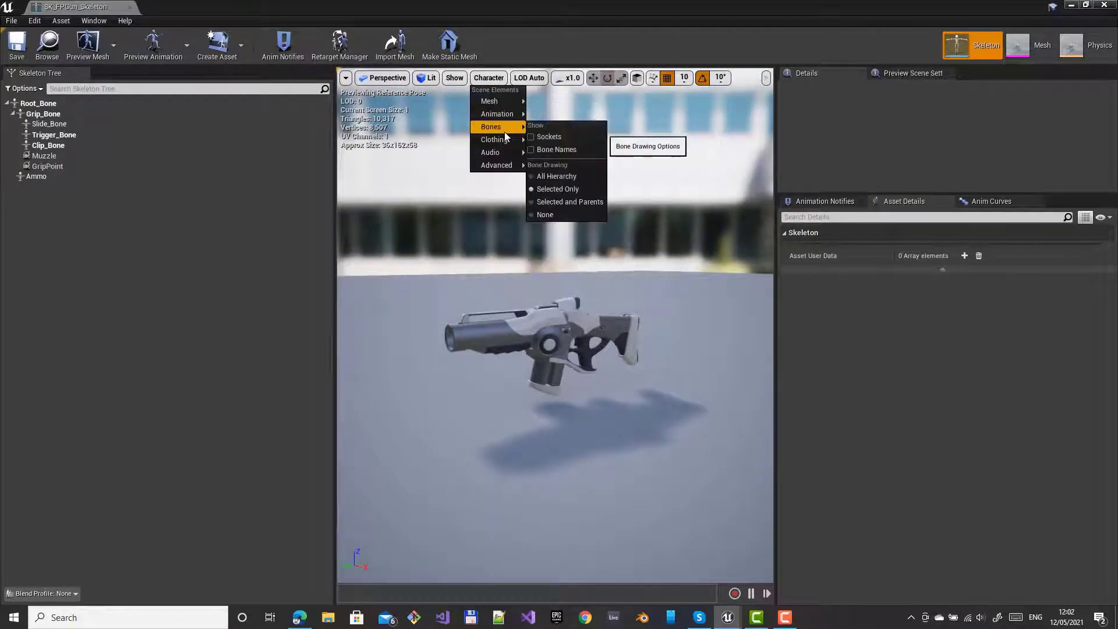
pyautogui.click(552, 176)
# Inspect the gun's bone positions from both sides, and close the skeleton editor
pyautogui.moveTo(540, 354); pyautogui.dragTo(528, 323)
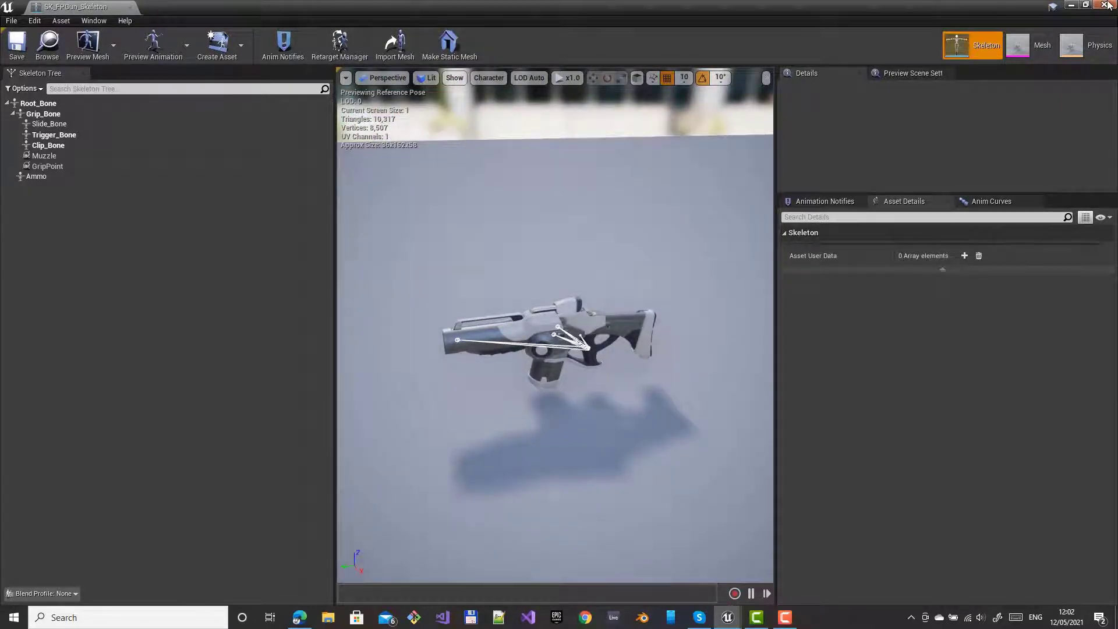
pyautogui.moveTo(487, 387); pyautogui.dragTo(476, 380)
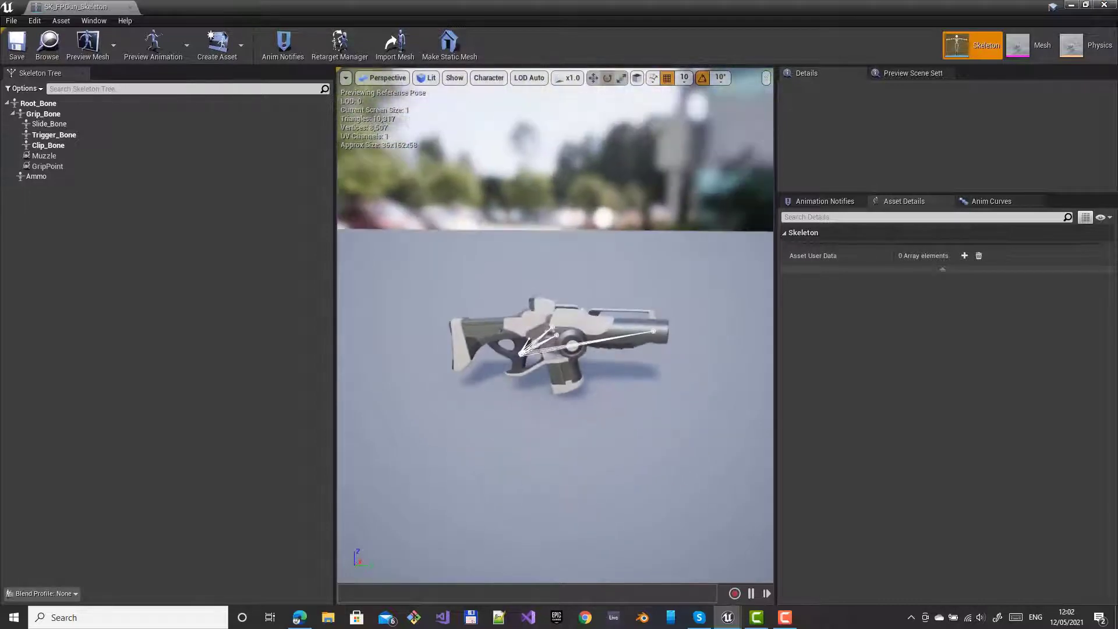
pyautogui.moveTo(574, 371); pyautogui.dragTo(573, 367)
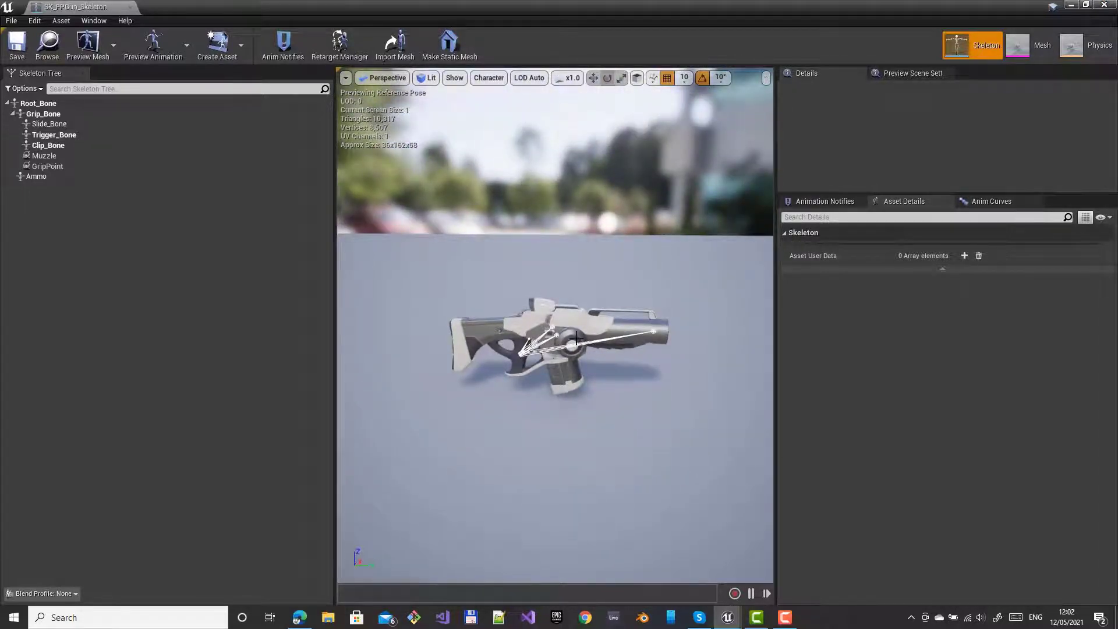
pyautogui.moveTo(646, 331); pyautogui.dragTo(553, 326)
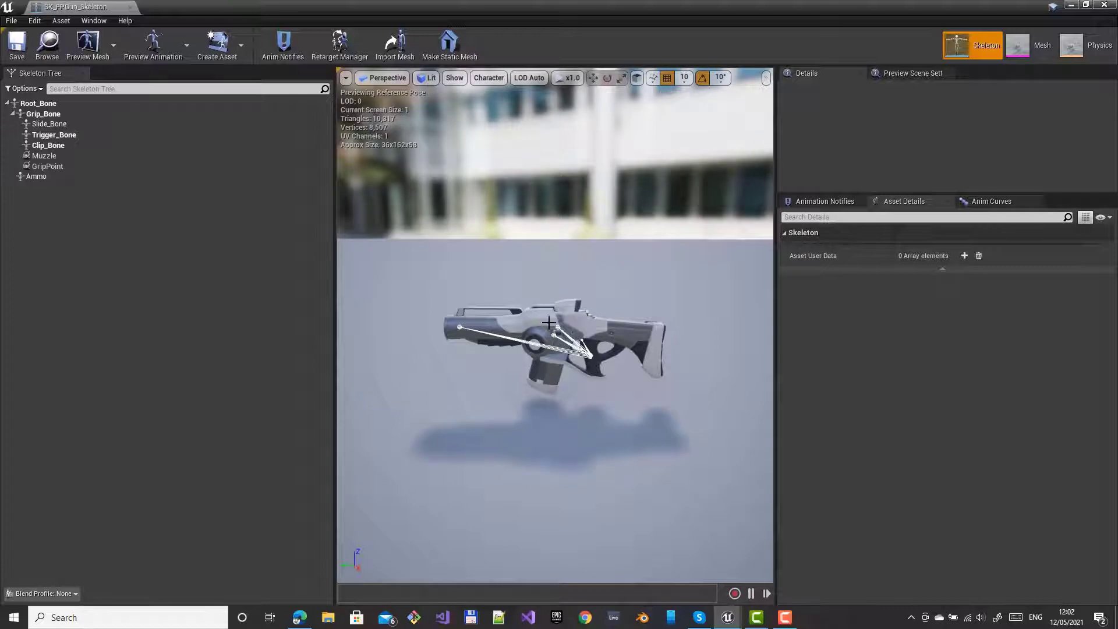
pyautogui.click(1105, 4)
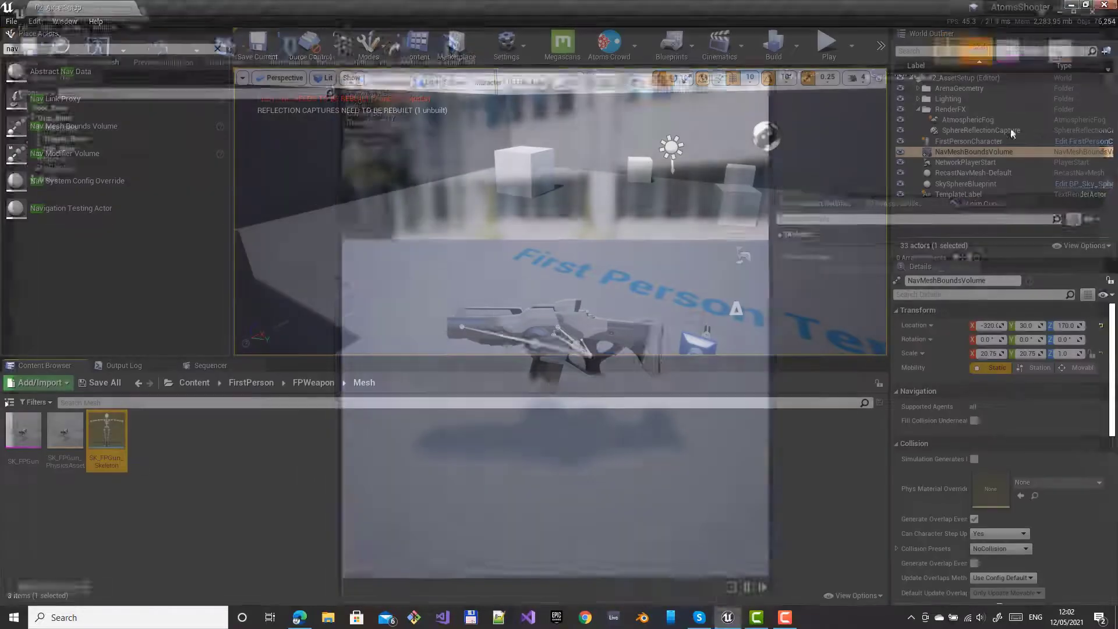
# Start creating a new Blueprint Class in the Atoms AgentGroups folder, ready to search for its parent class
pyautogui.click(243, 392)
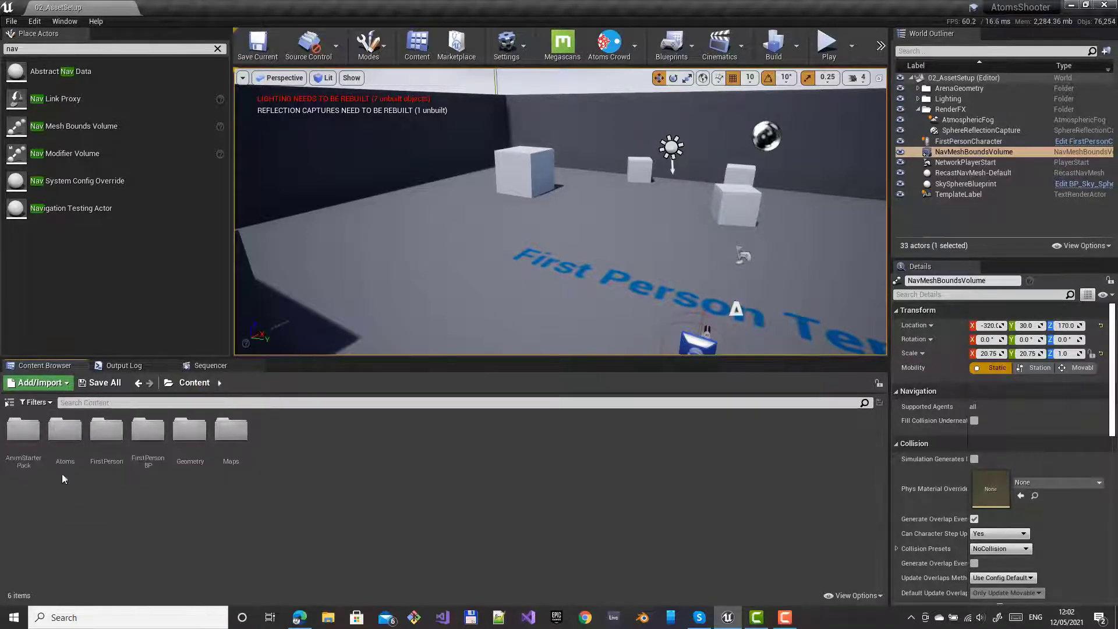
pyautogui.doubleClick(65, 431)
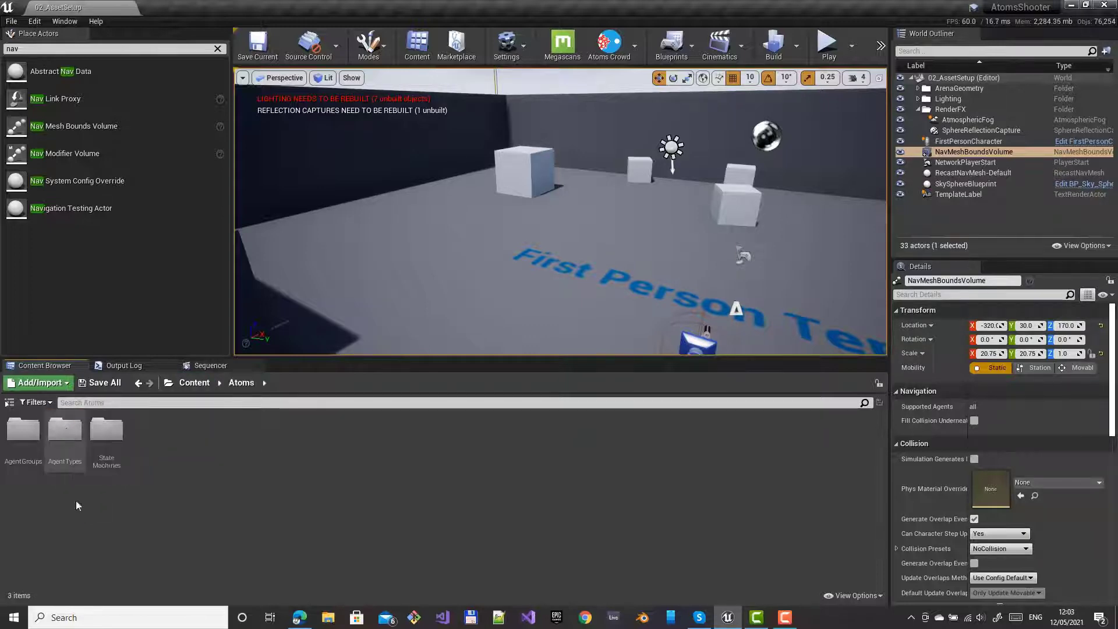
pyautogui.doubleClick(27, 443)
pyautogui.rightClick(109, 459)
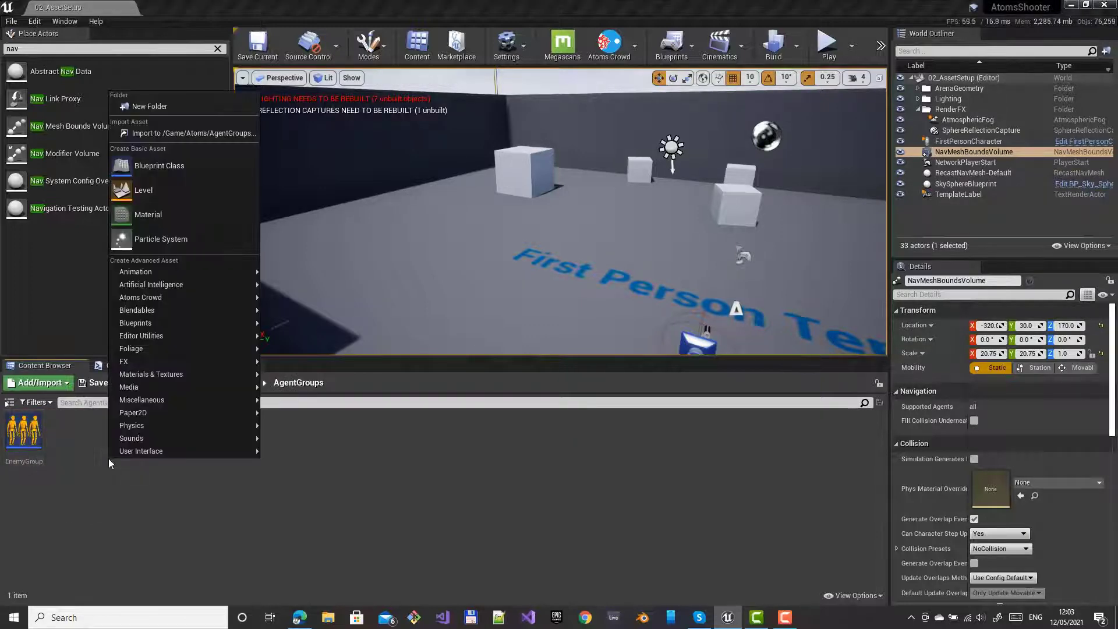
pyautogui.click(176, 166)
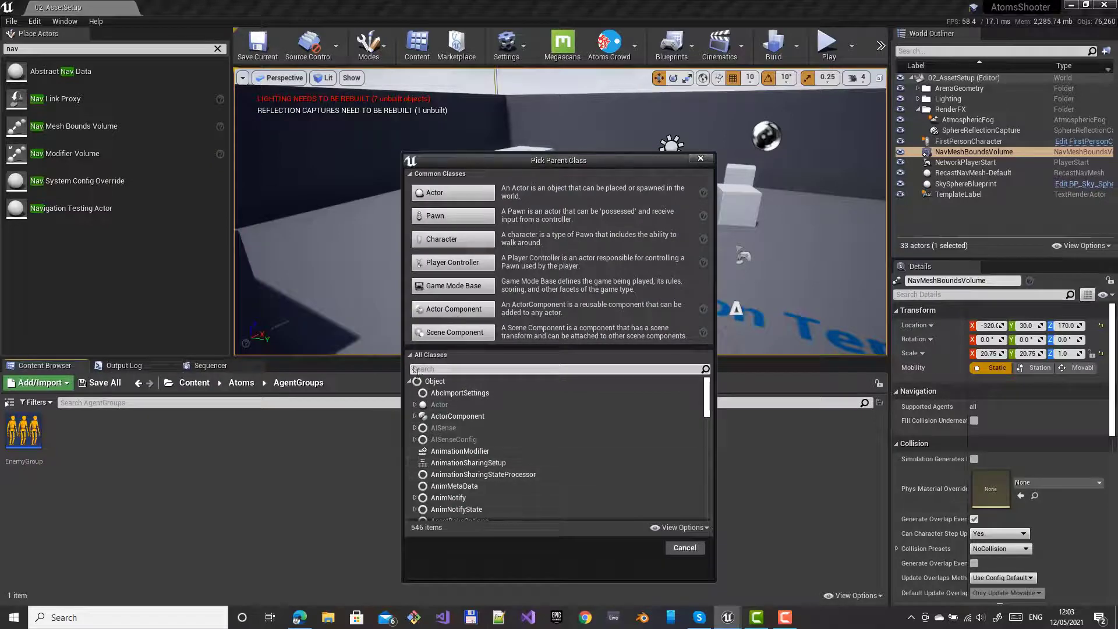
pyautogui.click(420, 369)
pyautogui.write('Weapon')
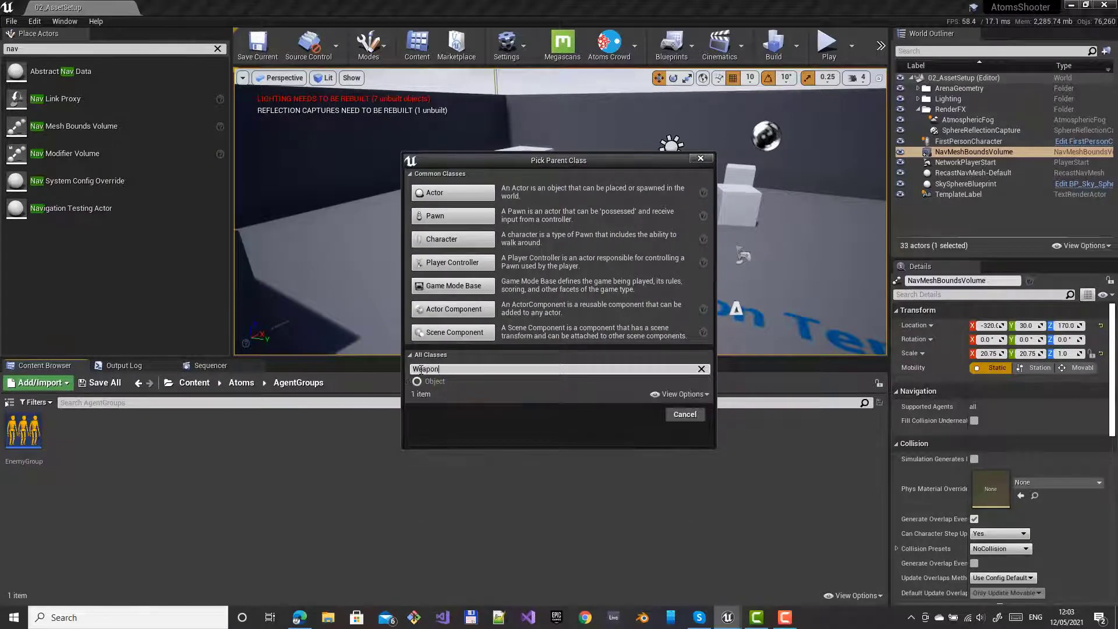
pyautogui.press('BackSpace')
pyautogui.press('BackSpace')
pyautogui.press('BackSpace')
pyautogui.press('BackSpace')
pyautogui.press('BackSpace')
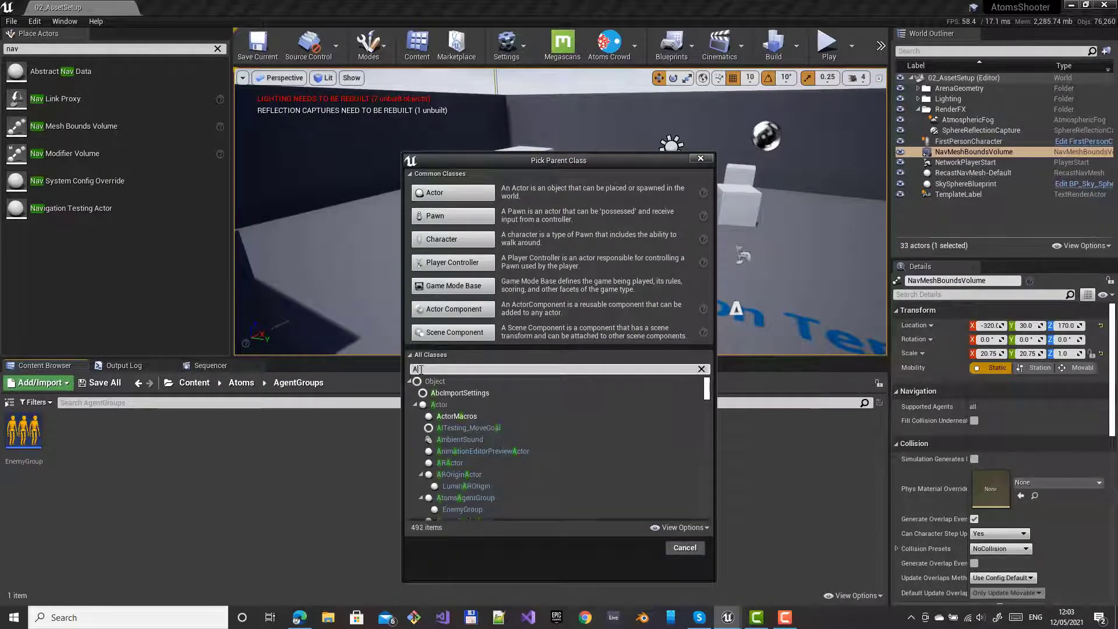
# Find "Agent" classes, pick AtomsAgentGroup as the parent, name the new blueprint WeaponGroup, and open it
pyautogui.write('Agent')
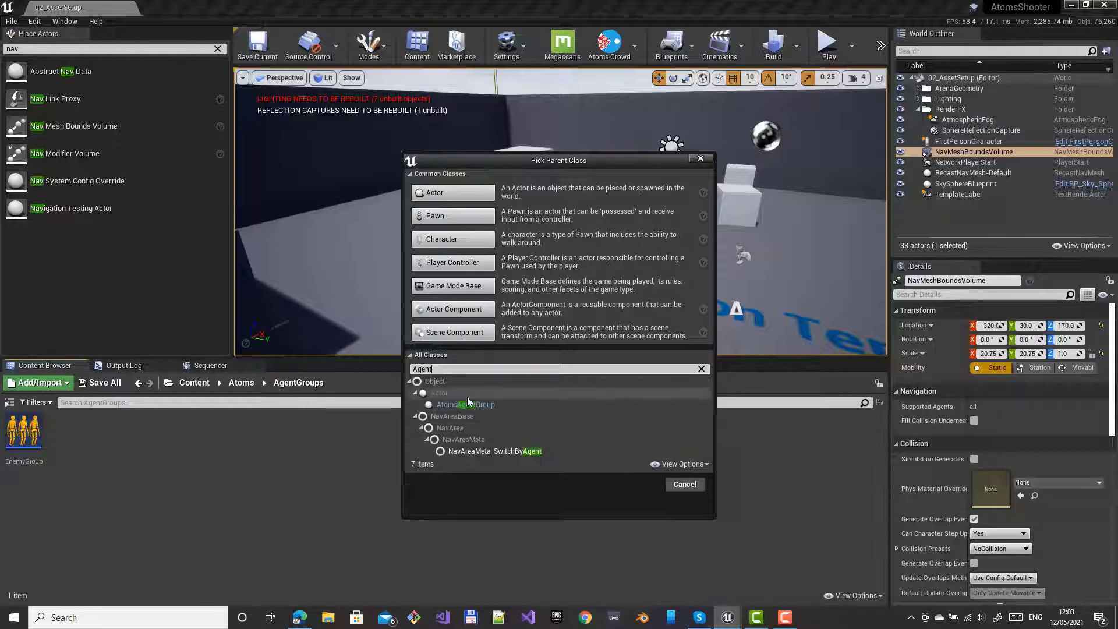
pyautogui.click(490, 406)
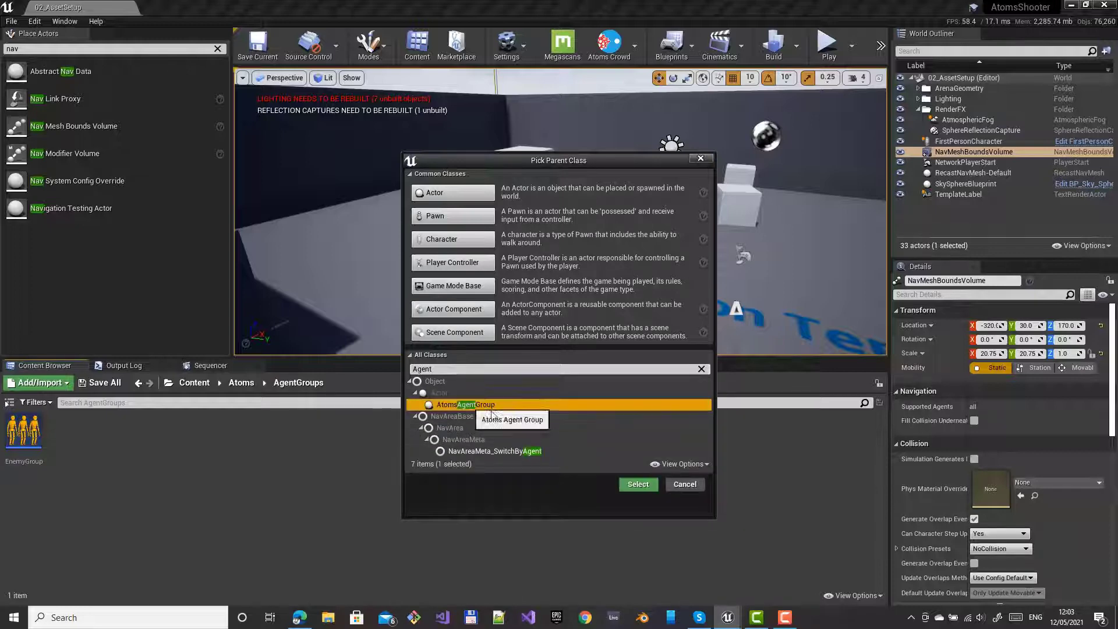
pyautogui.click(638, 484)
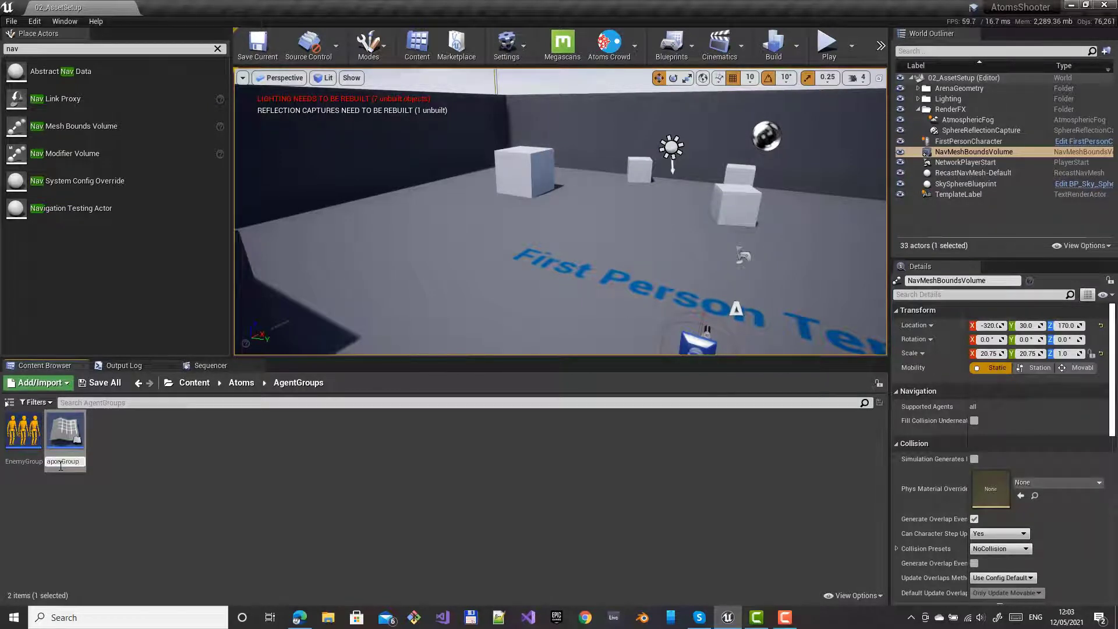
pyautogui.press('Return')
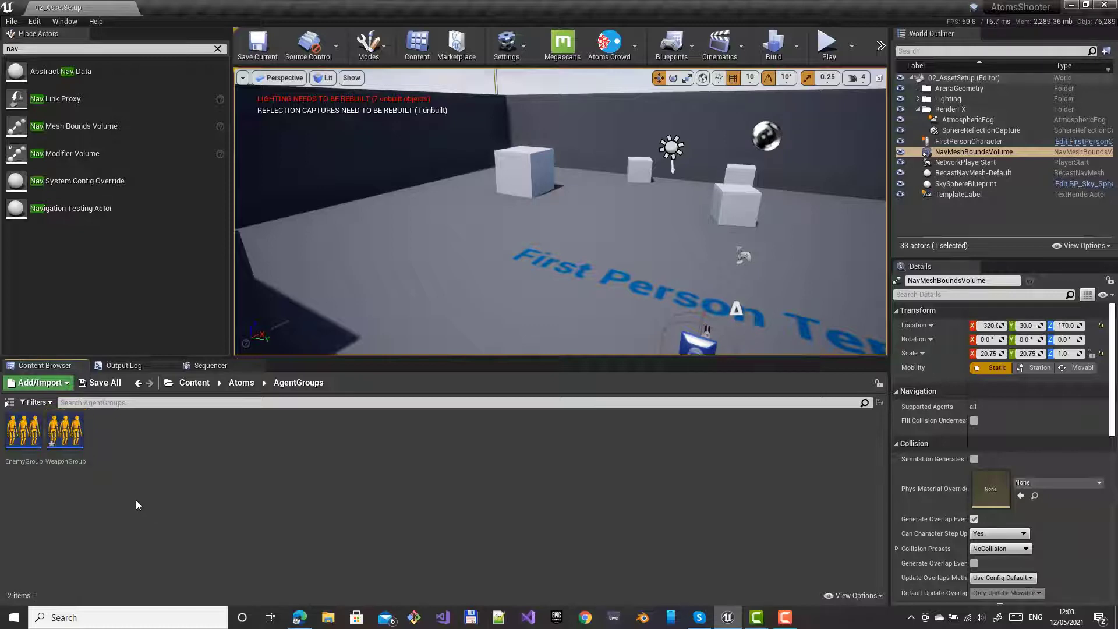
pyautogui.doubleClick(64, 429)
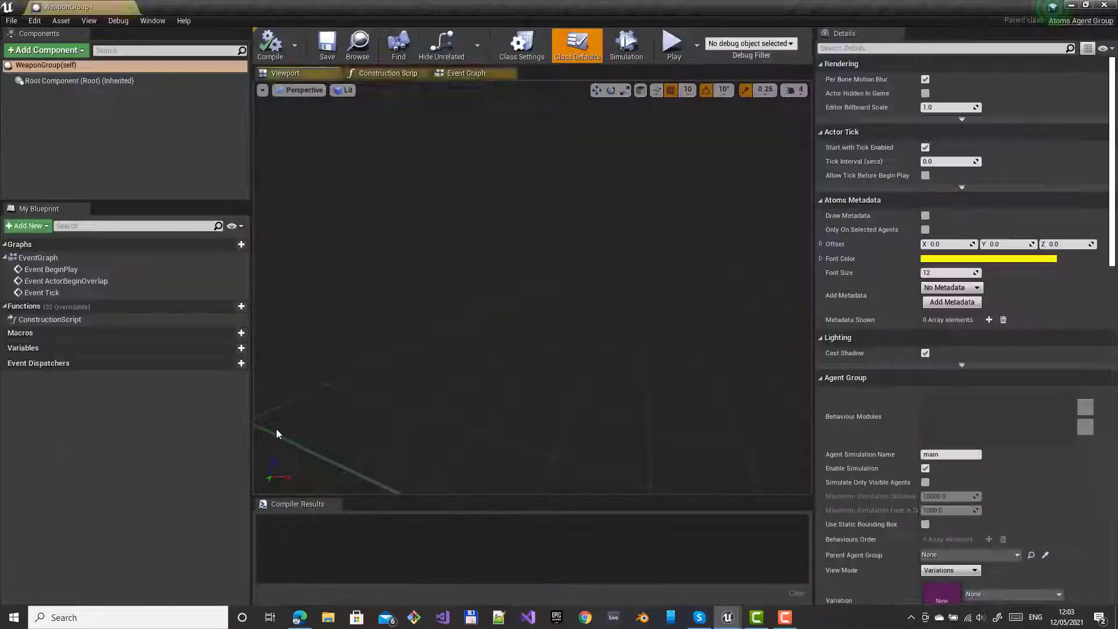
pyautogui.click(67, 50)
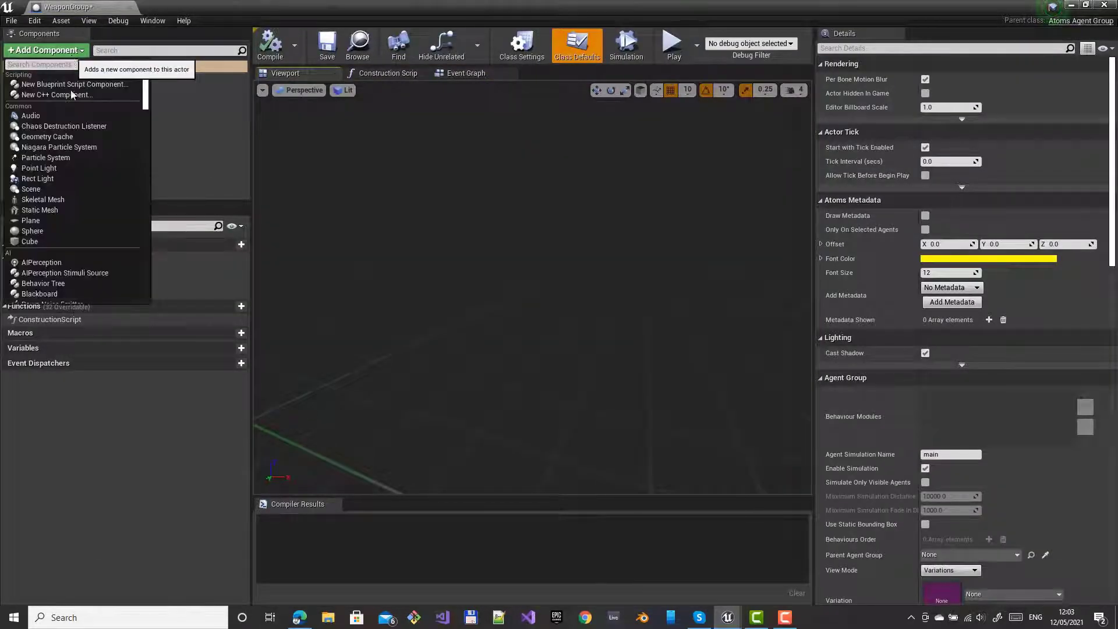
pyautogui.scroll(-5, 82, 204)
pyautogui.scroll(-5, 84, 201)
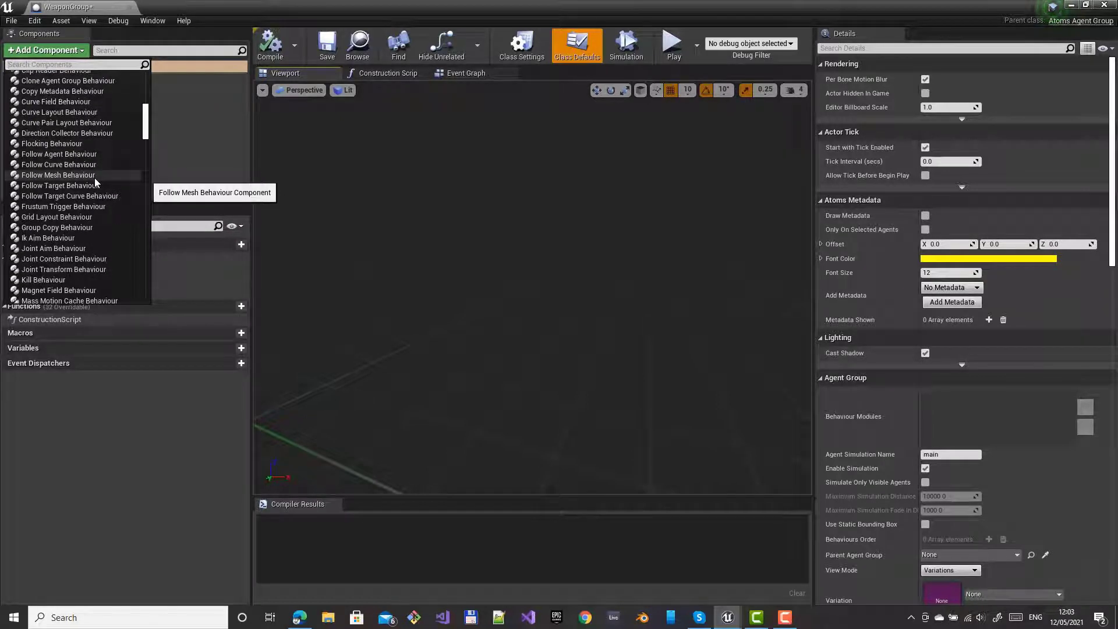
pyautogui.scroll(-5, 95, 182)
pyautogui.scroll(-3, 95, 183)
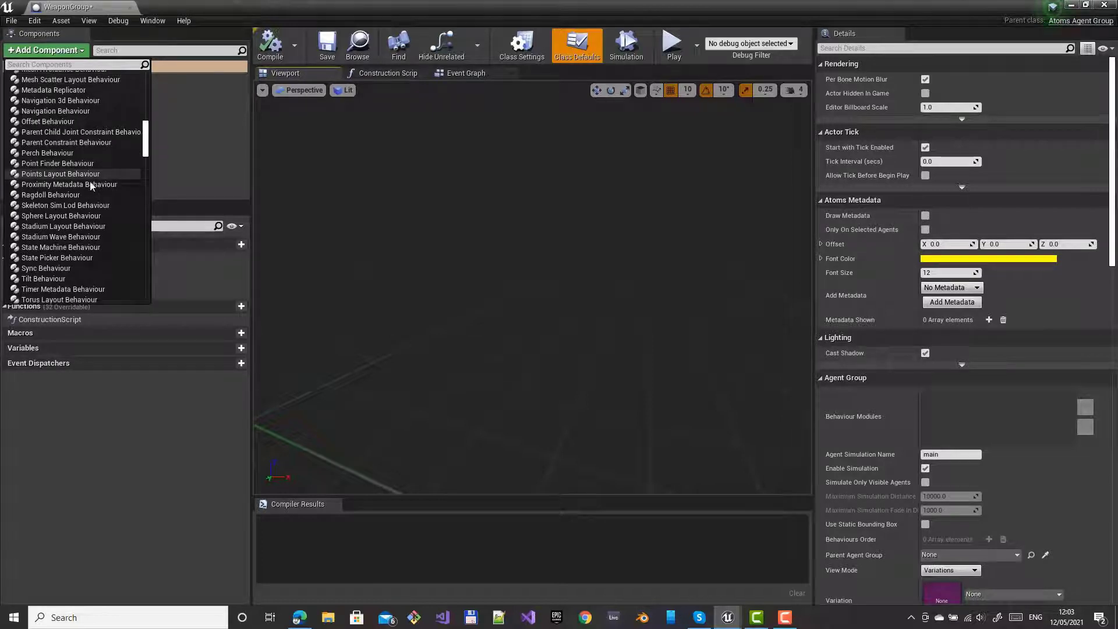
pyautogui.click(57, 267)
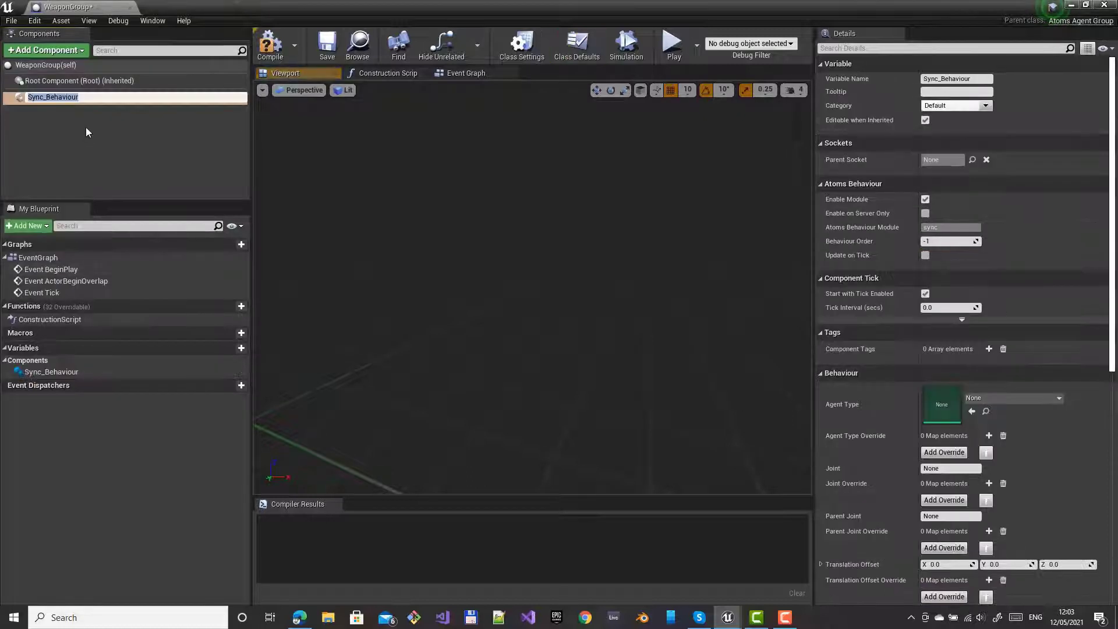
pyautogui.click(51, 68)
pyautogui.click(45, 98)
pyautogui.press('Delete')
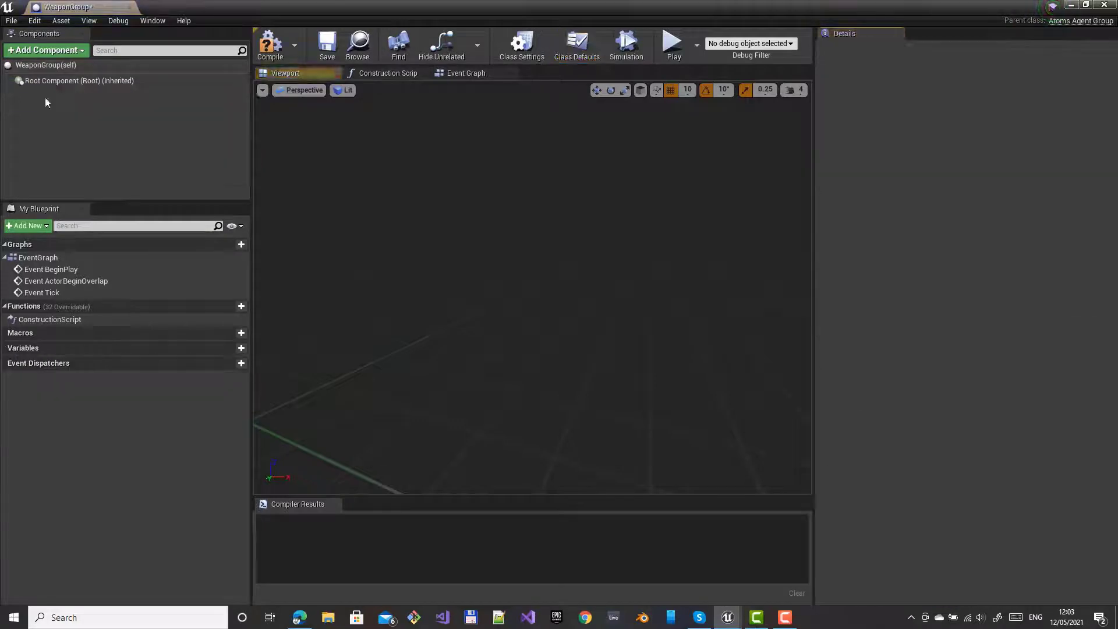
# Add a Points Layout Behaviour component to WeaponGroup, keeping its default name
pyautogui.click(78, 51)
pyautogui.scroll(-10, 64, 163)
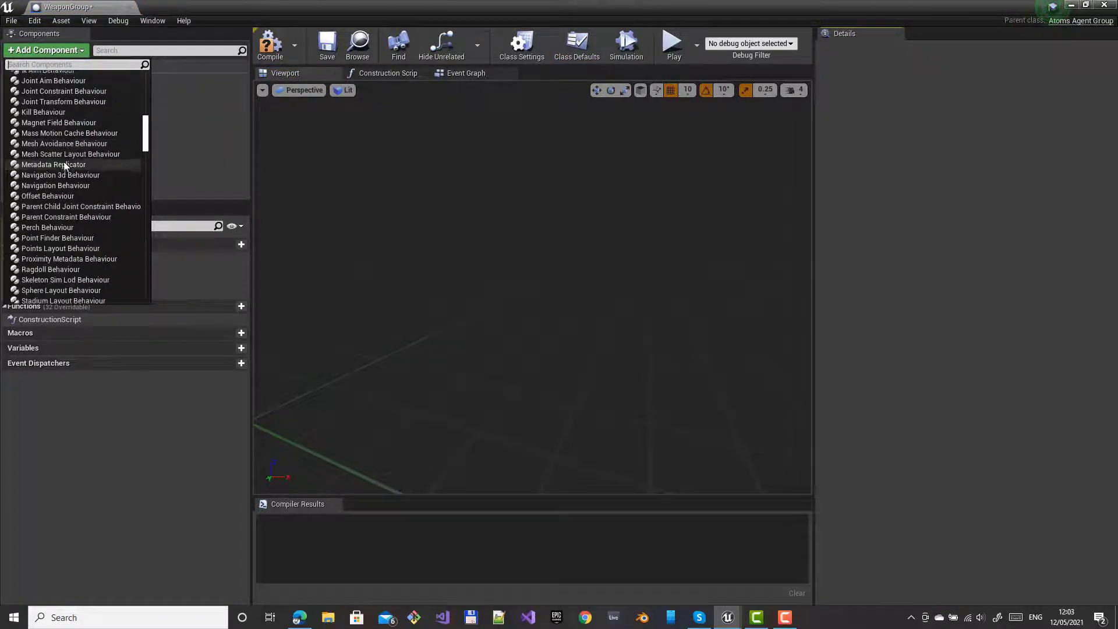
pyautogui.click(64, 248)
pyautogui.press('Return')
# Add a Sync Behaviour component to WeaponGroup after the points layout
pyautogui.click(85, 53)
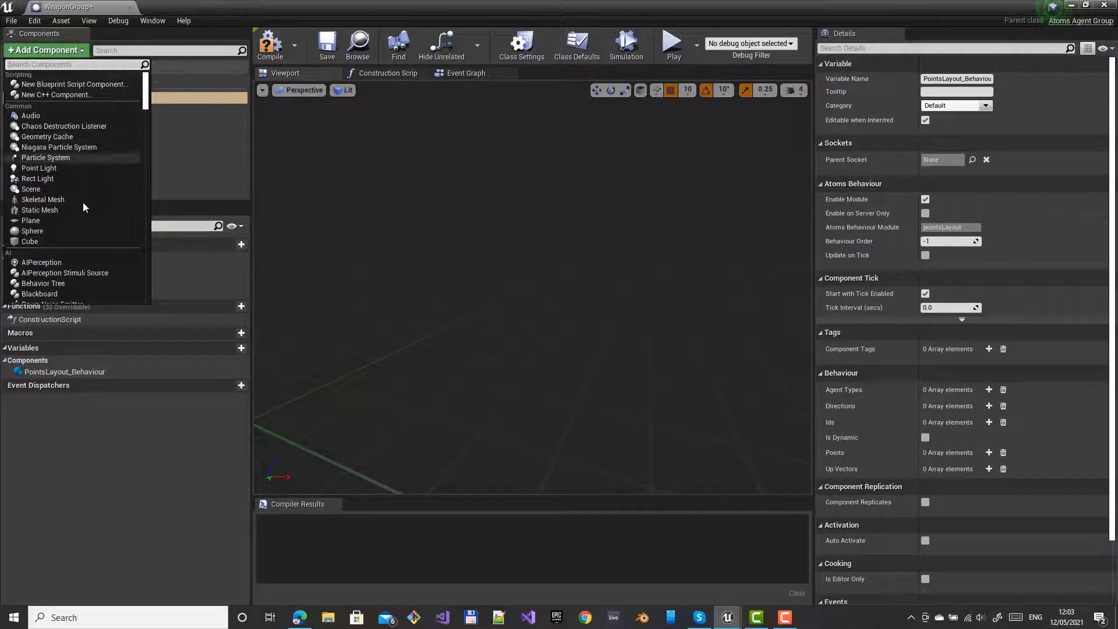
pyautogui.scroll(-8, 82, 207)
pyautogui.scroll(-4, 82, 207)
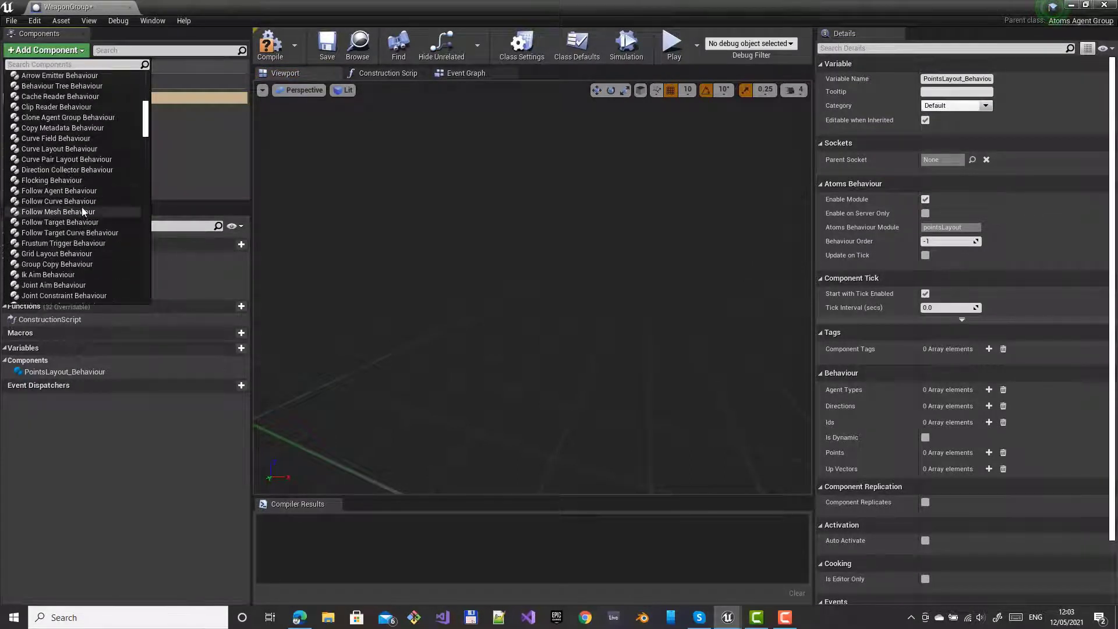
pyautogui.scroll(-5, 82, 210)
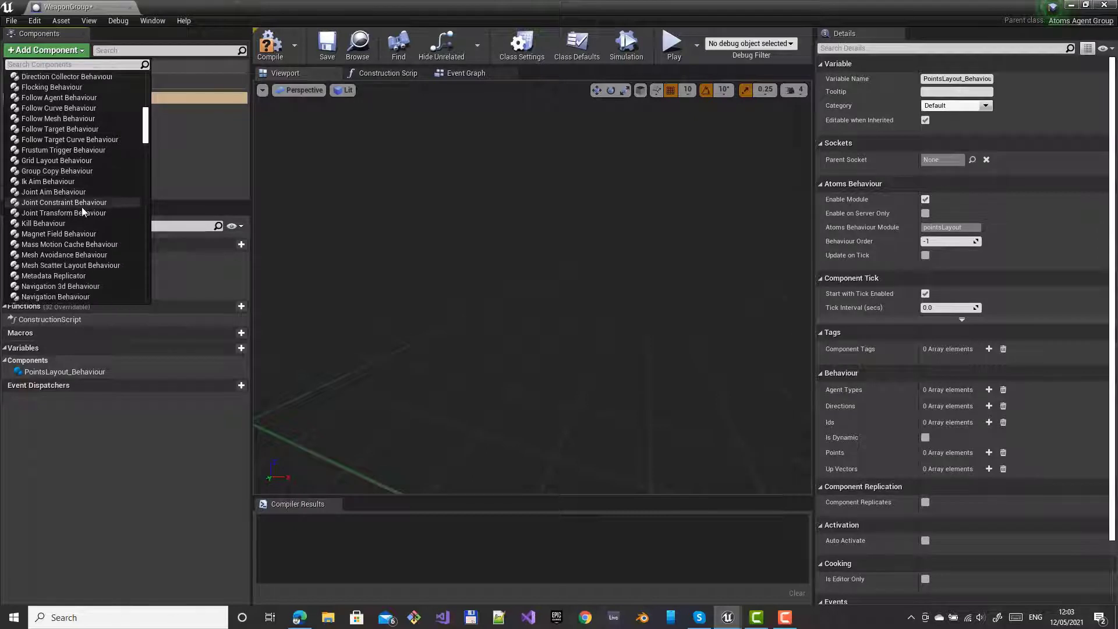
pyautogui.scroll(-4, 84, 212)
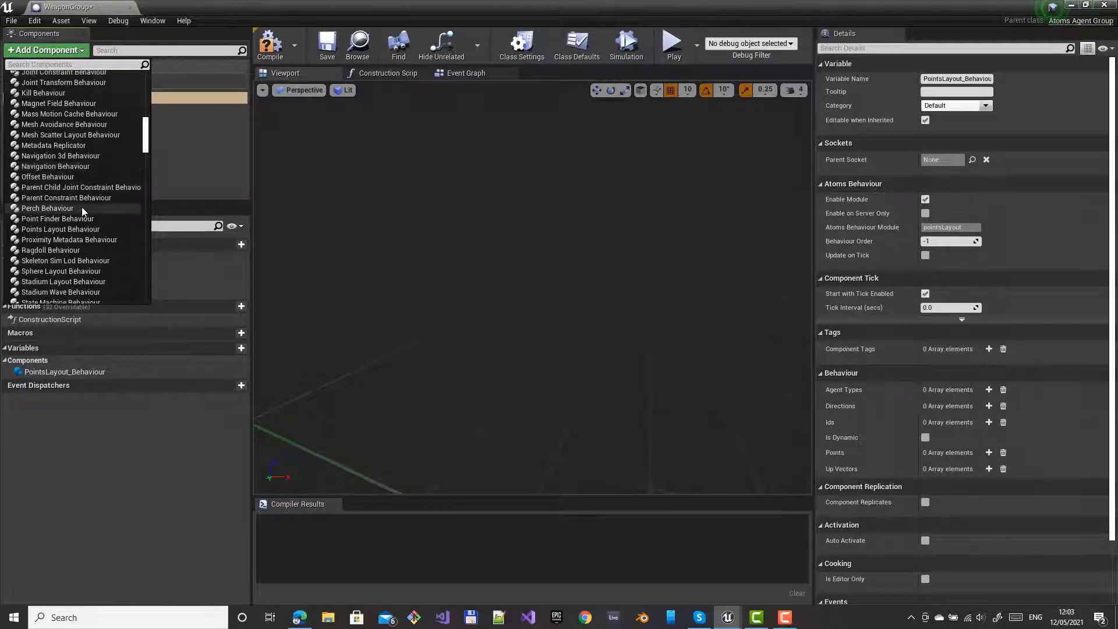
pyautogui.click(47, 287)
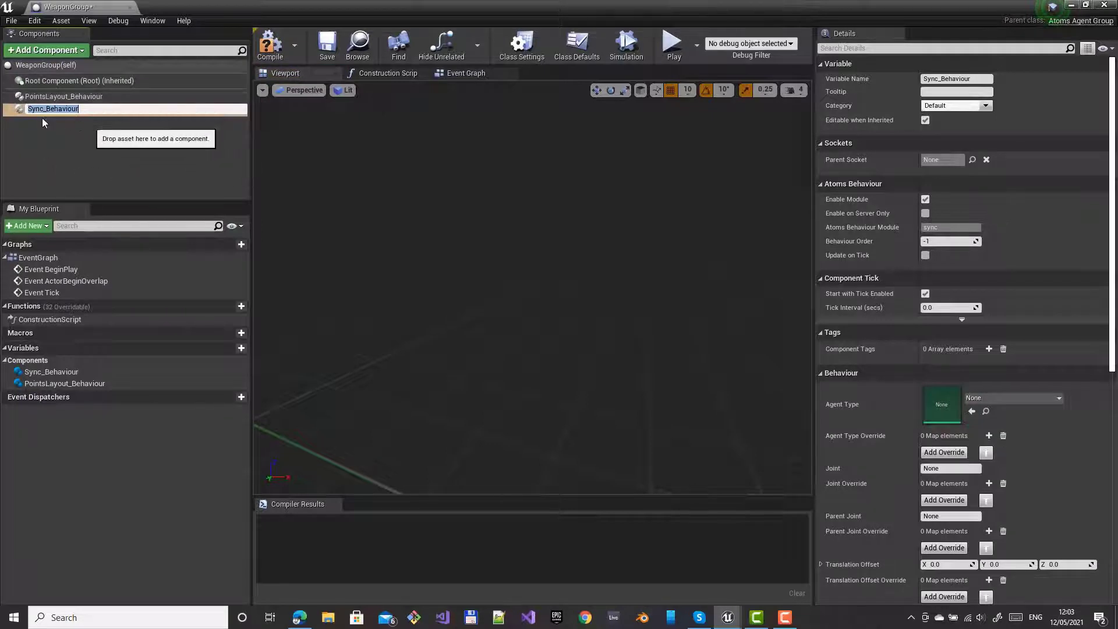
# Set the Agent Type of Sync_Behaviour to AT_SK_FPGun and compile the WeaponGroup blueprint
pyautogui.click(994, 400)
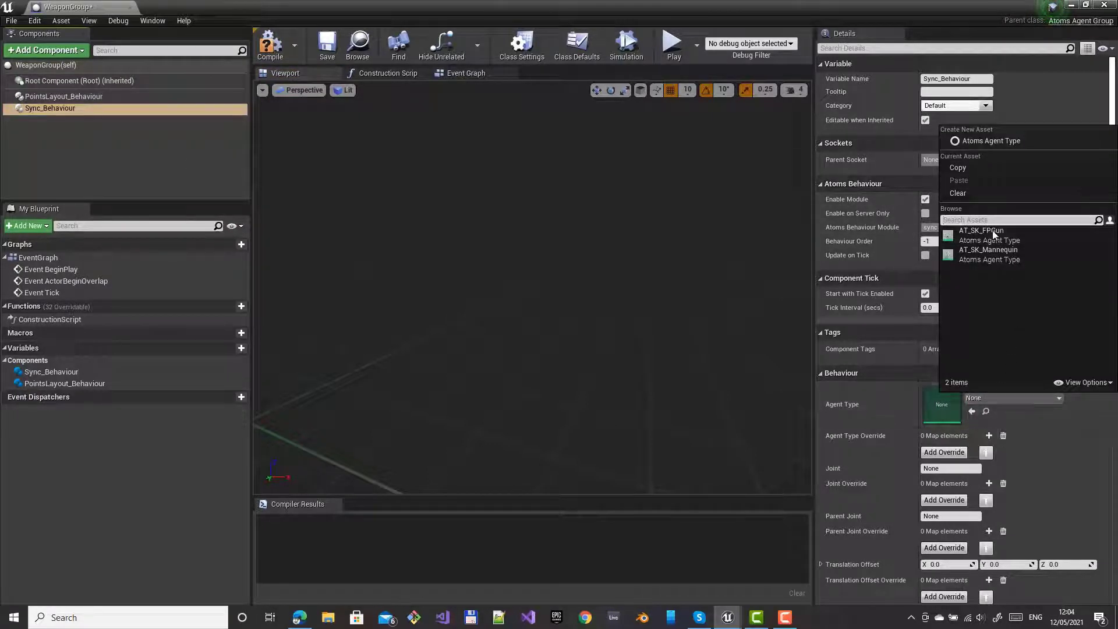
pyautogui.click(987, 234)
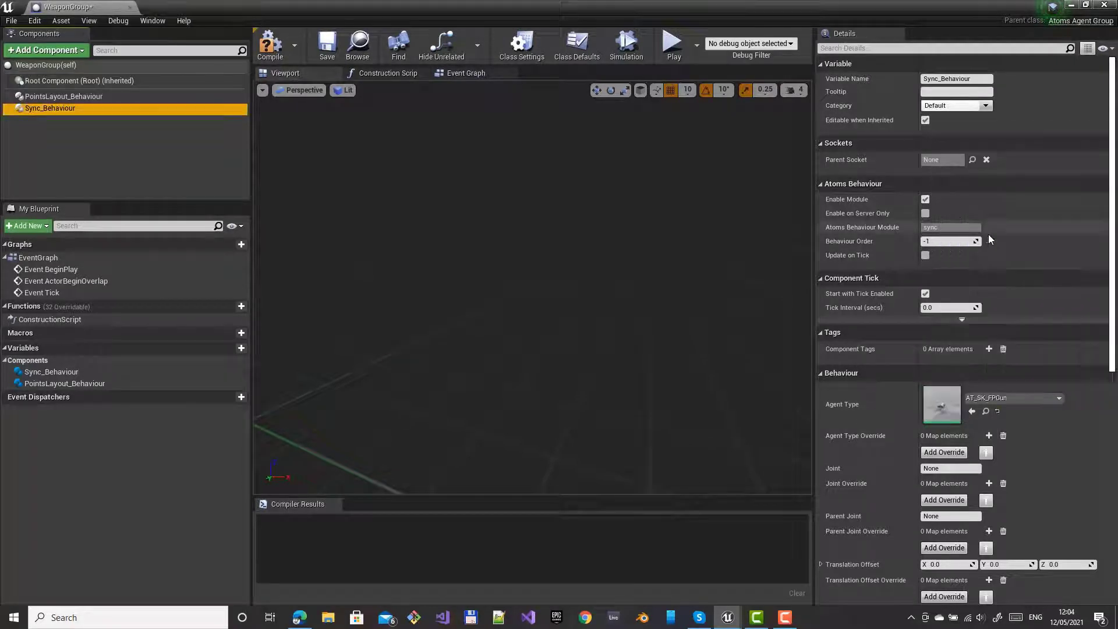
pyautogui.click(270, 45)
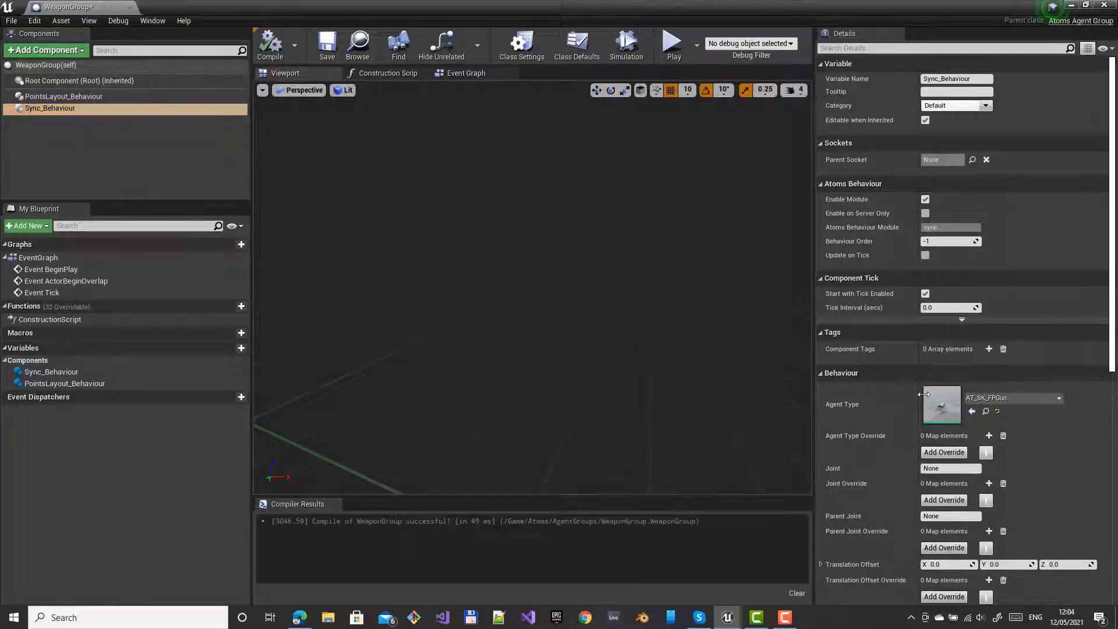
# Open the AT_SK_Mannequin agent type from the Atoms AgentTypes folder and locate its skeleton asset in the content folders
pyautogui.scroll(-2, 864, 488)
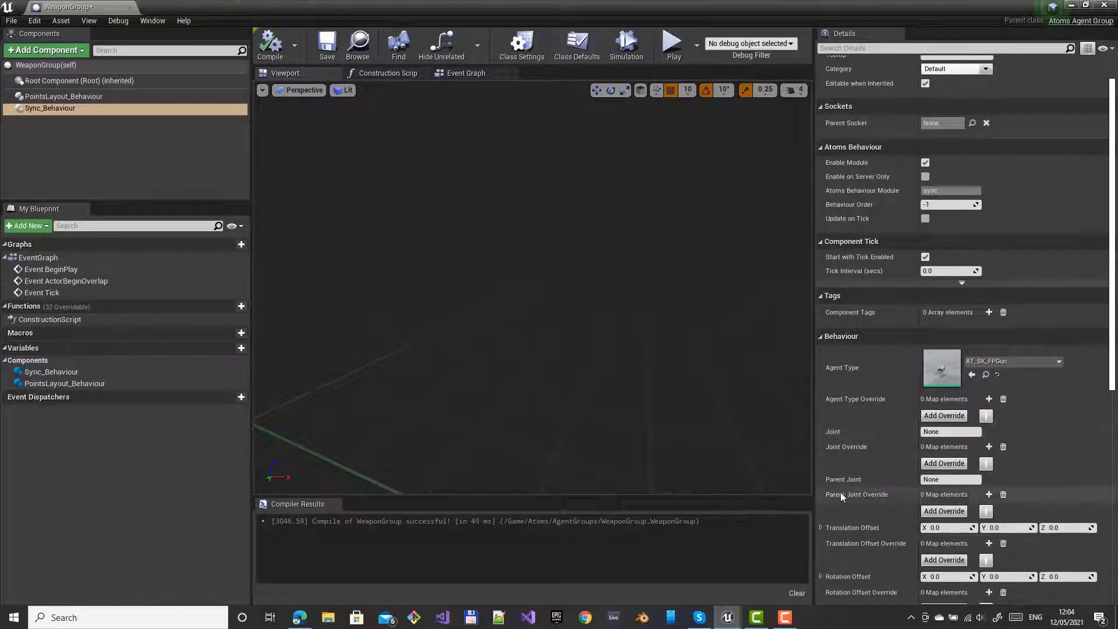
pyautogui.click(1104, 5)
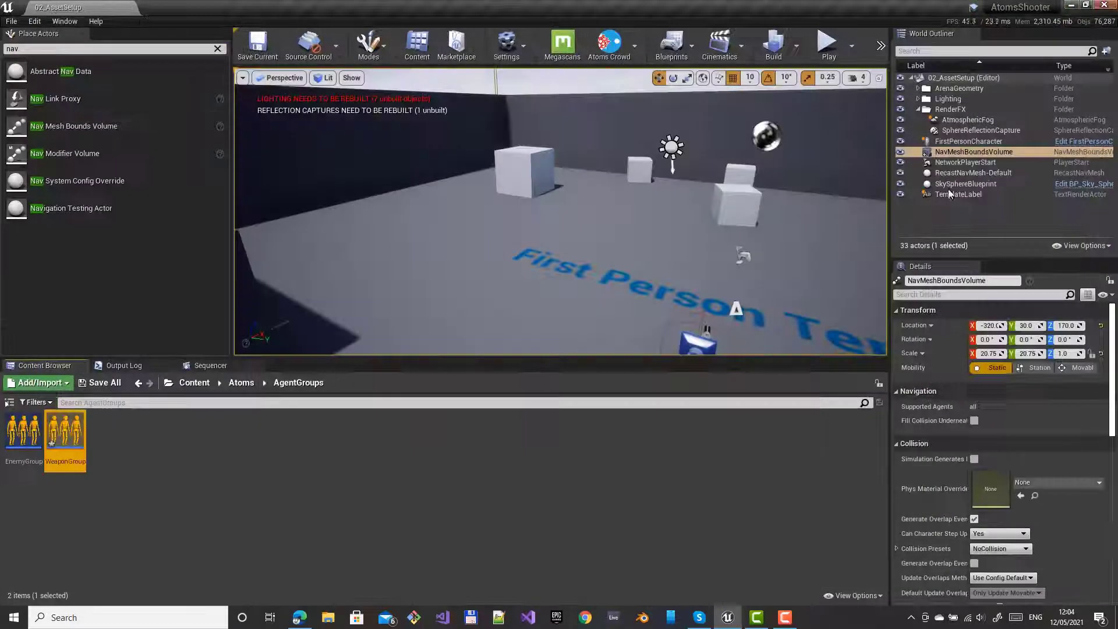
pyautogui.click(251, 384)
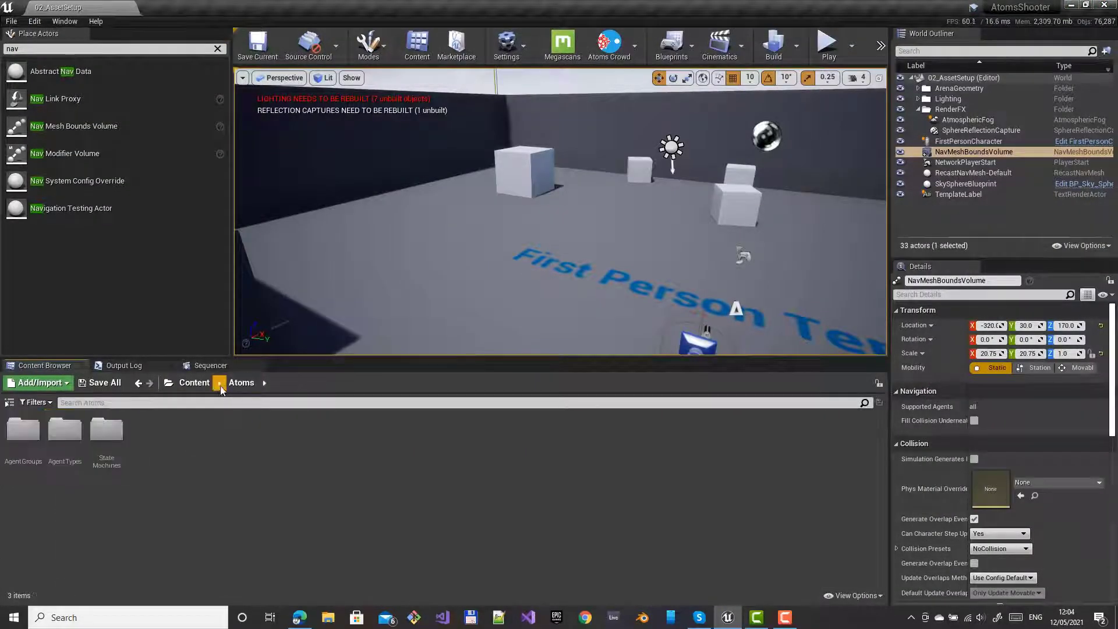
pyautogui.doubleClick(51, 430)
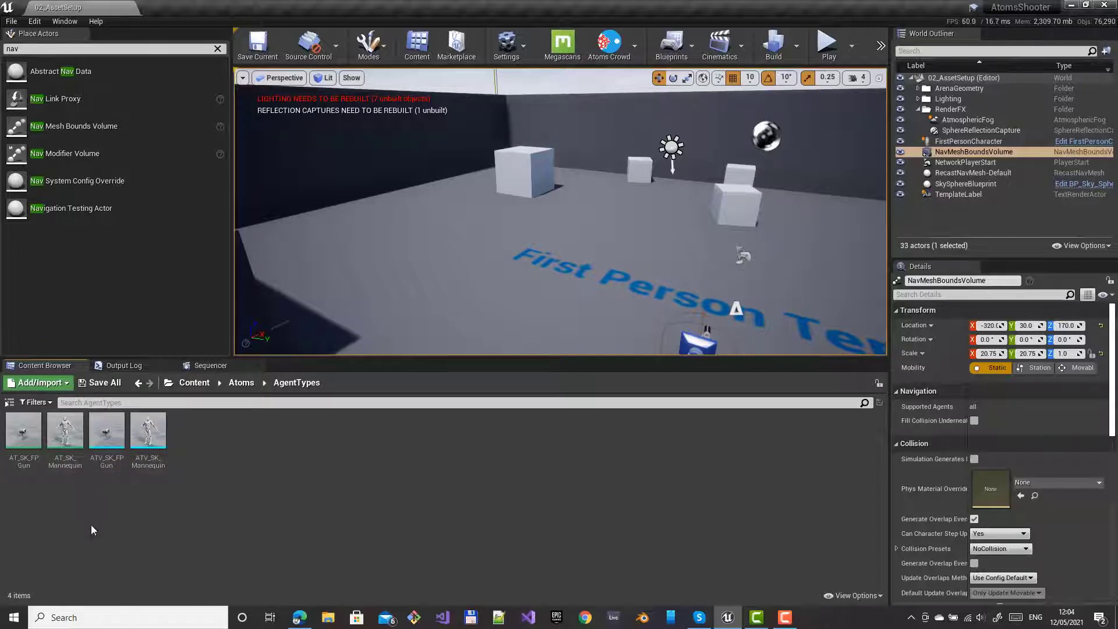
pyautogui.doubleClick(66, 434)
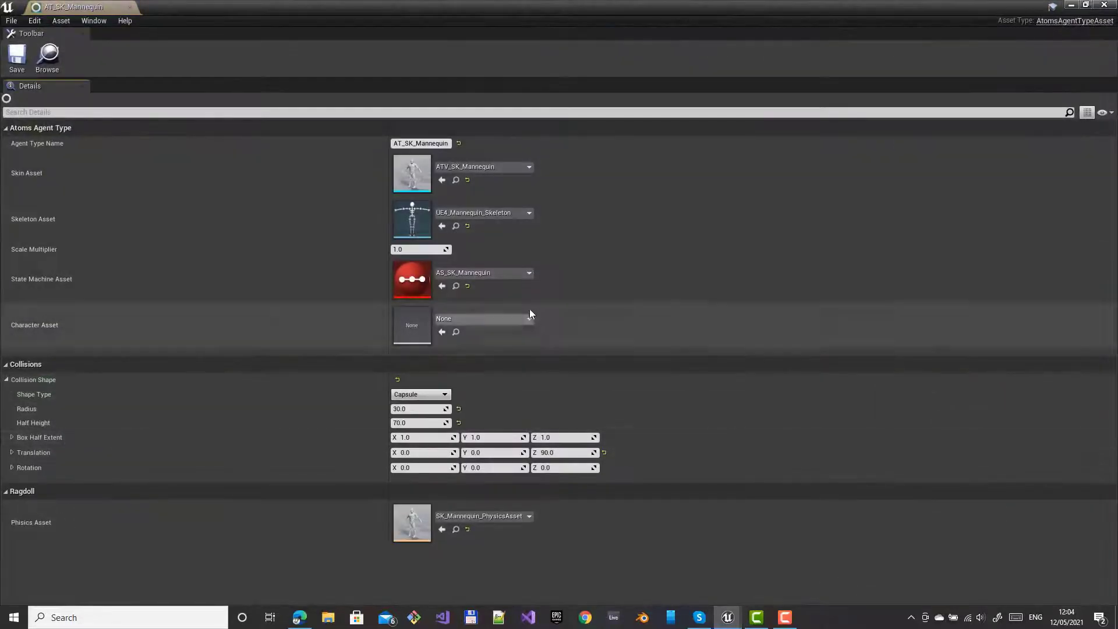
pyautogui.click(1102, 7)
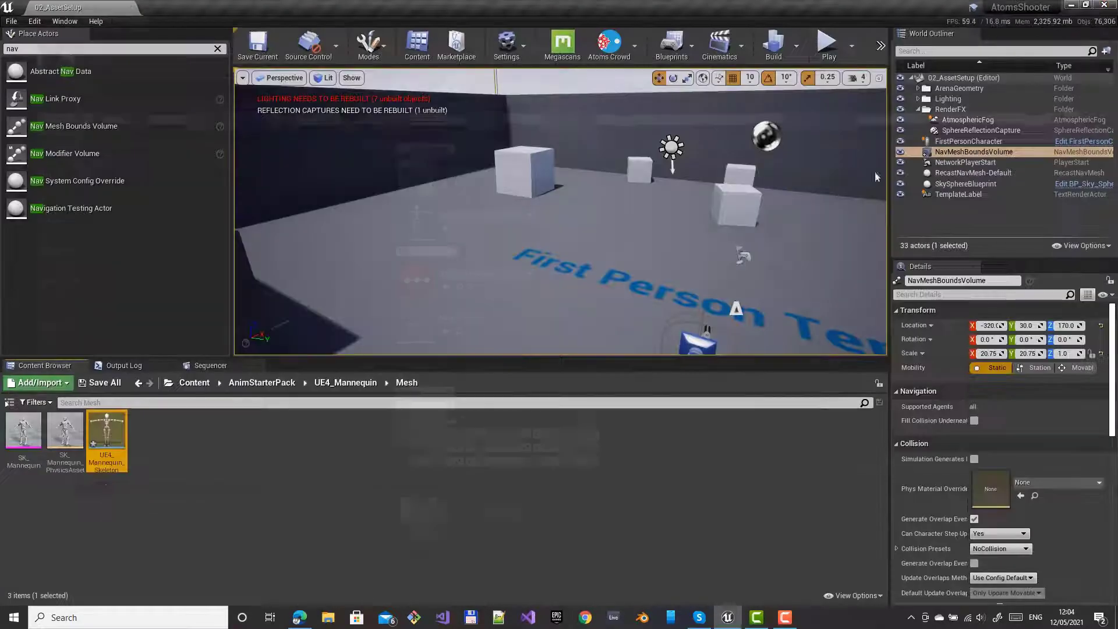
# Open UE4_Mannequin_Skeleton, select the right hand bone hand_r in the bone hierarchy, and close the skeleton
pyautogui.doubleClick(111, 433)
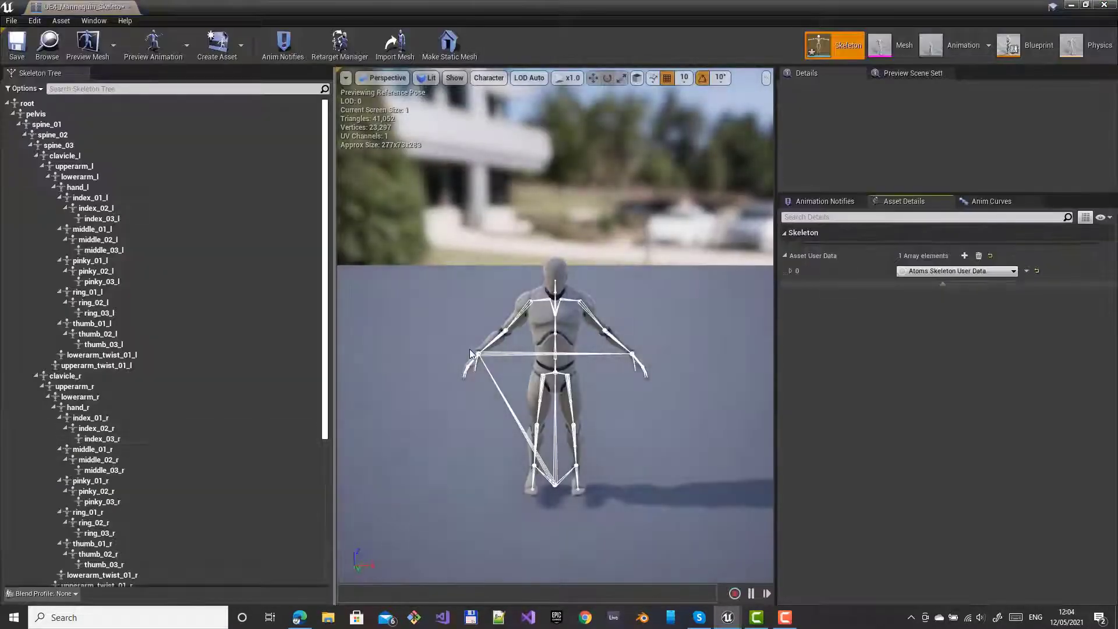
pyautogui.scroll(6, 473, 375)
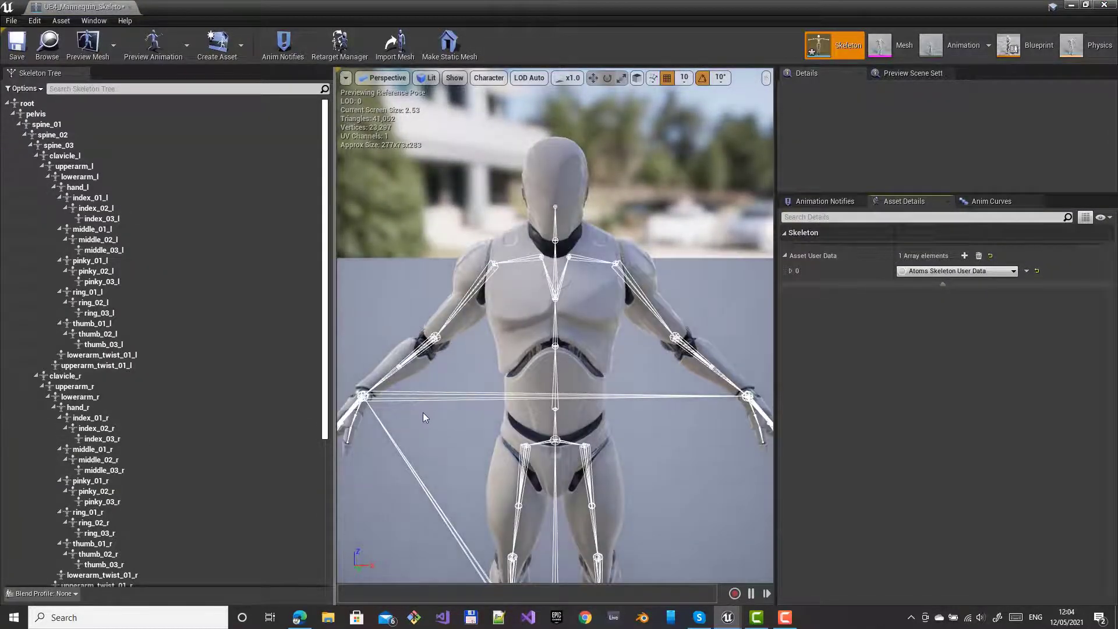
pyautogui.moveTo(422, 412); pyautogui.dragTo(389, 456)
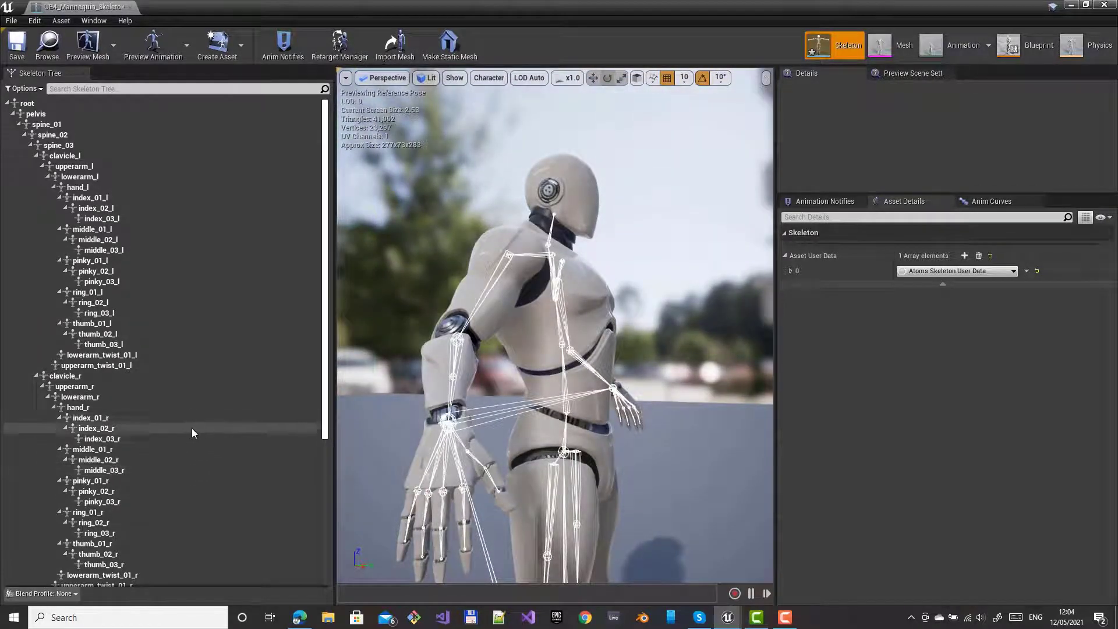
pyautogui.scroll(-4, 181, 440)
pyautogui.scroll(-2, 176, 448)
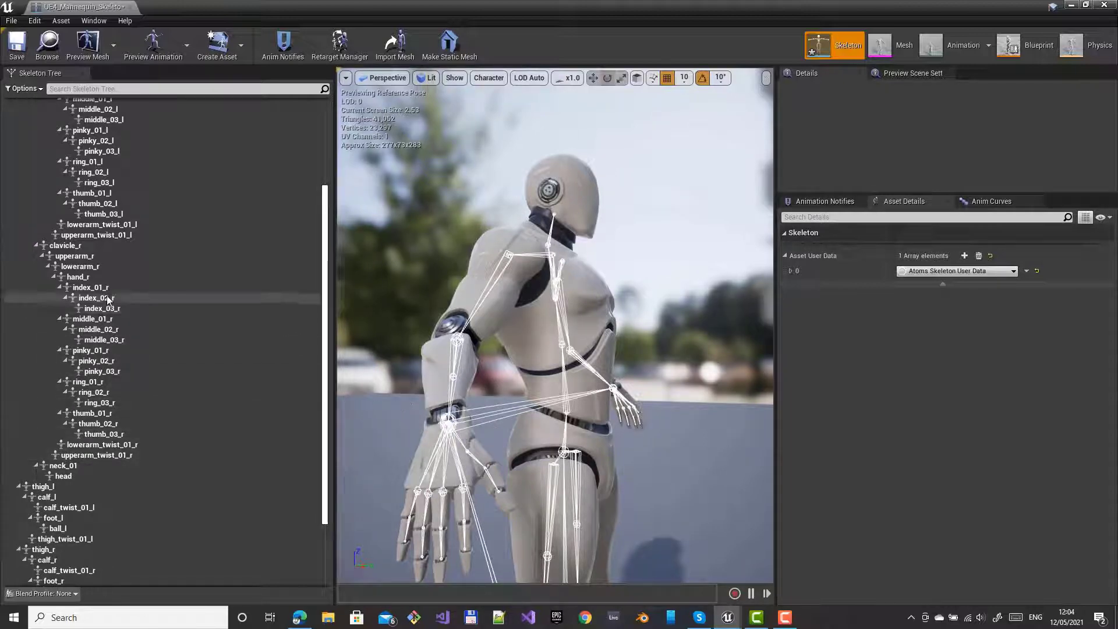
pyautogui.click(81, 277)
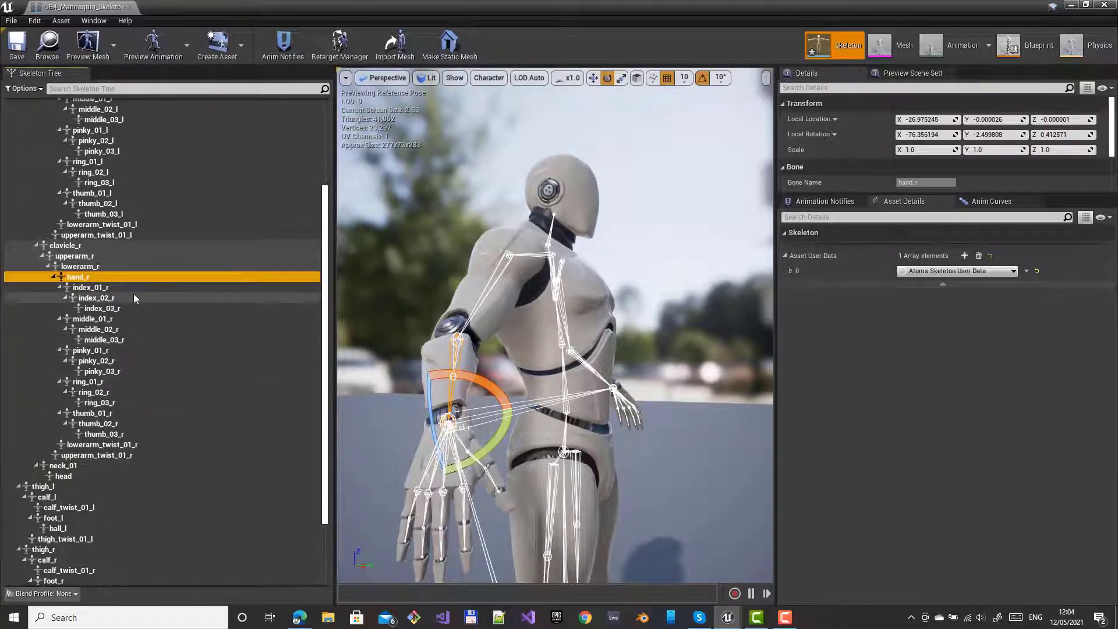
pyautogui.click(1109, 9)
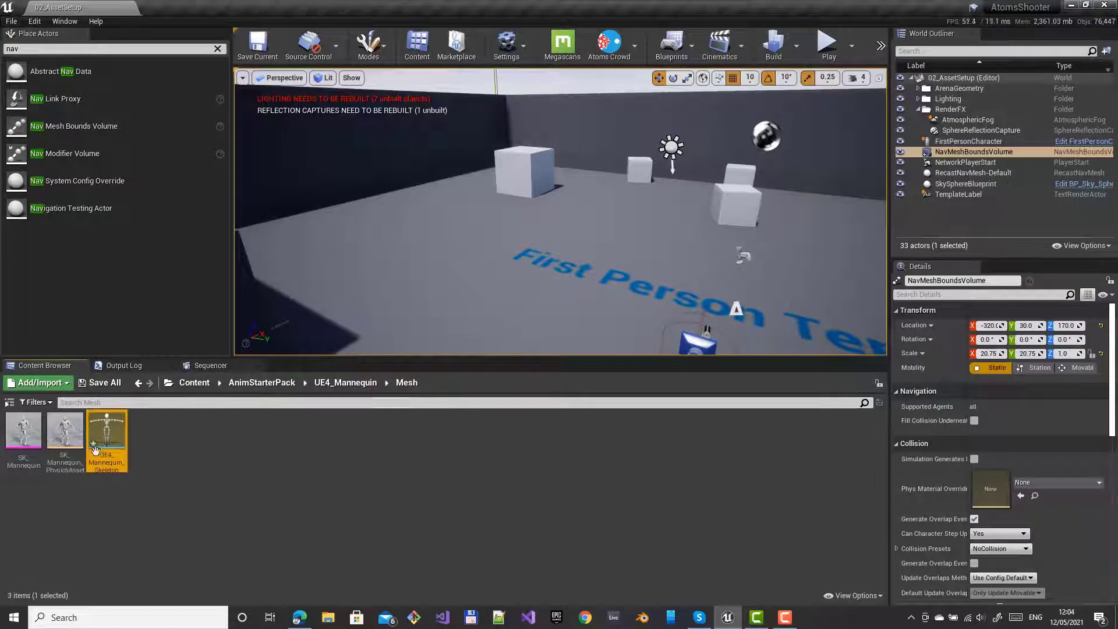
# Return to the Atoms AgentTypes folder, open the AT_SK_FPGun agent type and locate its skeleton asset
pyautogui.click(218, 382)
pyautogui.click(196, 383)
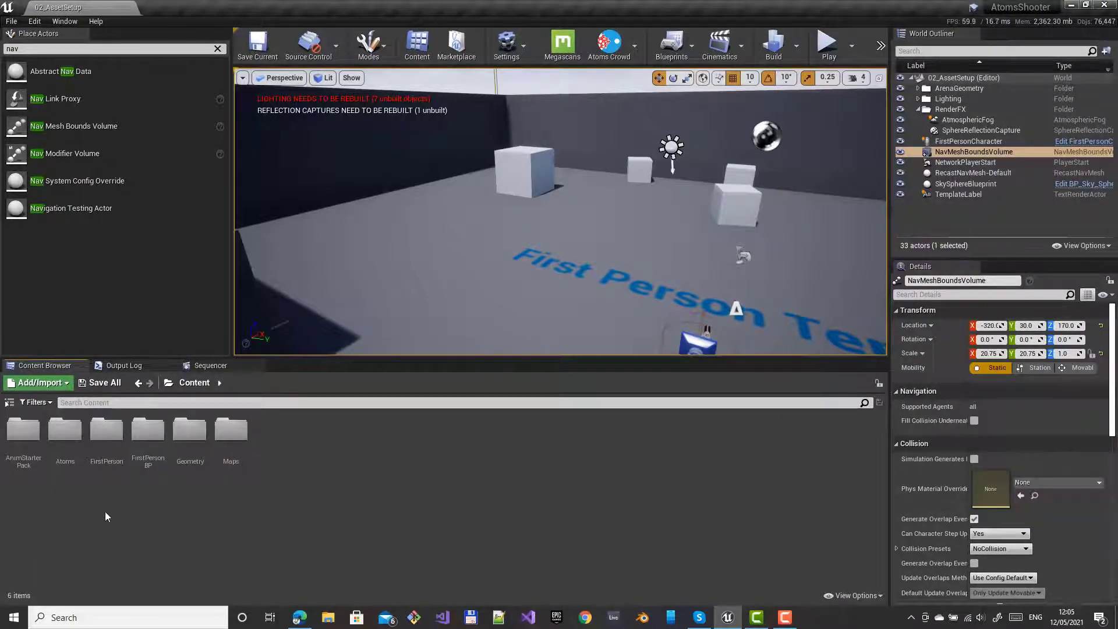
pyautogui.doubleClick(65, 431)
pyautogui.click(73, 433)
pyautogui.doubleClick(73, 433)
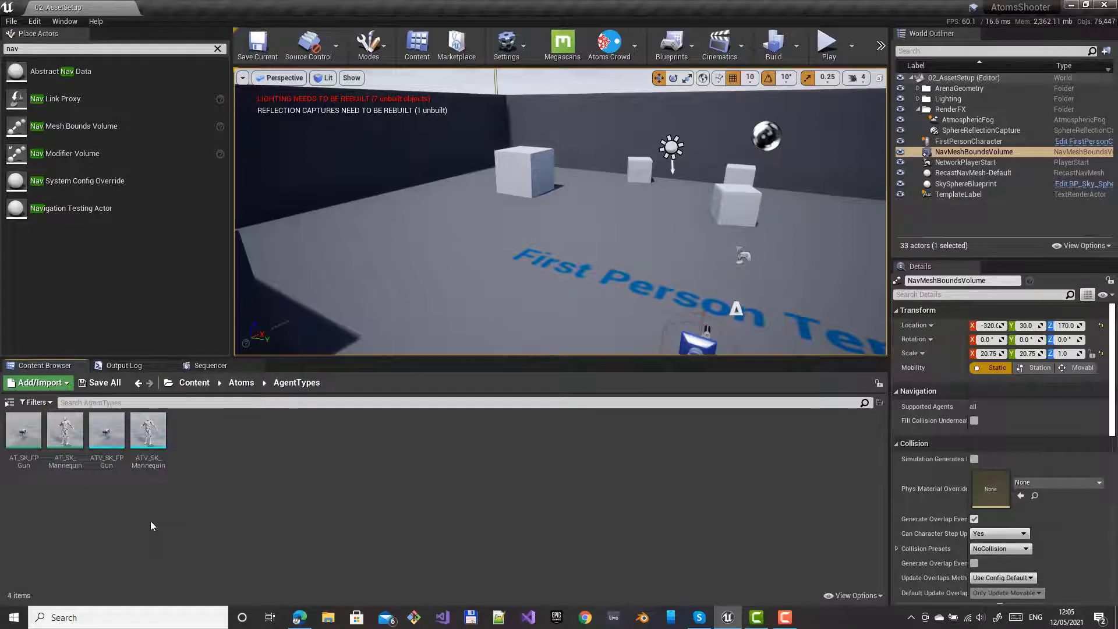
pyautogui.doubleClick(147, 443)
pyautogui.click(1109, 4)
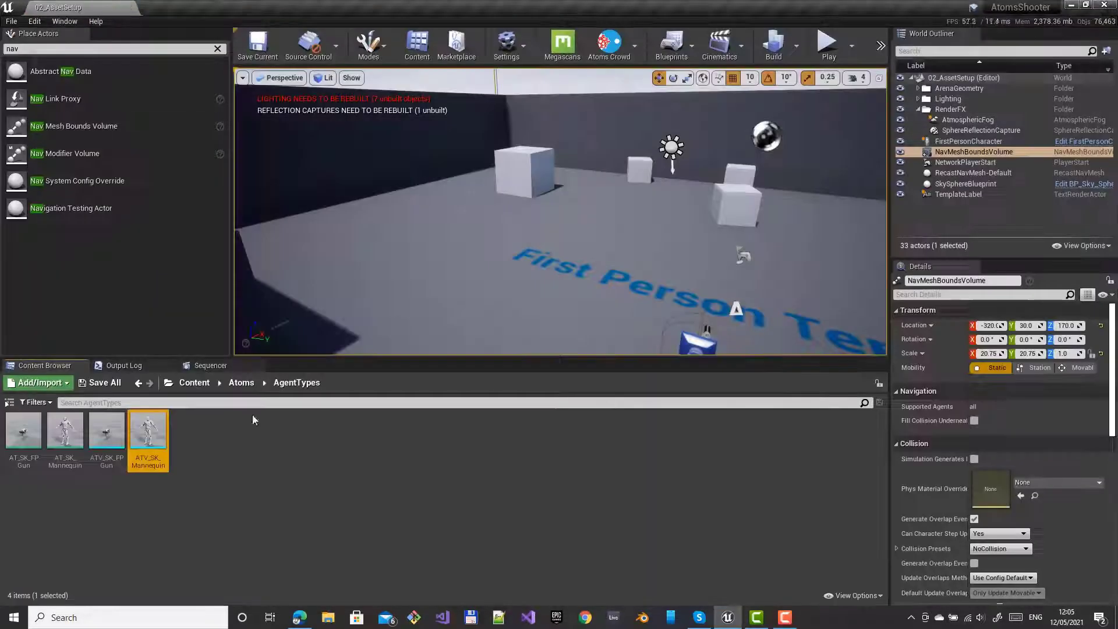
pyautogui.doubleClick(23, 432)
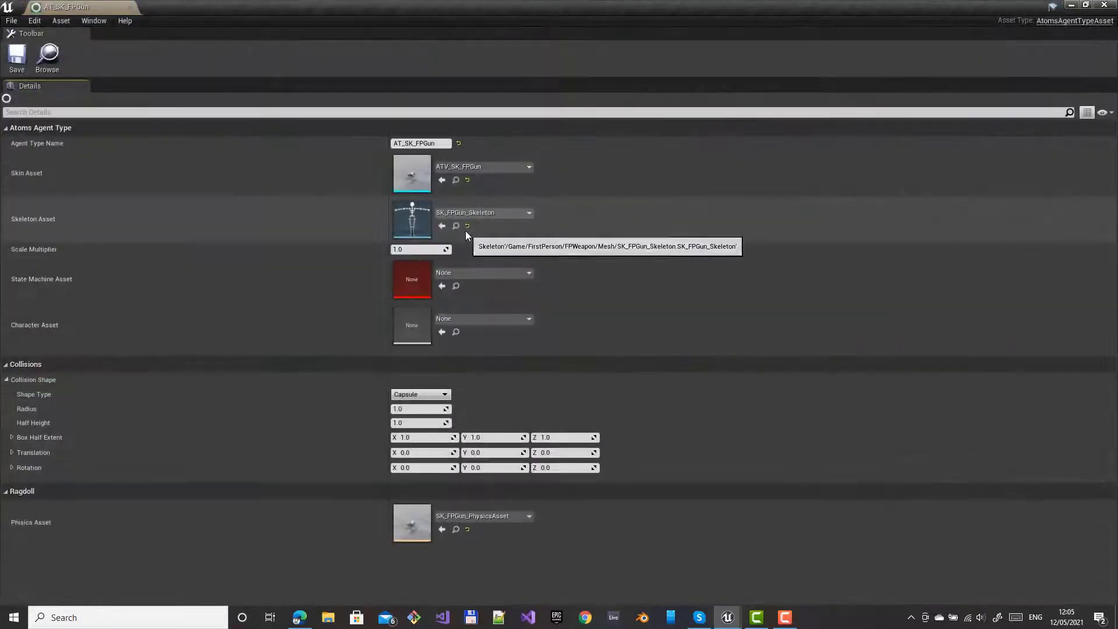
pyautogui.click(456, 226)
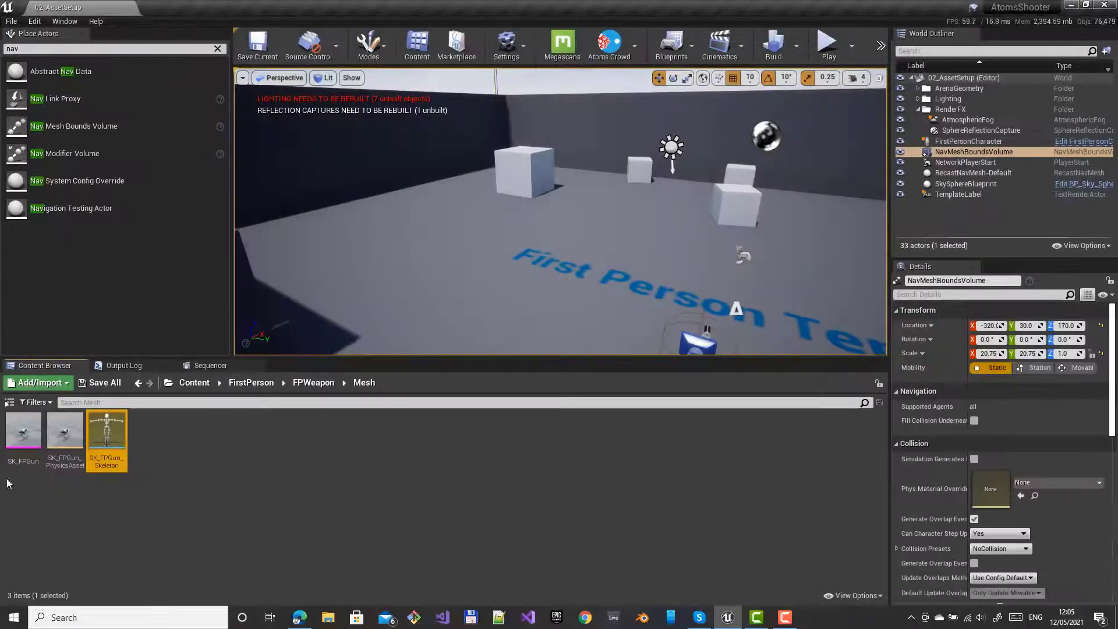
# Open SK_FPGun_Skeleton, copy the name of its Root_Bone, and close the skeleton
pyautogui.doubleClick(107, 433)
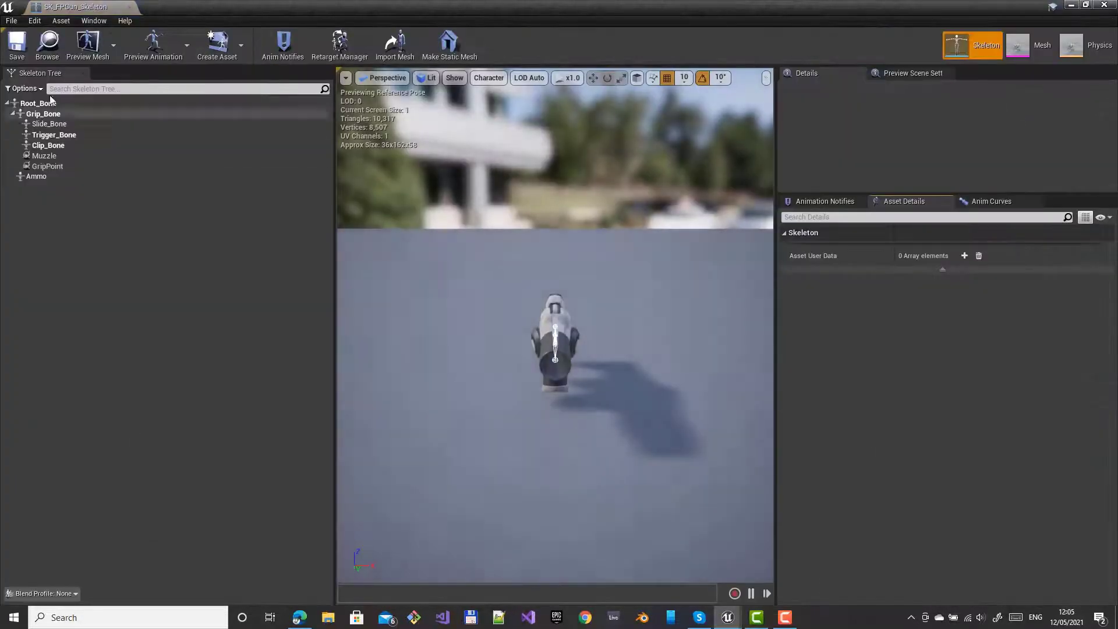
pyautogui.rightClick(47, 103)
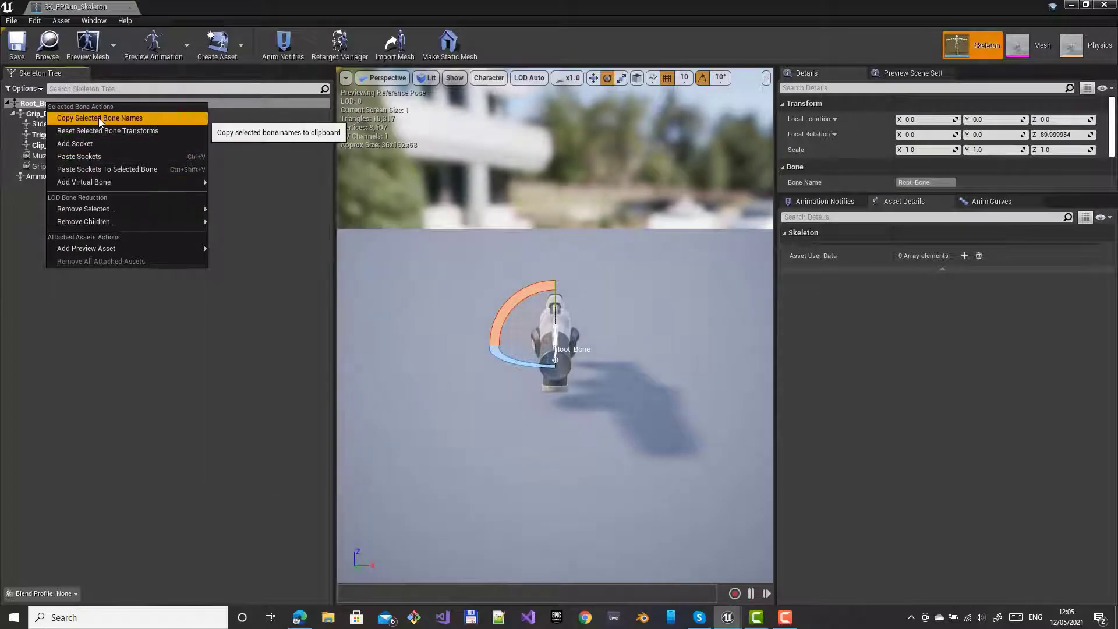
pyautogui.click(99, 118)
pyautogui.click(1105, 5)
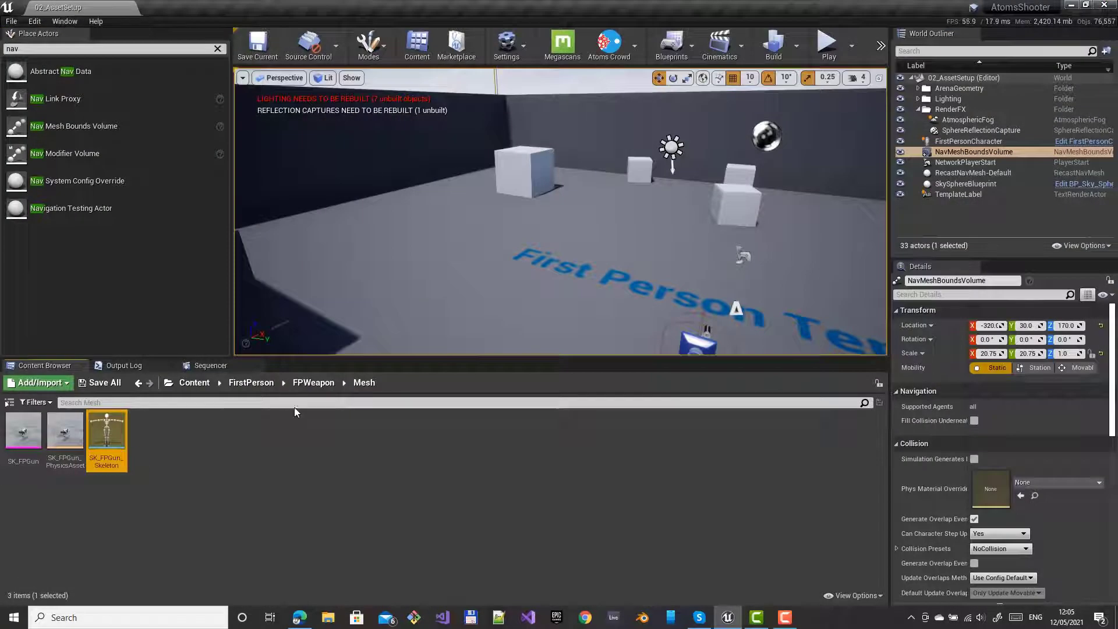
# Reopen the WeaponGroup blueprint from AgentGroups and set Sync_Behaviour's Joint to Root_Bone and Parent Joint to hand_r
pyautogui.click(195, 382)
pyautogui.doubleClick(65, 430)
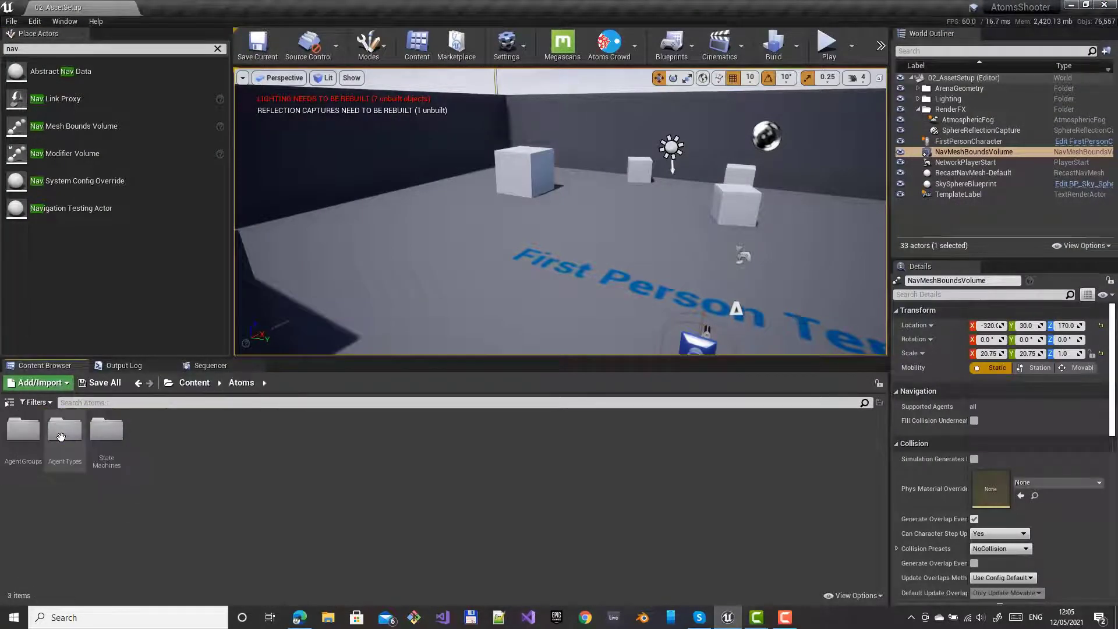
pyautogui.doubleClick(22, 448)
pyautogui.doubleClick(67, 447)
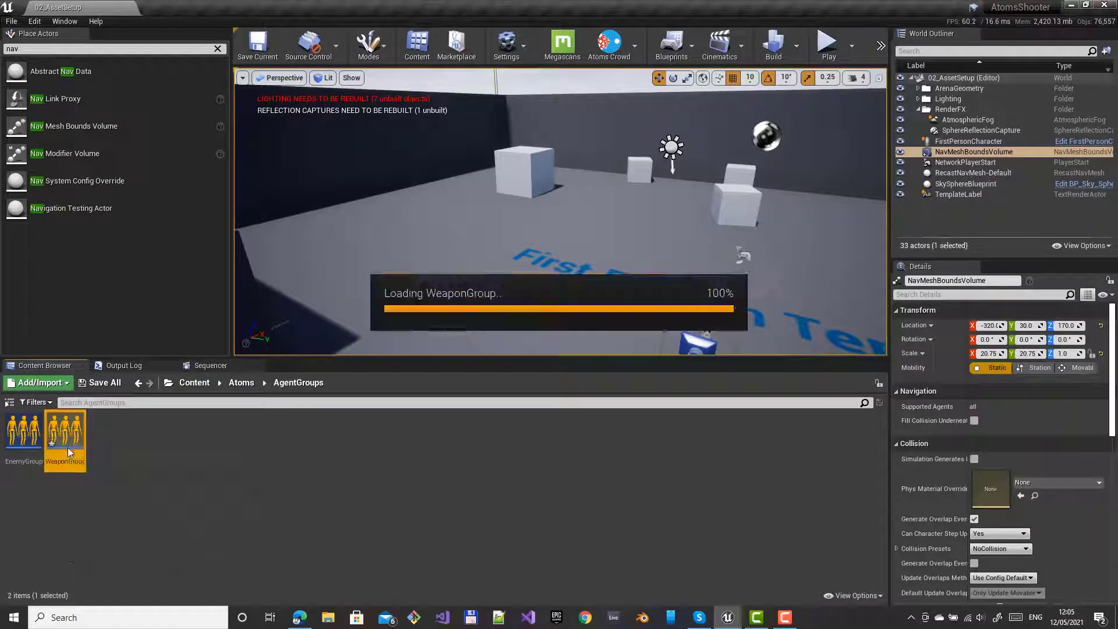
pyautogui.scroll(-3, 341, 404)
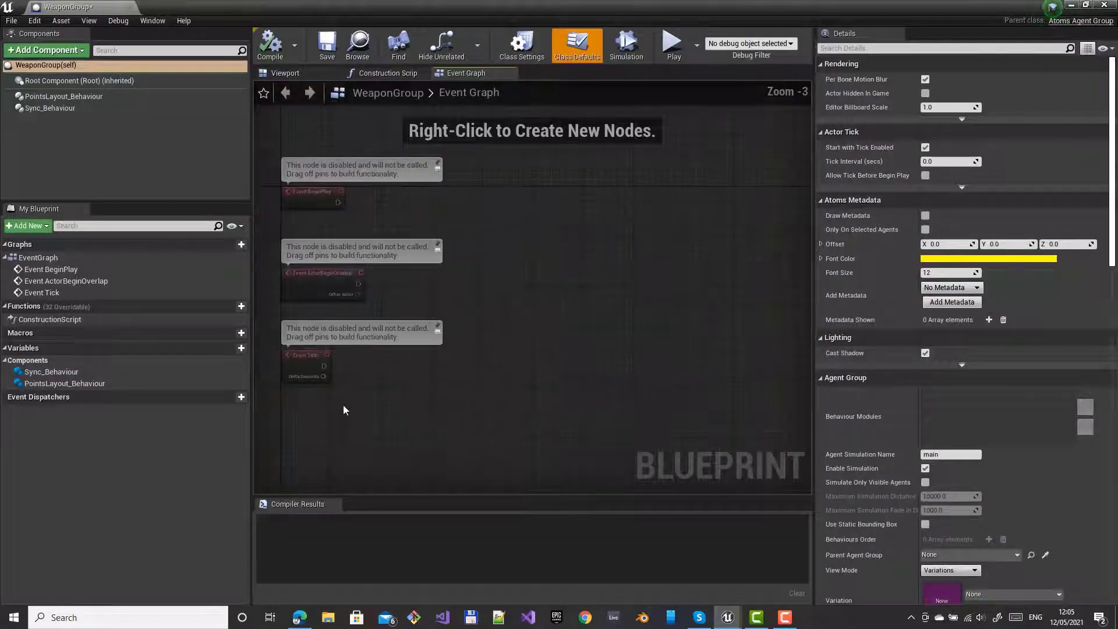
pyautogui.click(63, 109)
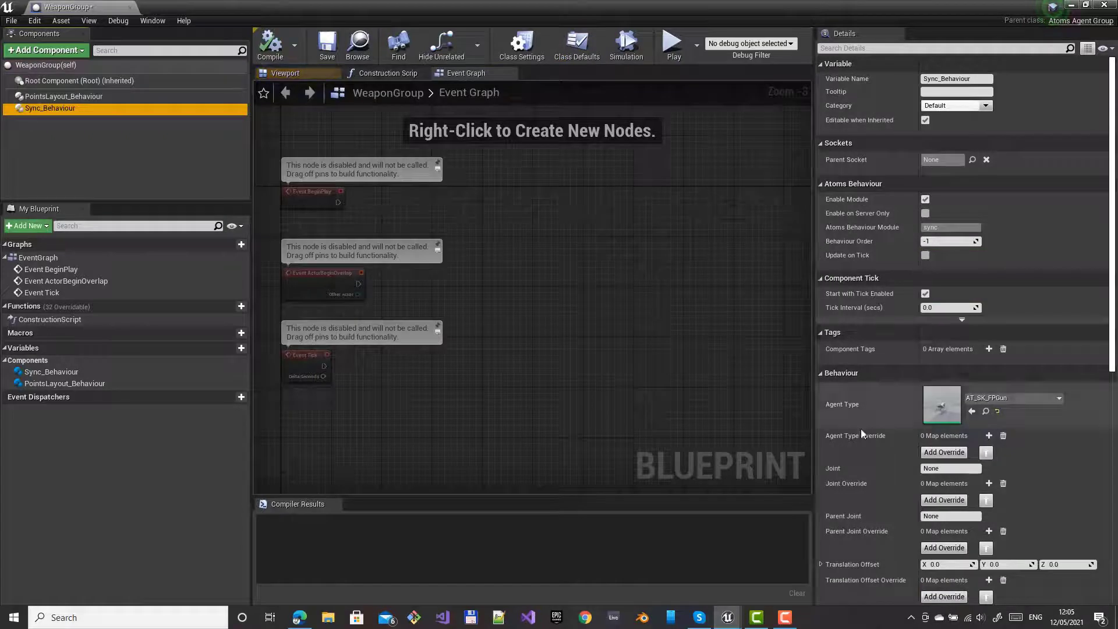
pyautogui.click(956, 470)
pyautogui.hotkey('ctrl', 'v')
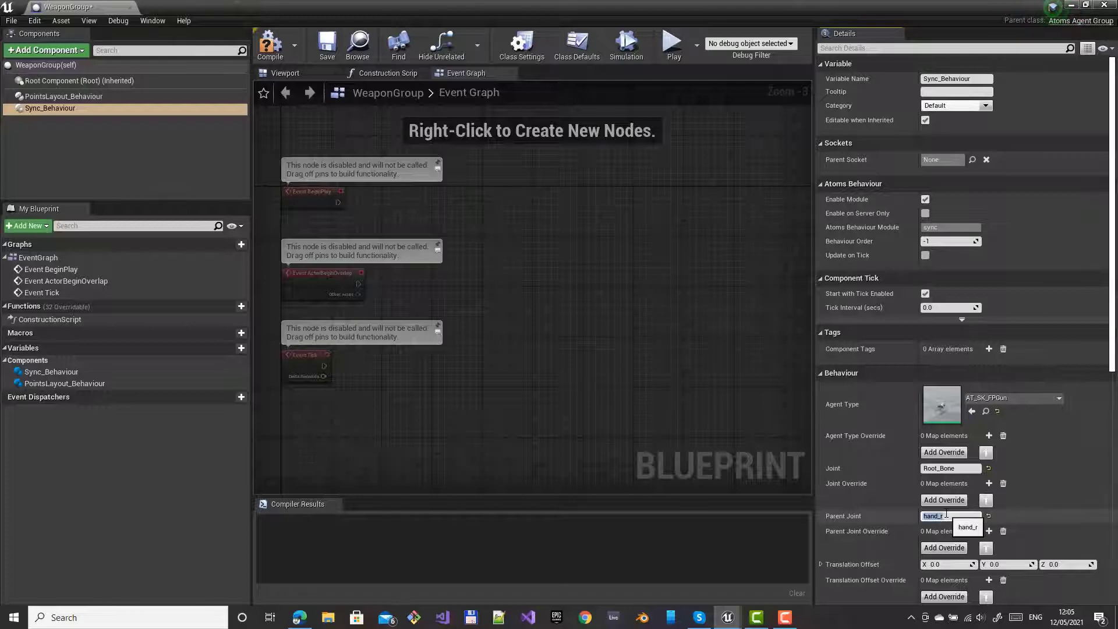
# Review the remaining Sync_Behaviour offset settings, then compile the WeaponGroup blueprint and close it
pyautogui.scroll(-3, 946, 514)
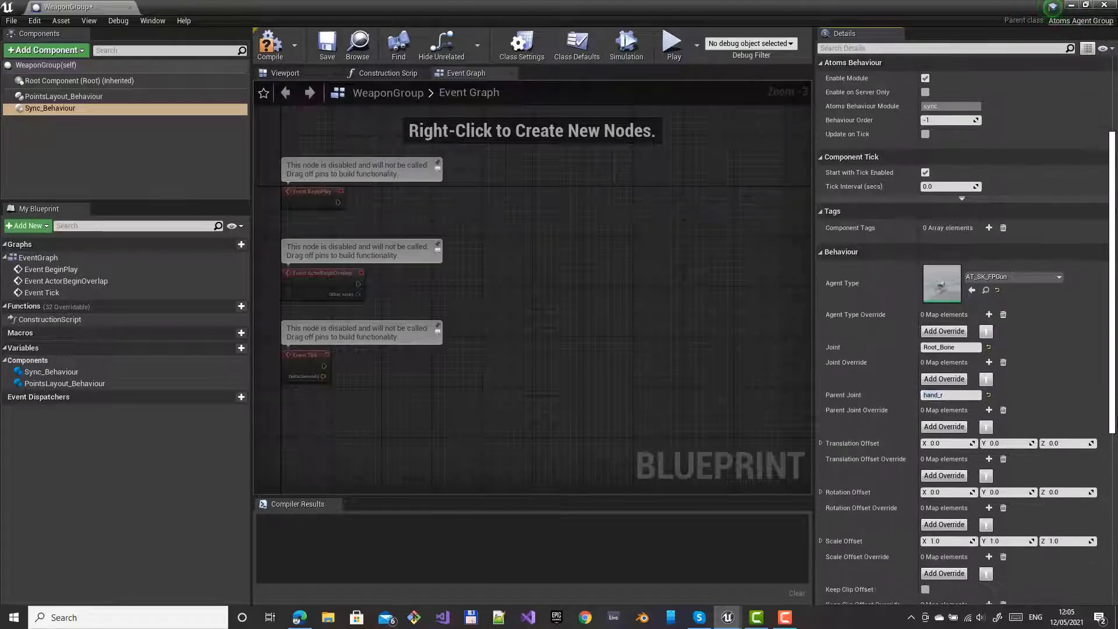
pyautogui.scroll(-3, 922, 345)
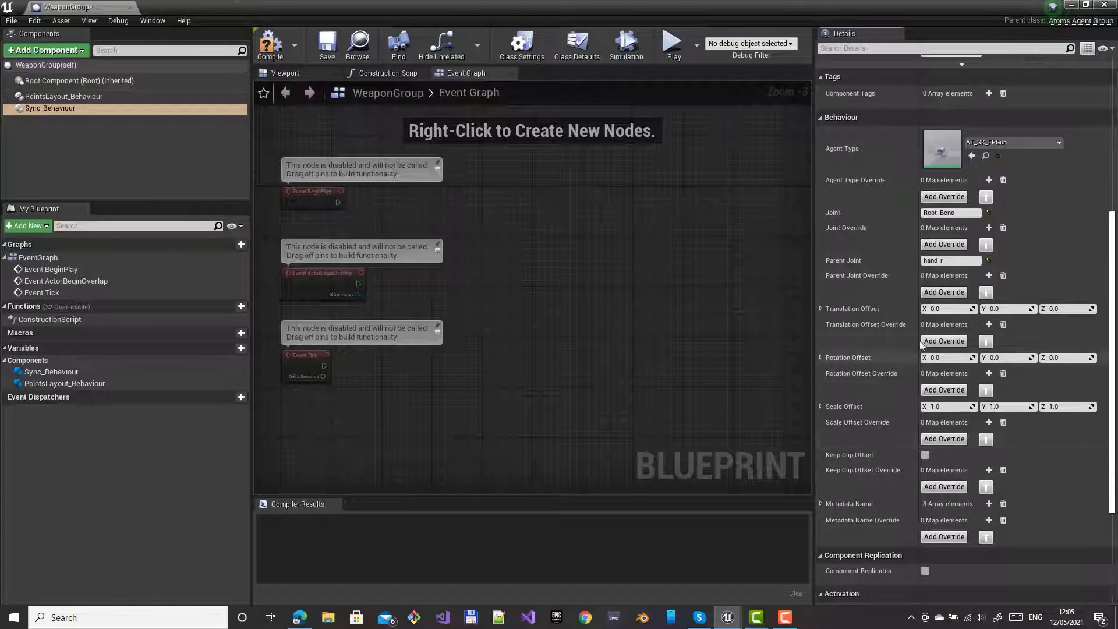
pyautogui.click(270, 45)
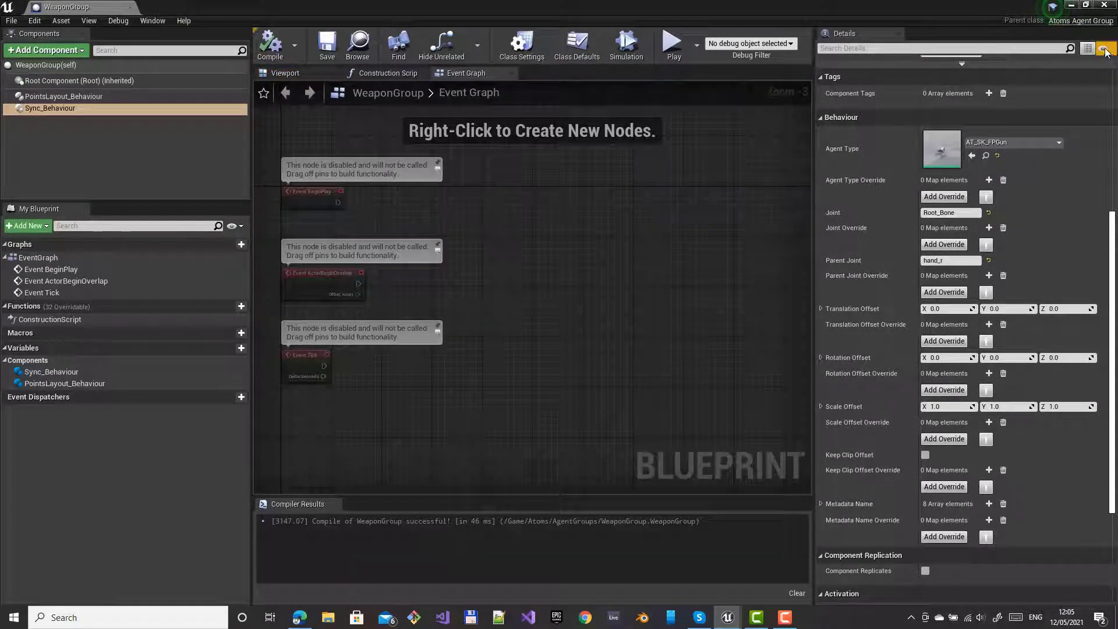
pyautogui.click(1108, 6)
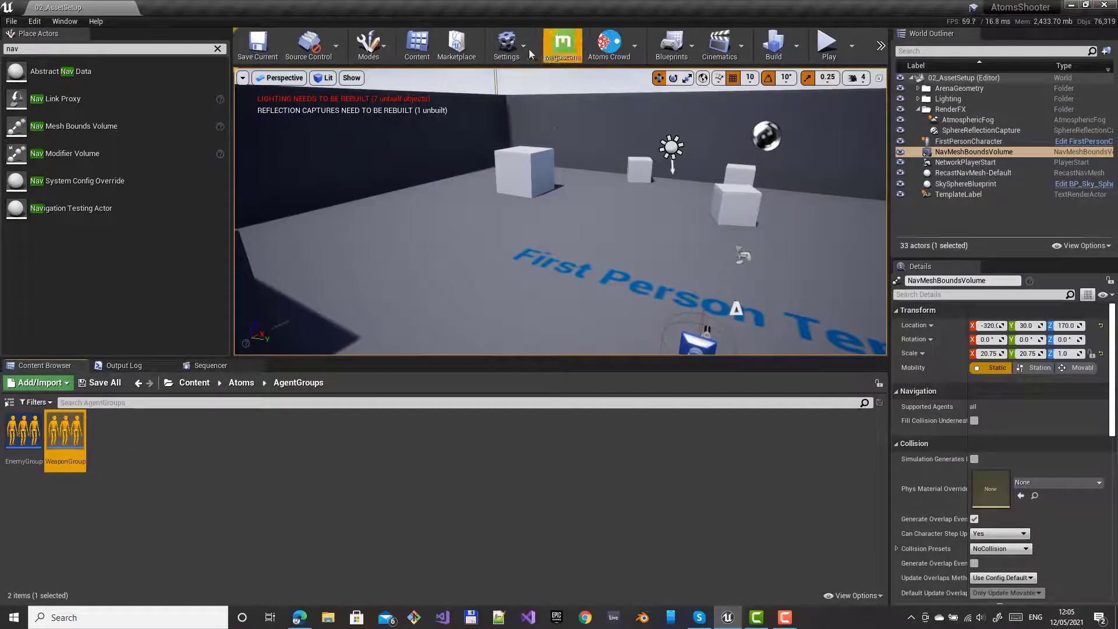
# In the level blueprint, add a Spawn Actor from Class node after SpawnActor Enemy Group and set its class to WeaponGroup
pyautogui.click(667, 53)
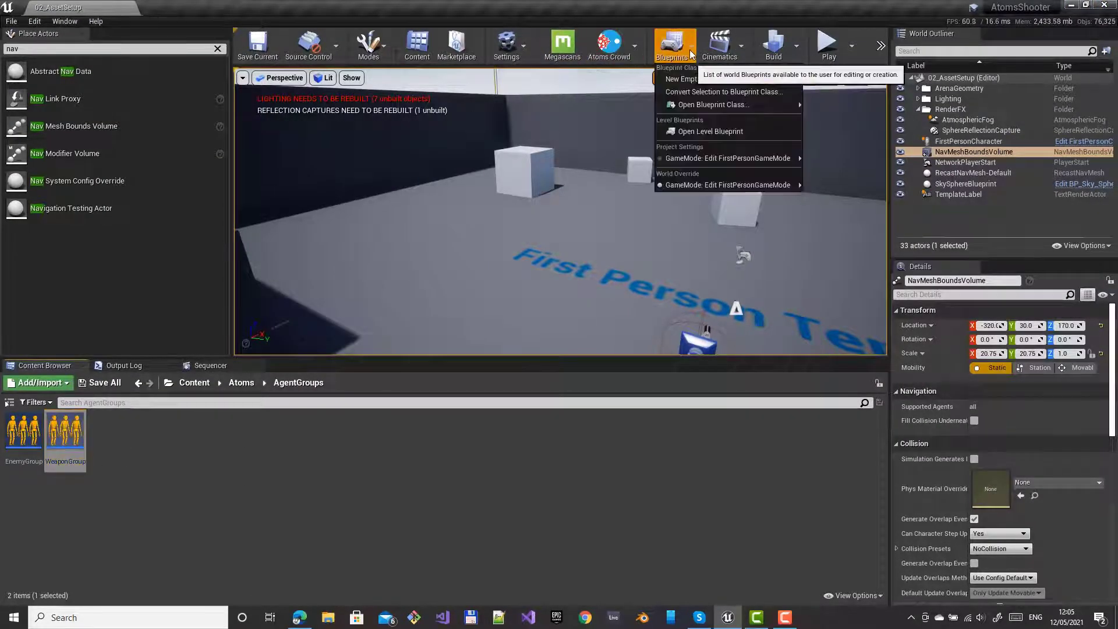
pyautogui.click(682, 127)
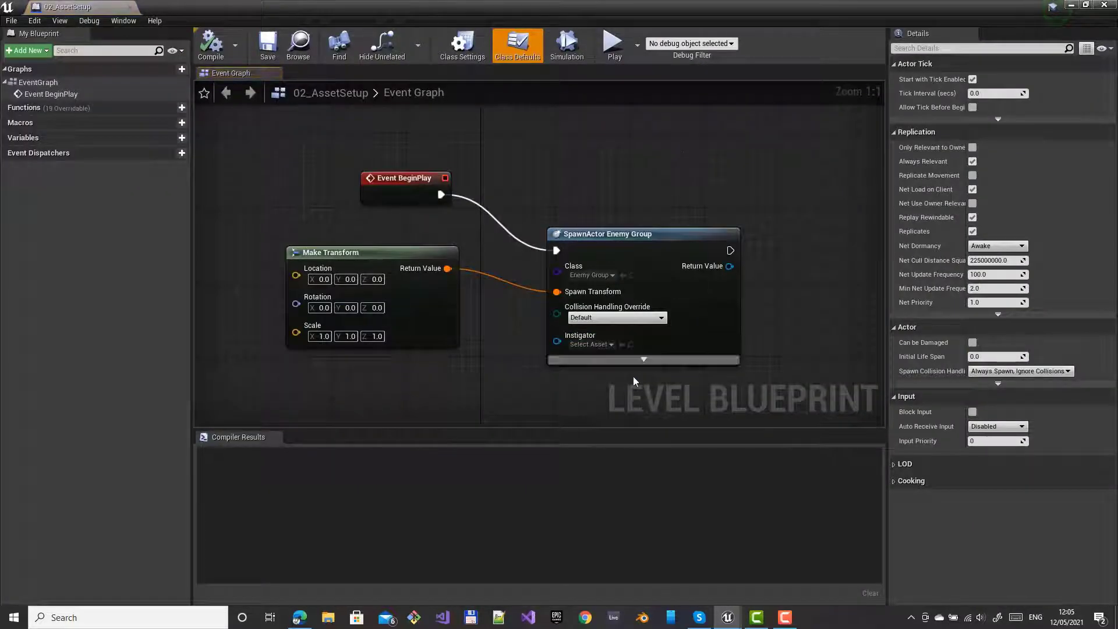
pyautogui.moveTo(788, 265); pyautogui.dragTo(648, 244, button='right')
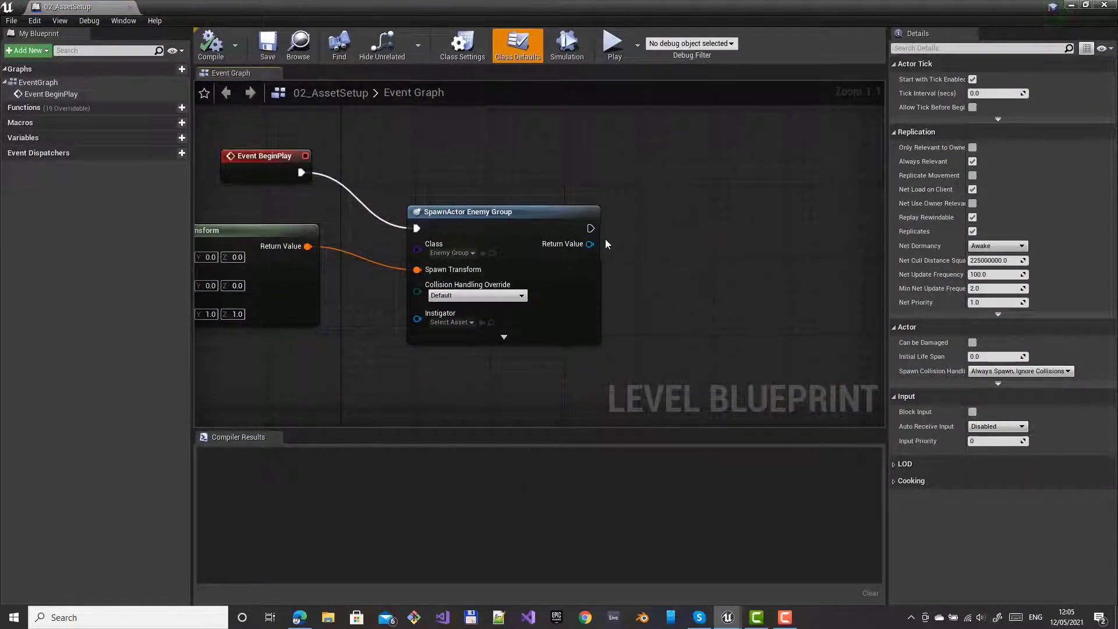
pyautogui.moveTo(590, 228); pyautogui.dragTo(665, 255)
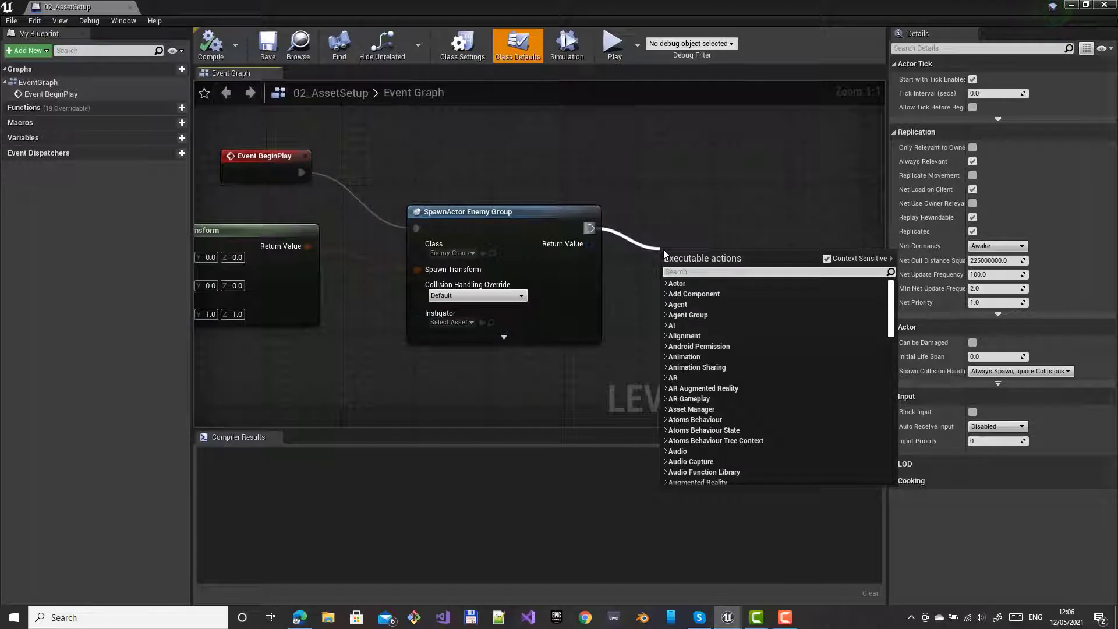
pyautogui.write('spaw')
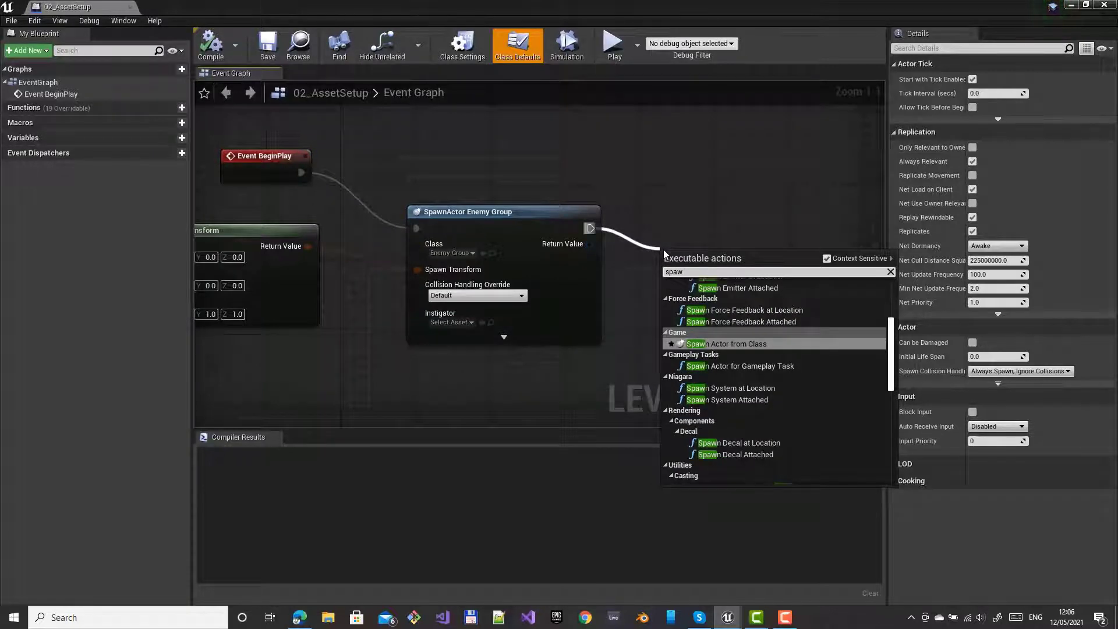
pyautogui.press('Return')
pyautogui.click(729, 292)
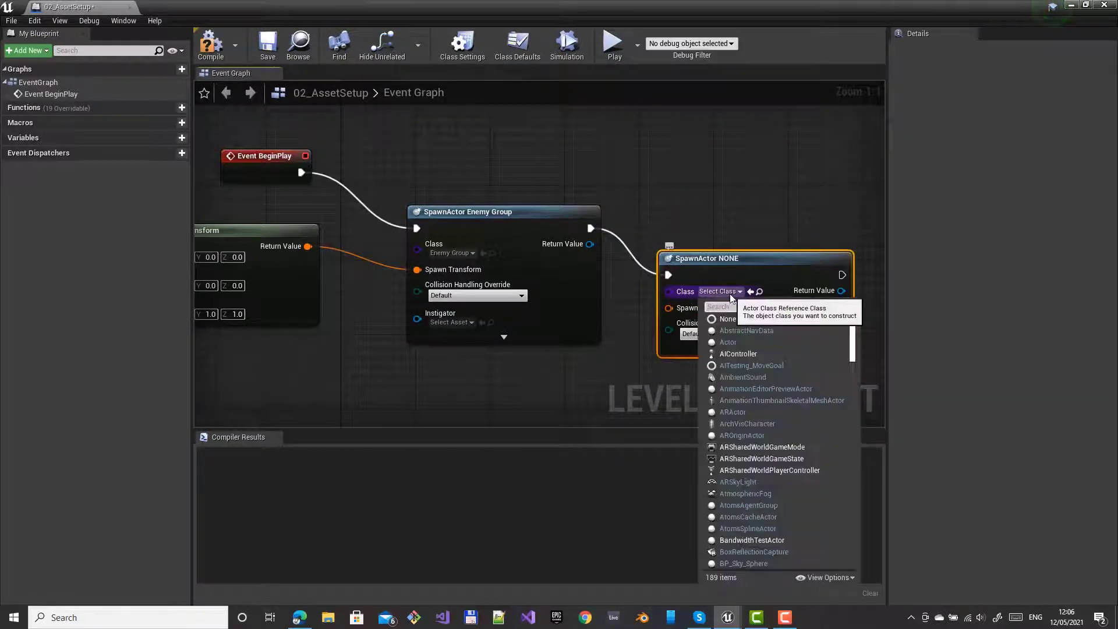
pyautogui.write('we')
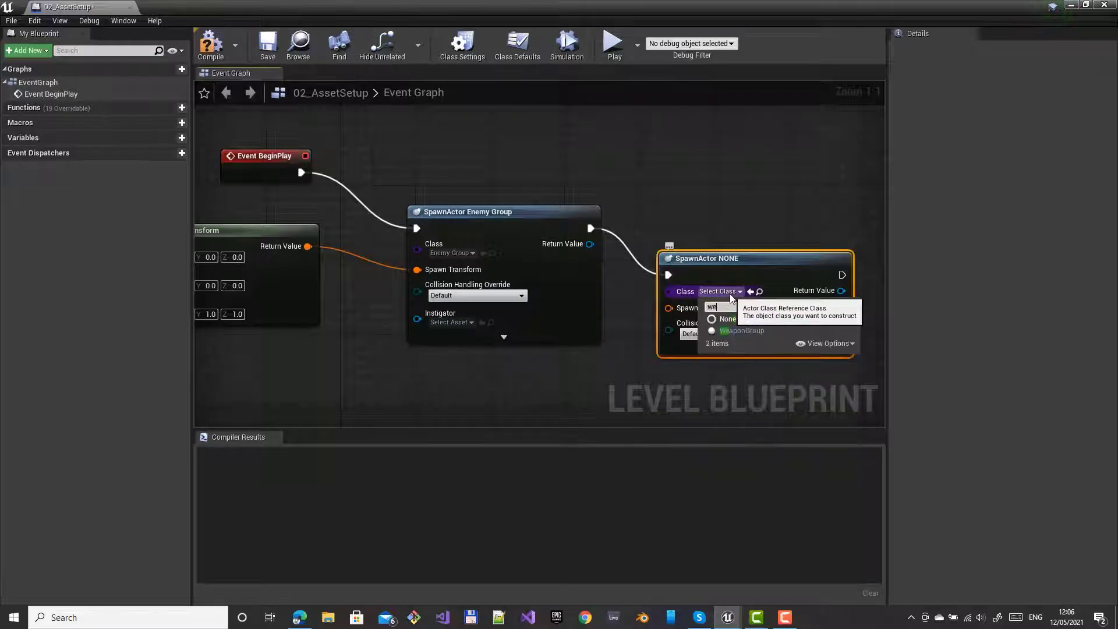
pyautogui.click(736, 332)
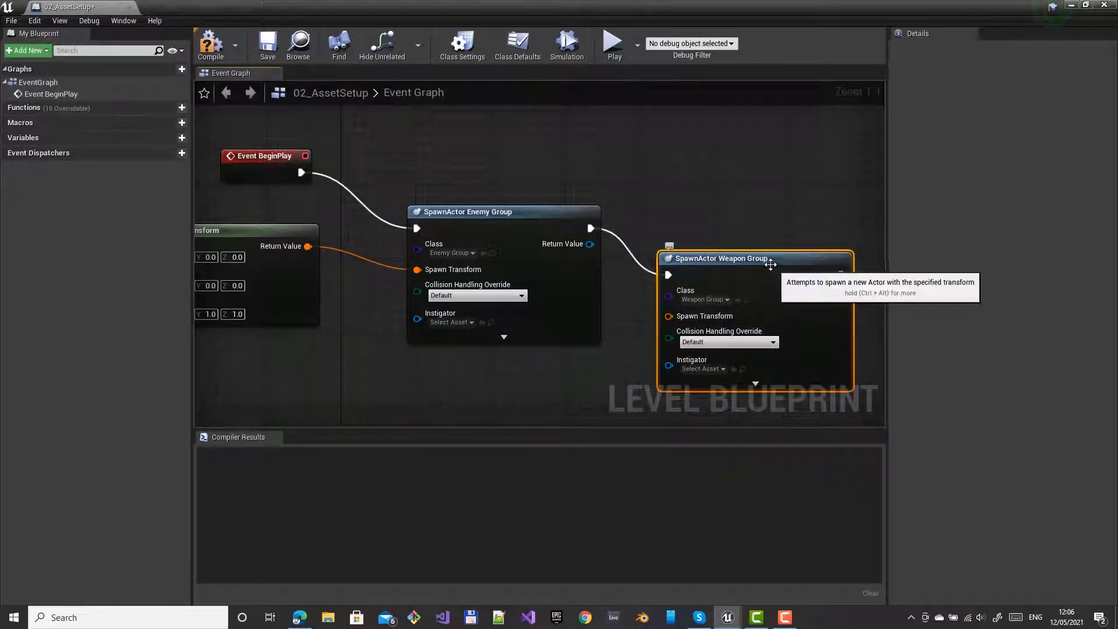
# Connect Make Transform's Return Value to the Weapon Group node's Spawn Transform and rearrange both nodes for a clearer layout
pyautogui.moveTo(770, 265); pyautogui.dragTo(799, 237)
pyautogui.moveTo(308, 246); pyautogui.dragTo(697, 289)
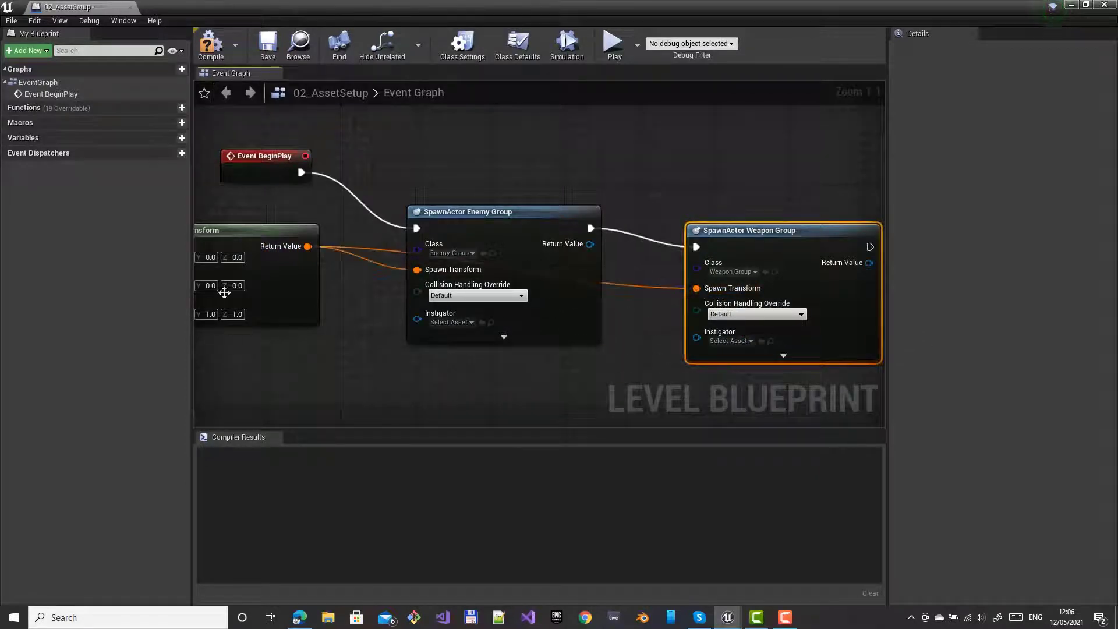
pyautogui.click(259, 226)
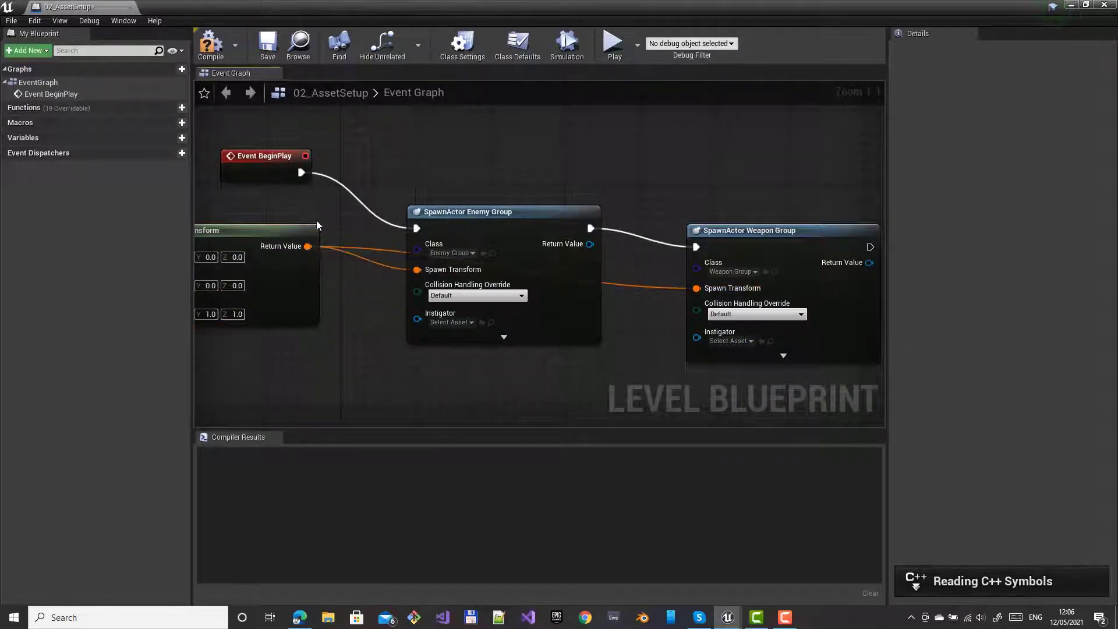
pyautogui.moveTo(289, 251); pyautogui.dragTo(243, 363)
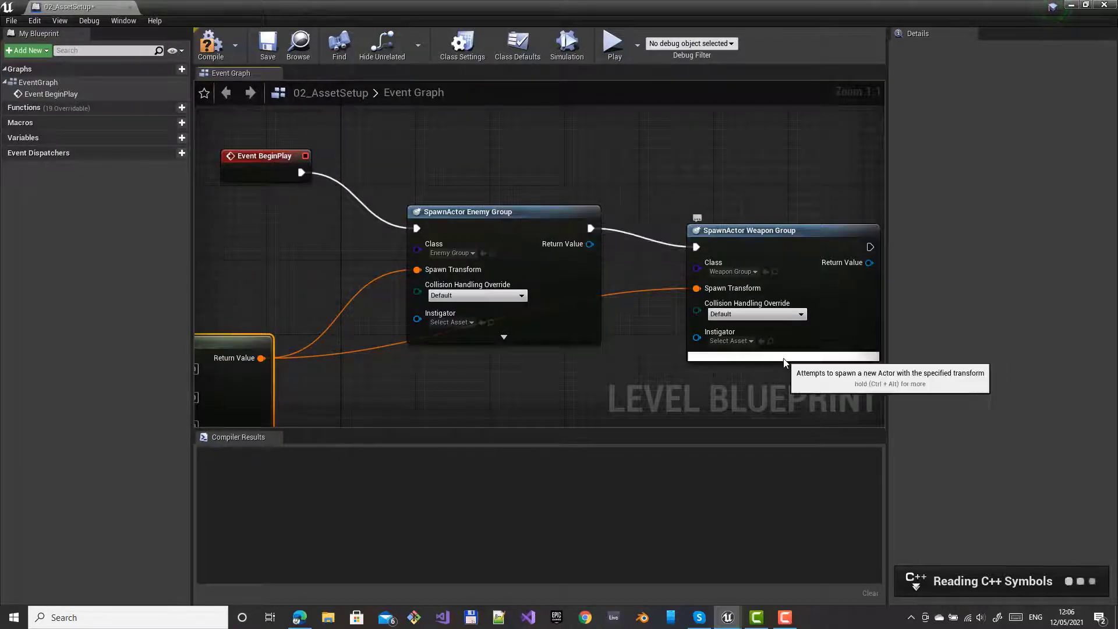
# Expand the SpawnActor Weapon Group node's advanced pins and connect the Enemy Group's Return Value to Owner
pyautogui.click(784, 356)
pyautogui.moveTo(585, 253); pyautogui.dragTo(539, 192, button='right')
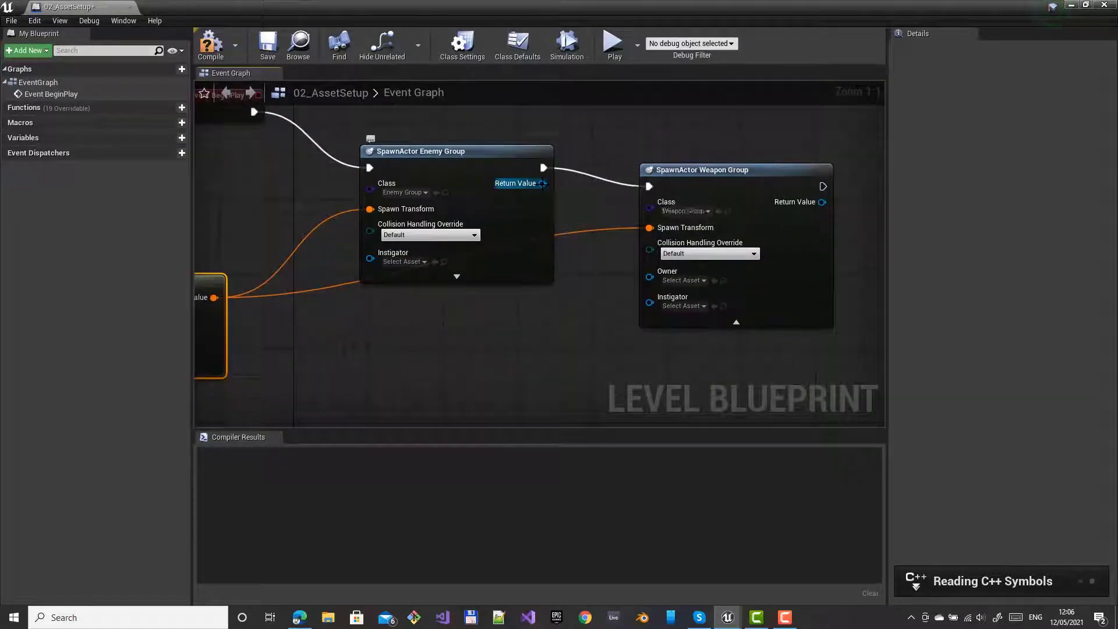
pyautogui.moveTo(542, 183); pyautogui.dragTo(651, 281)
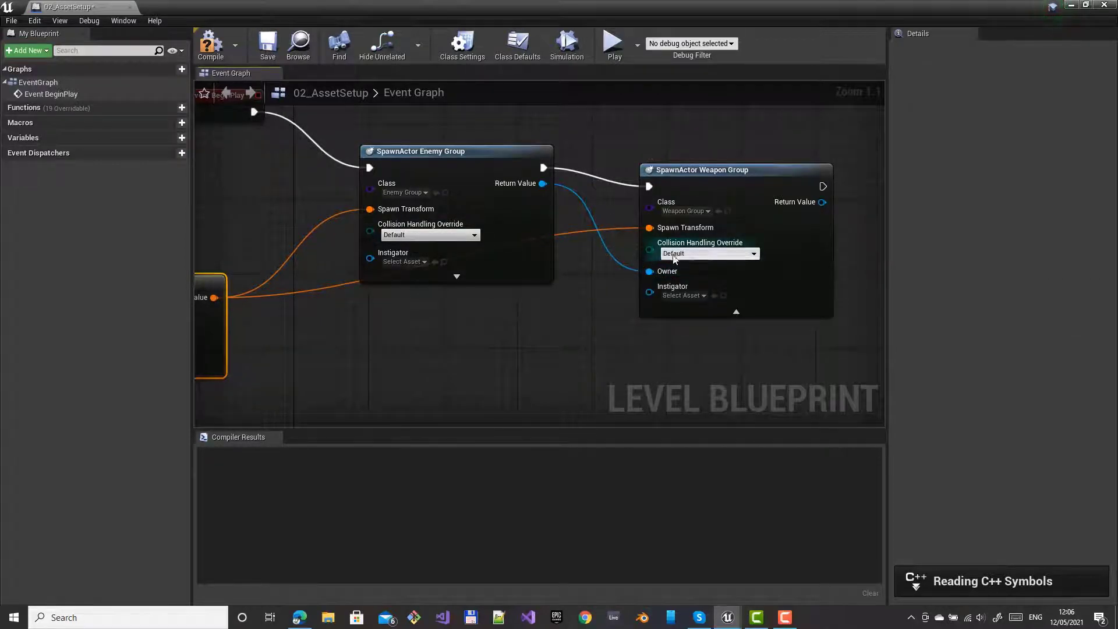
# Compile, save and close the level blueprint, and play-test the level to check the mannequins' guns
pyautogui.click(211, 45)
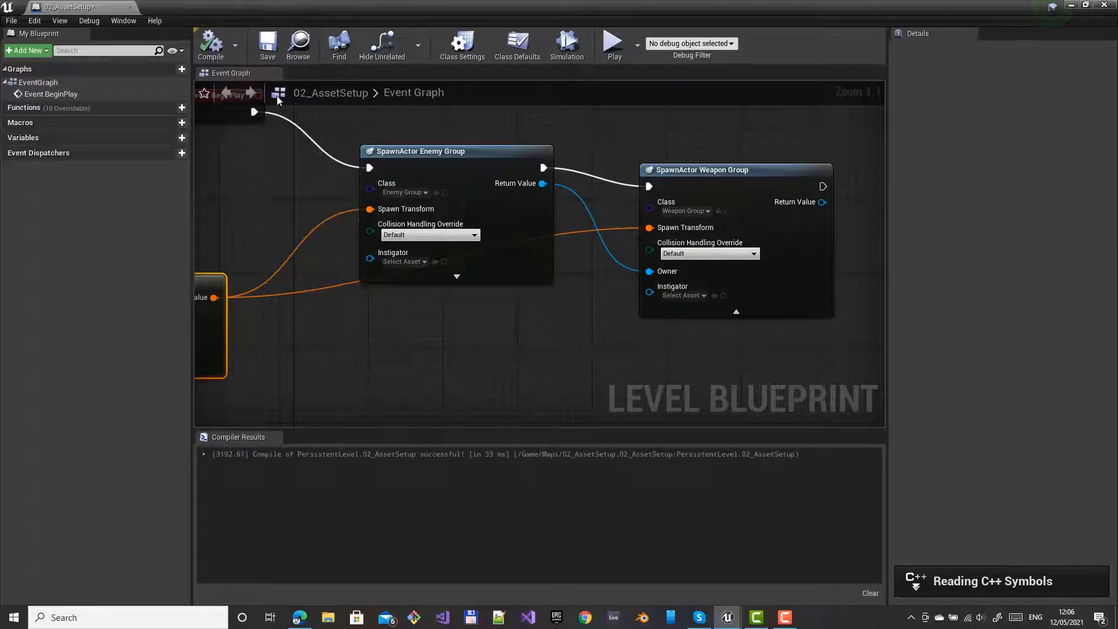
pyautogui.click(277, 54)
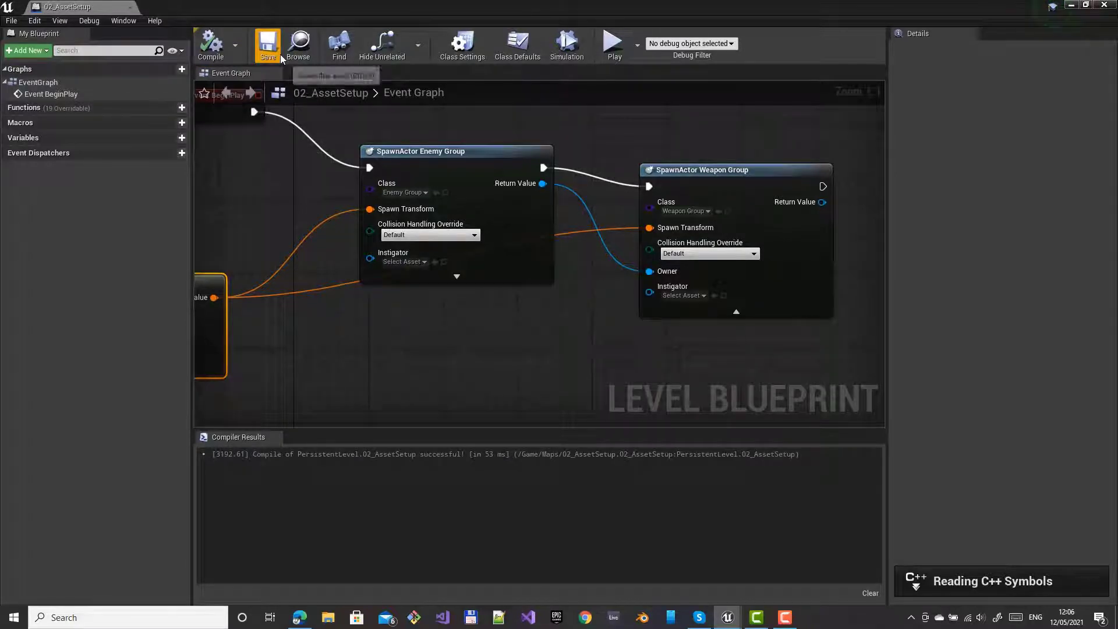
pyautogui.click(1105, 6)
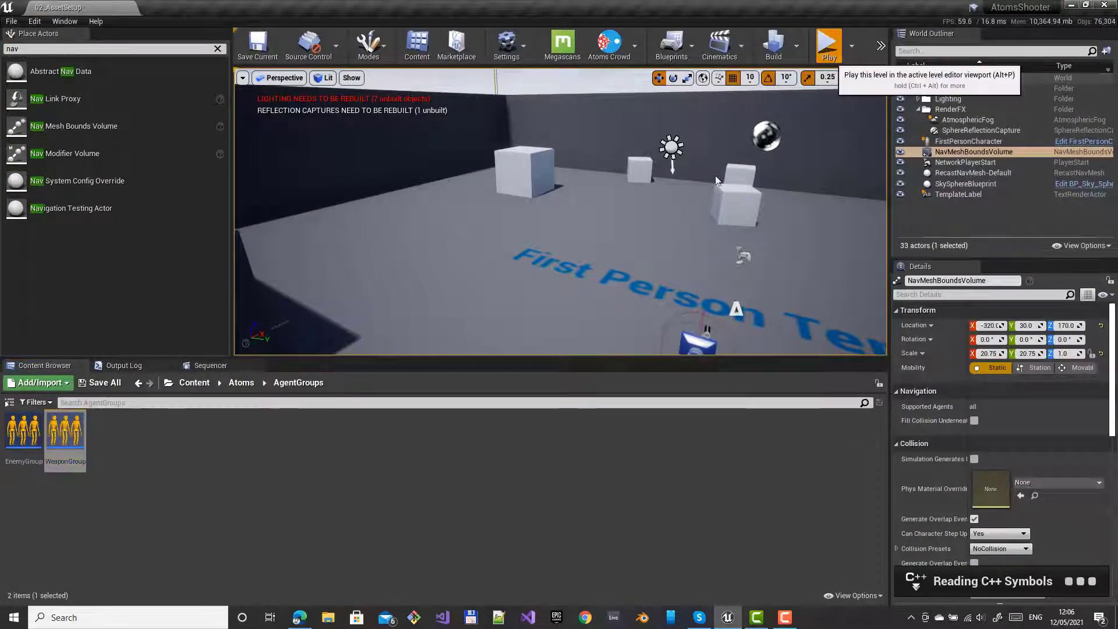
pyautogui.click(829, 46)
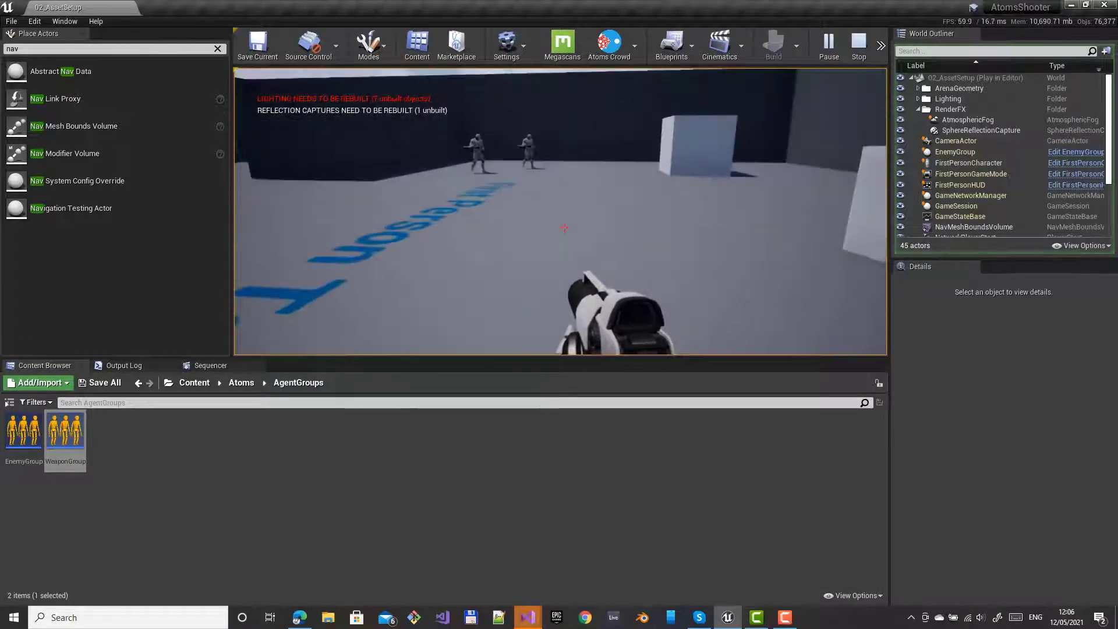
pyautogui.press('Escape')
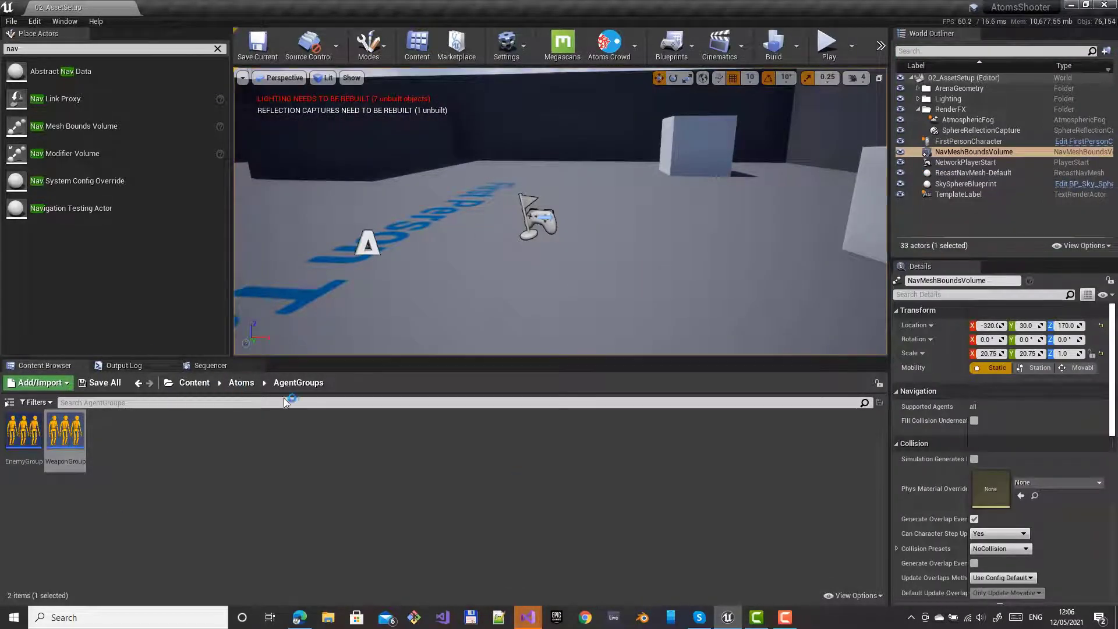
# In the WeaponGroup blueprint, set the Behaviour Order of PointsLayout_Behaviour to 0 and of Sync_Behaviour to 1
pyautogui.doubleClick(60, 428)
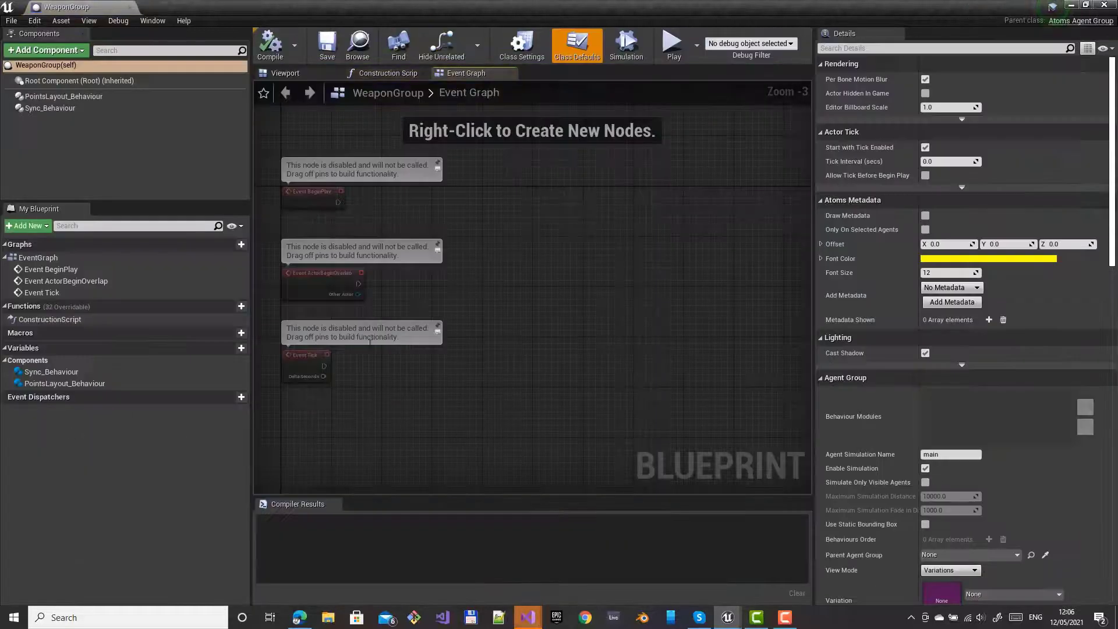
pyautogui.click(61, 96)
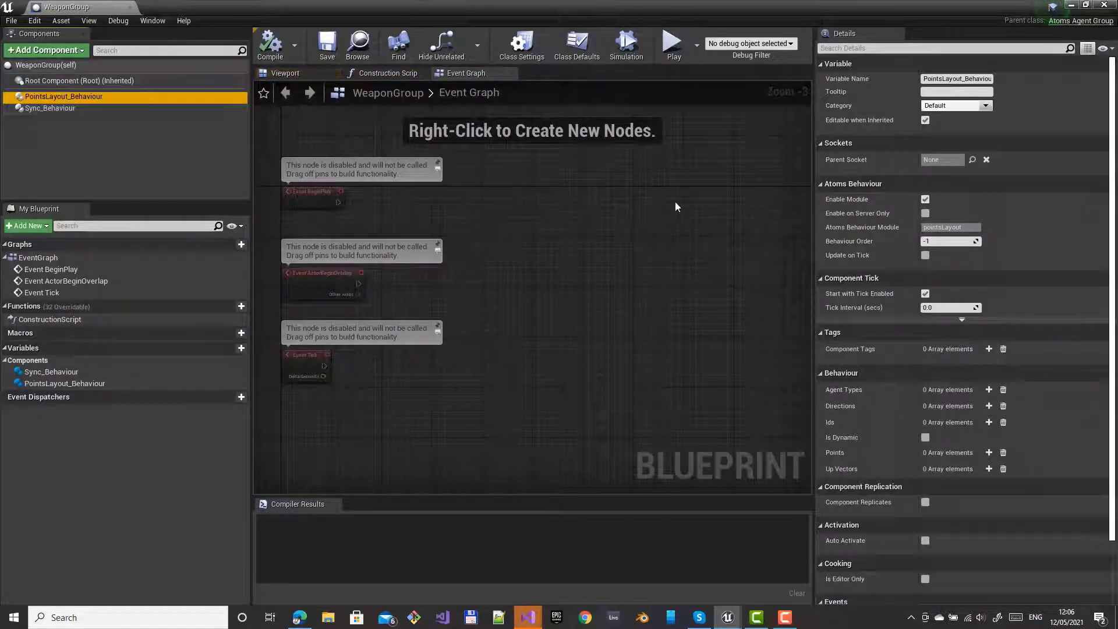
pyautogui.click(945, 241)
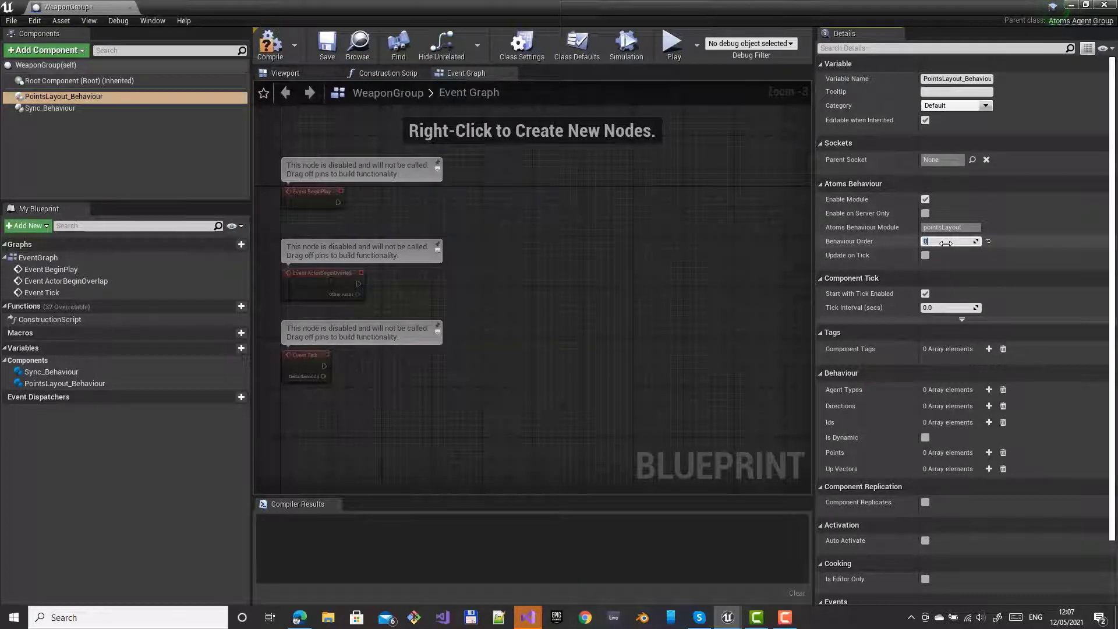
pyautogui.click(53, 110)
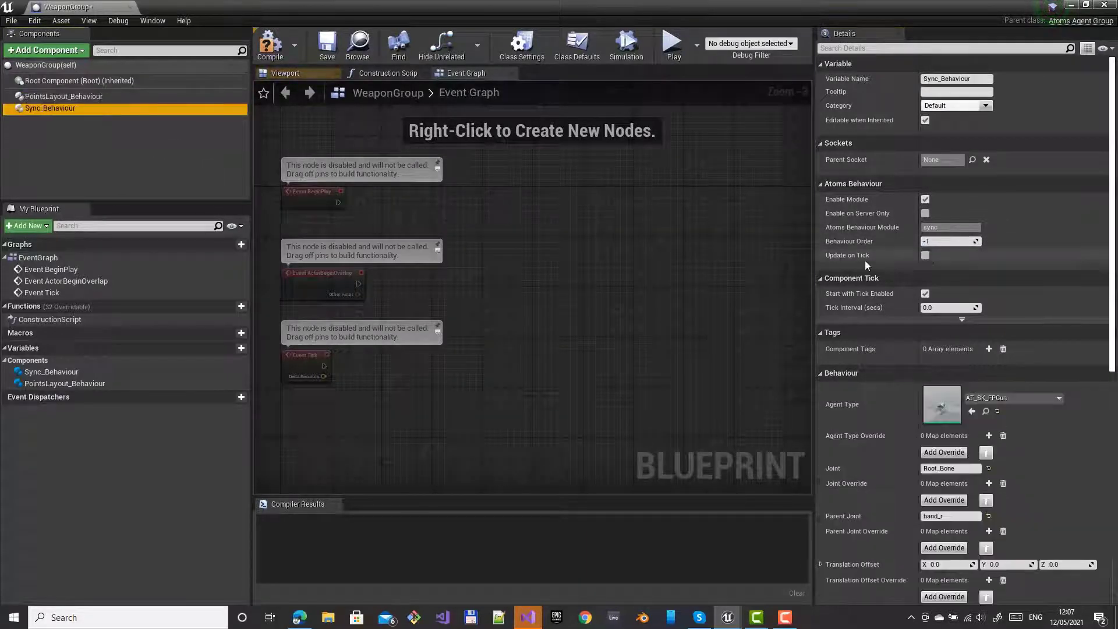
pyautogui.click(944, 241)
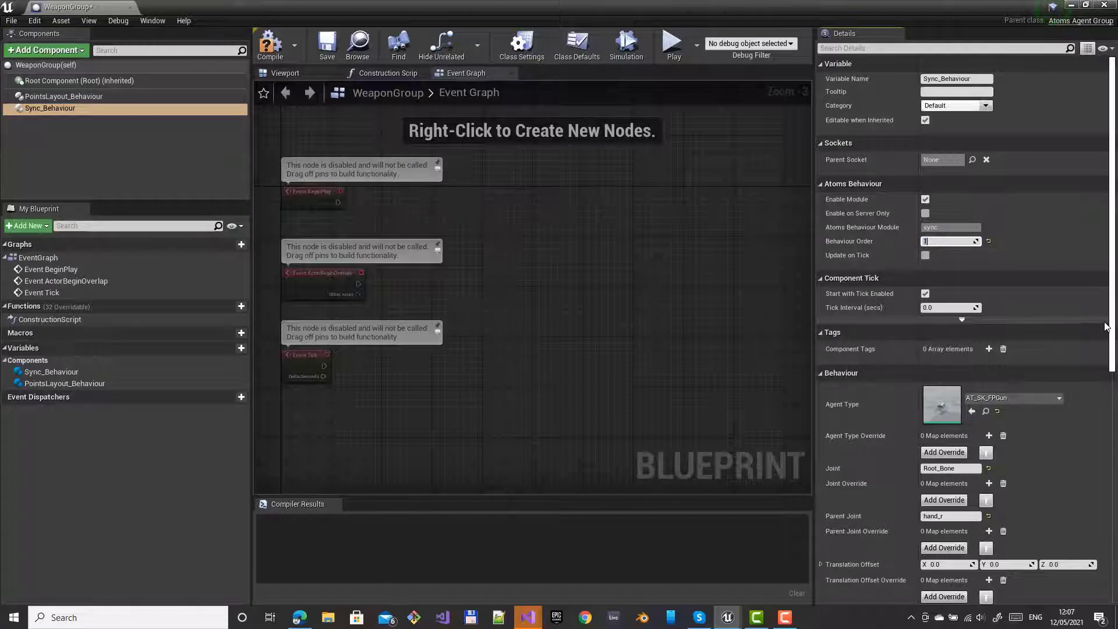
# Set Sync_Behaviour's Translation Offset to -10, 0, -3 and Rotation Offset to 180, 5, 178, and compile, save and close WeaponGroup
pyautogui.moveTo(1111, 327); pyautogui.dragTo(1109, 476)
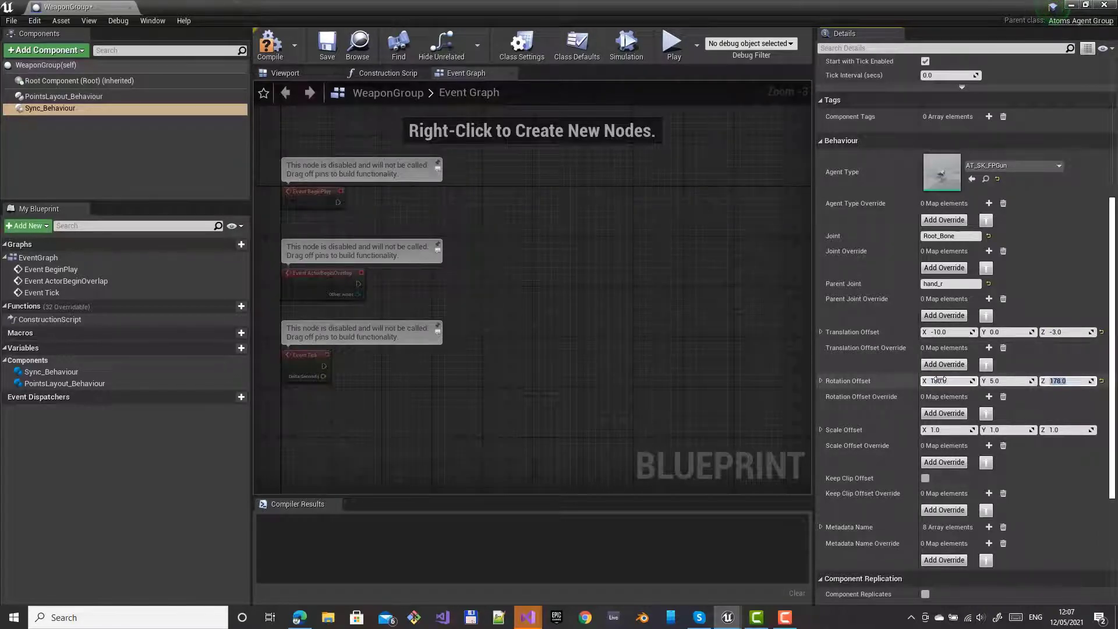
pyautogui.click(270, 47)
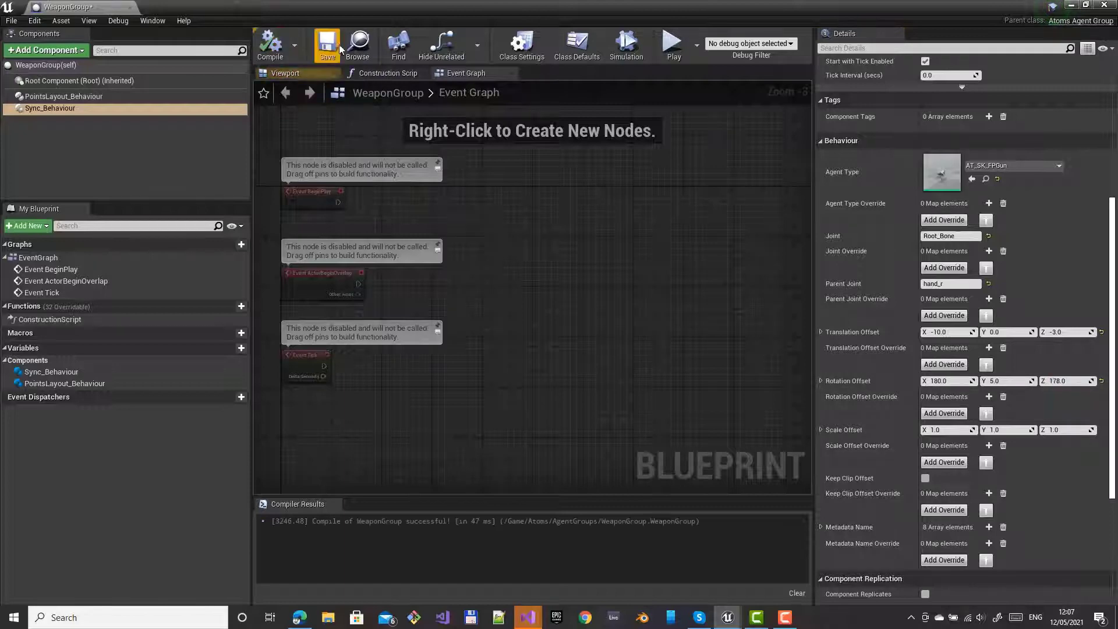
pyautogui.click(1108, 5)
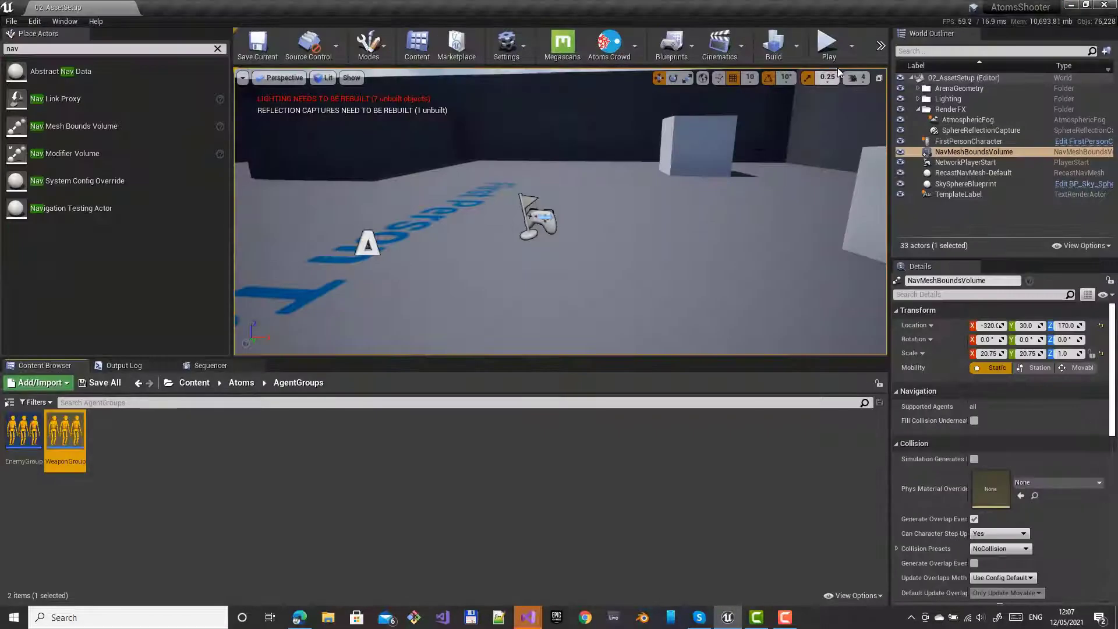
# Play the level, walk up to the mannequins to examine how they hold their guns, and stop the session
pyautogui.click(829, 45)
pyautogui.click(581, 199)
pyautogui.press('w')
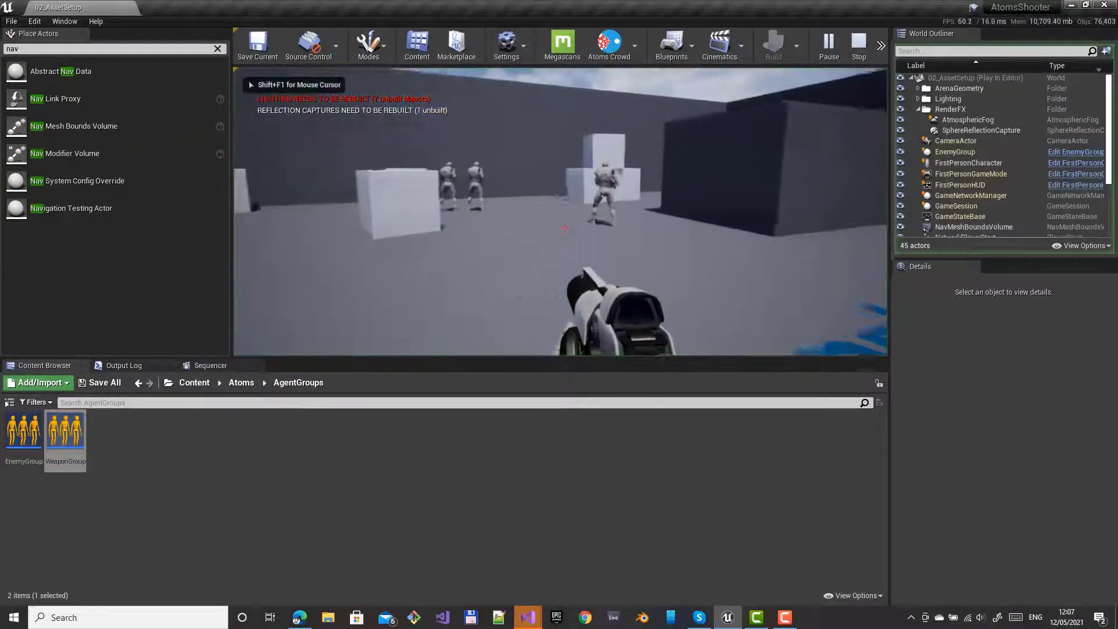
pyautogui.press('w')
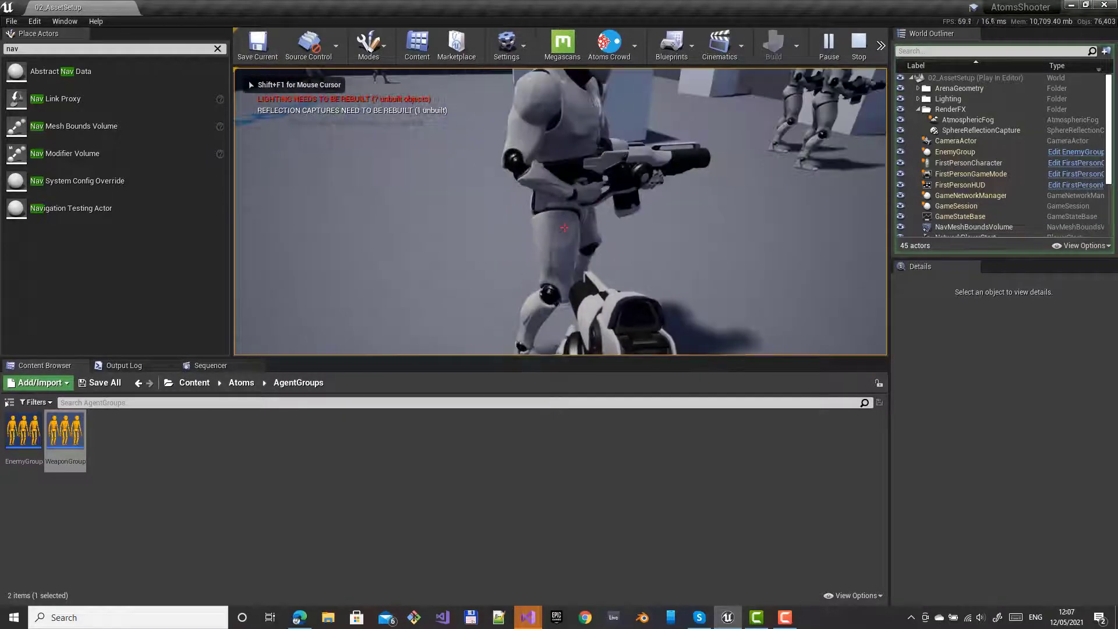
pyautogui.press('s')
pyautogui.press('w')
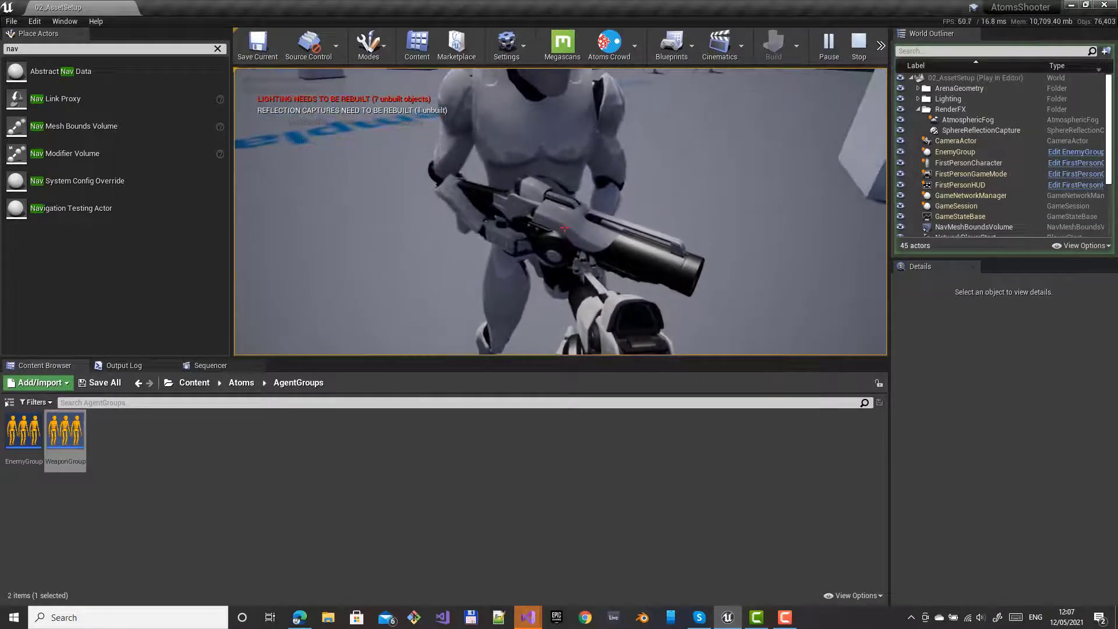
pyautogui.press('s')
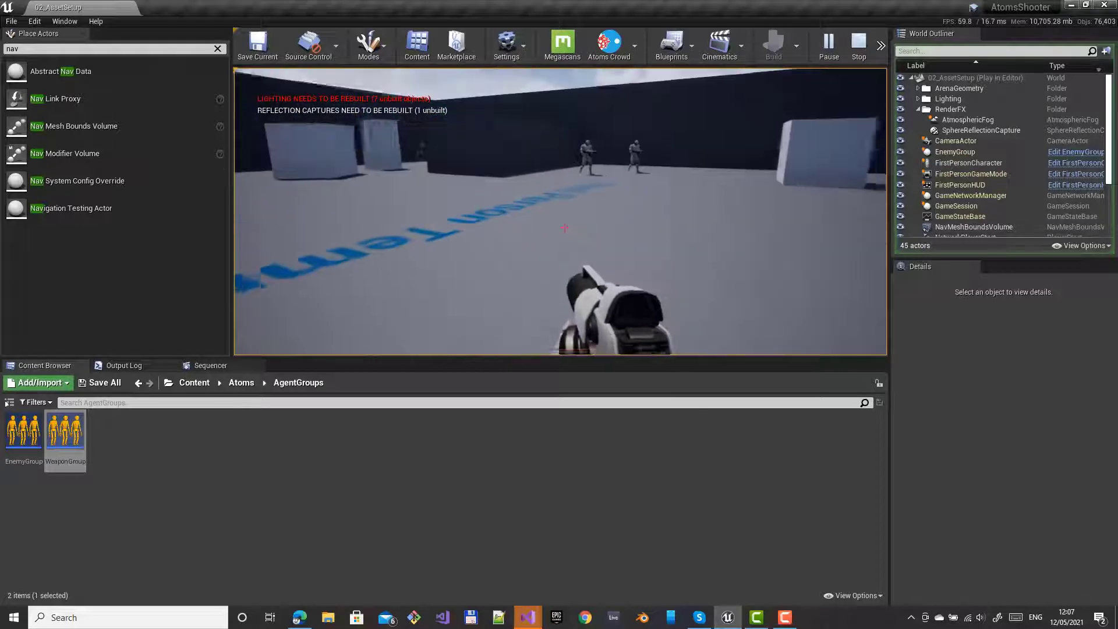
pyautogui.press('Escape')
# In the EnemyGroup blueprint, set StateMachine_Behaviour's Height Field Offset to -10, and compile, save and close it
pyautogui.doubleClick(39, 424)
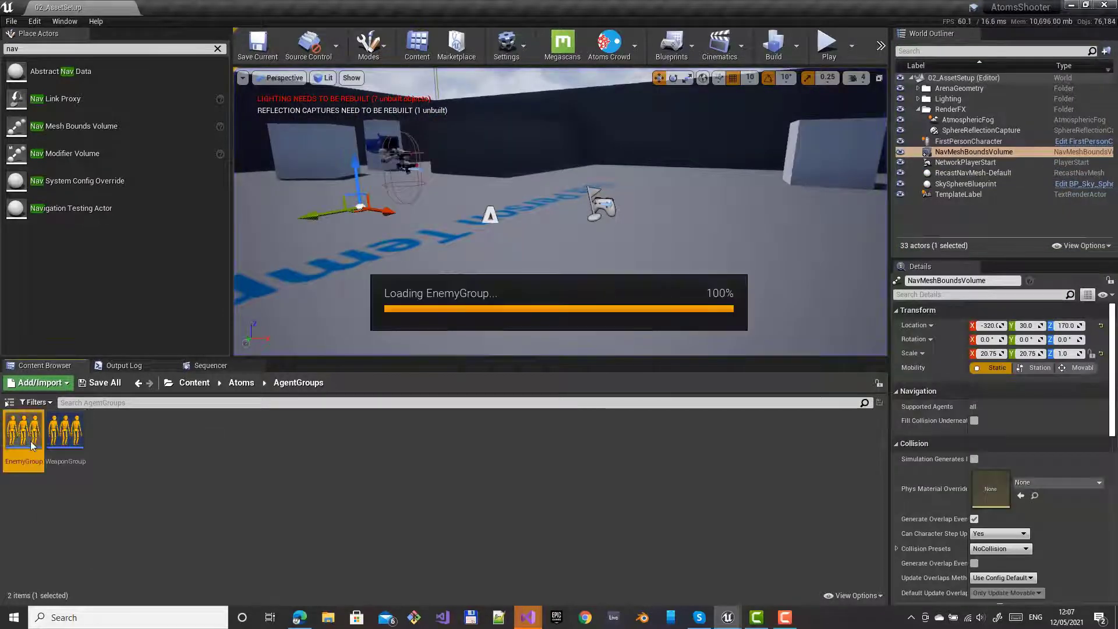
pyautogui.click(64, 108)
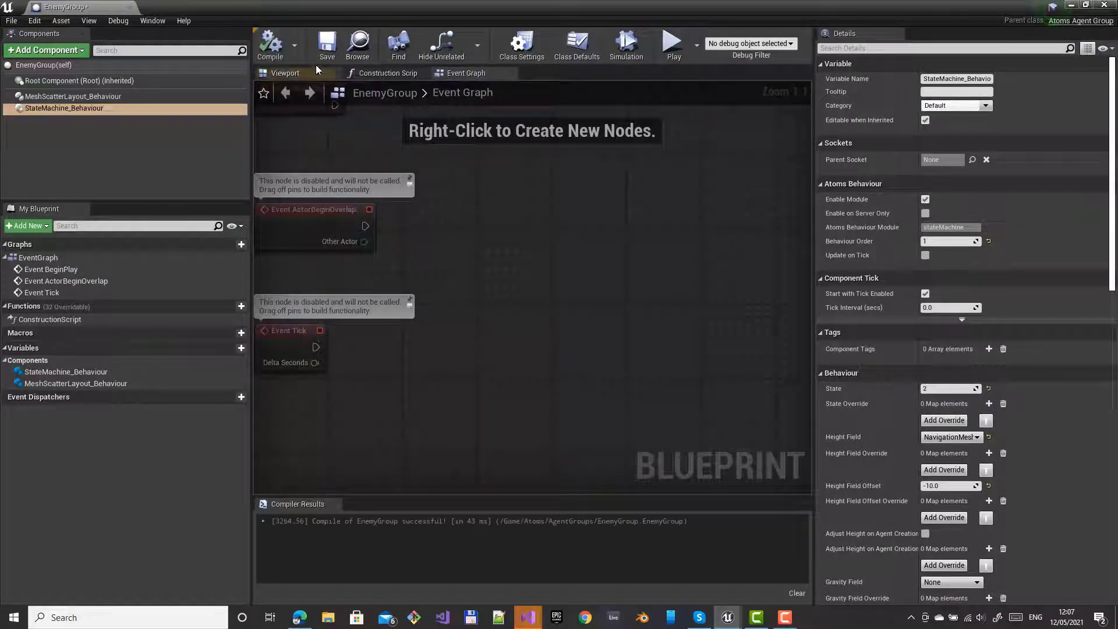
pyautogui.hotkey('ctrl', 's')
pyautogui.click(1105, 6)
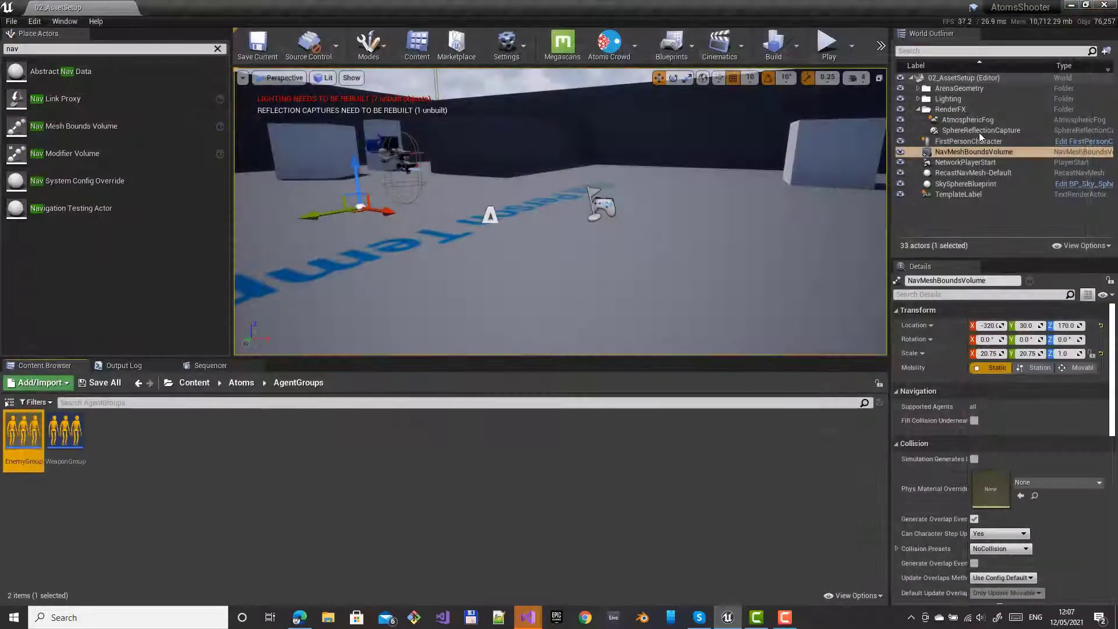
# Play the level again to check how the mannequins stand on the floor
pyautogui.click(823, 49)
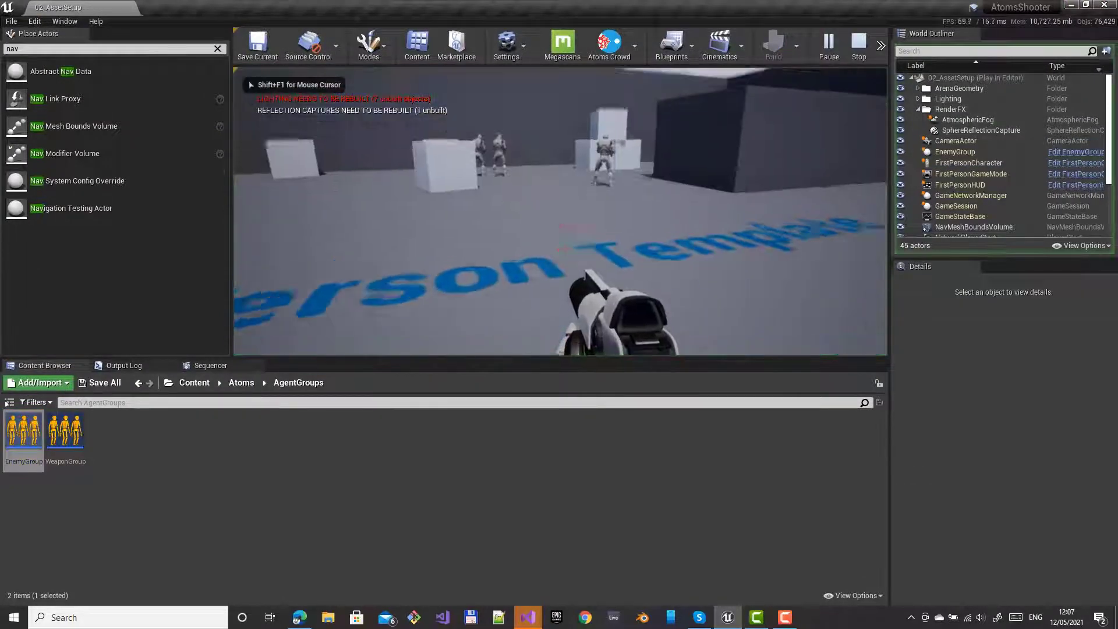